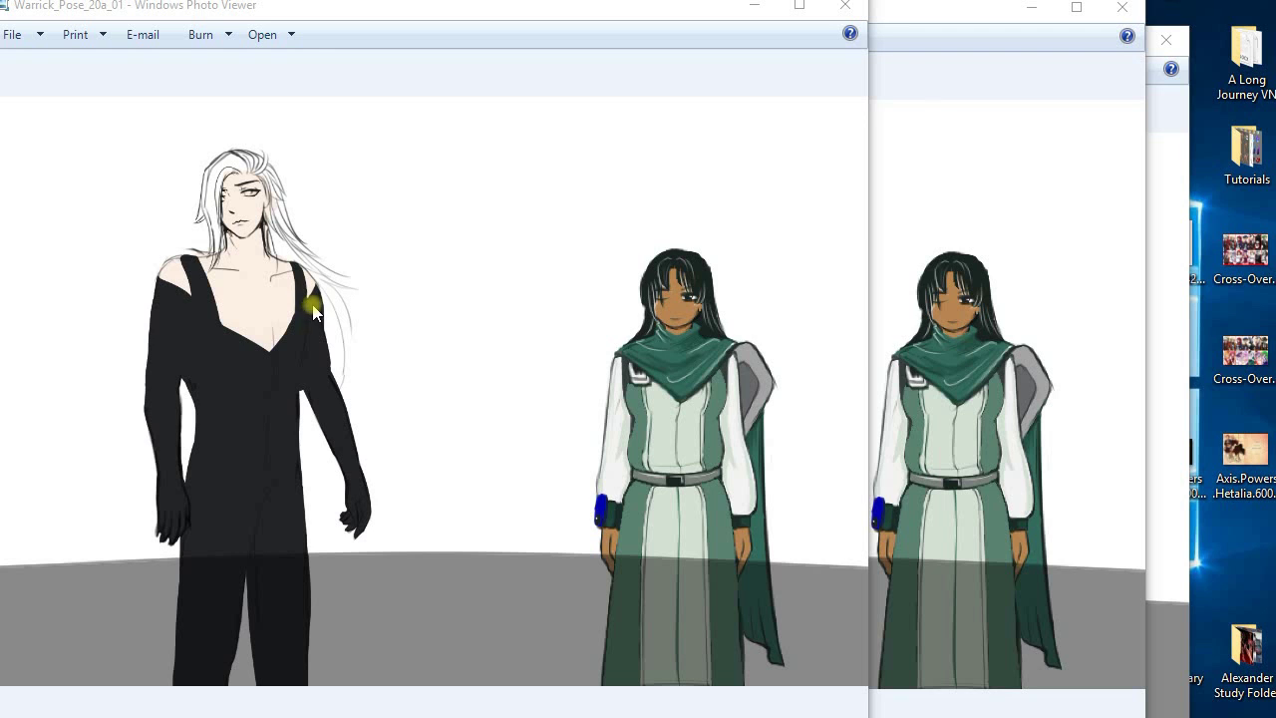
# - Bring the Warrick_Pose_20a_02 and Warrick_Pose_20a_01c images forward and position them next to Warrick_Pose_20a_01
pyautogui.click(970, 348)
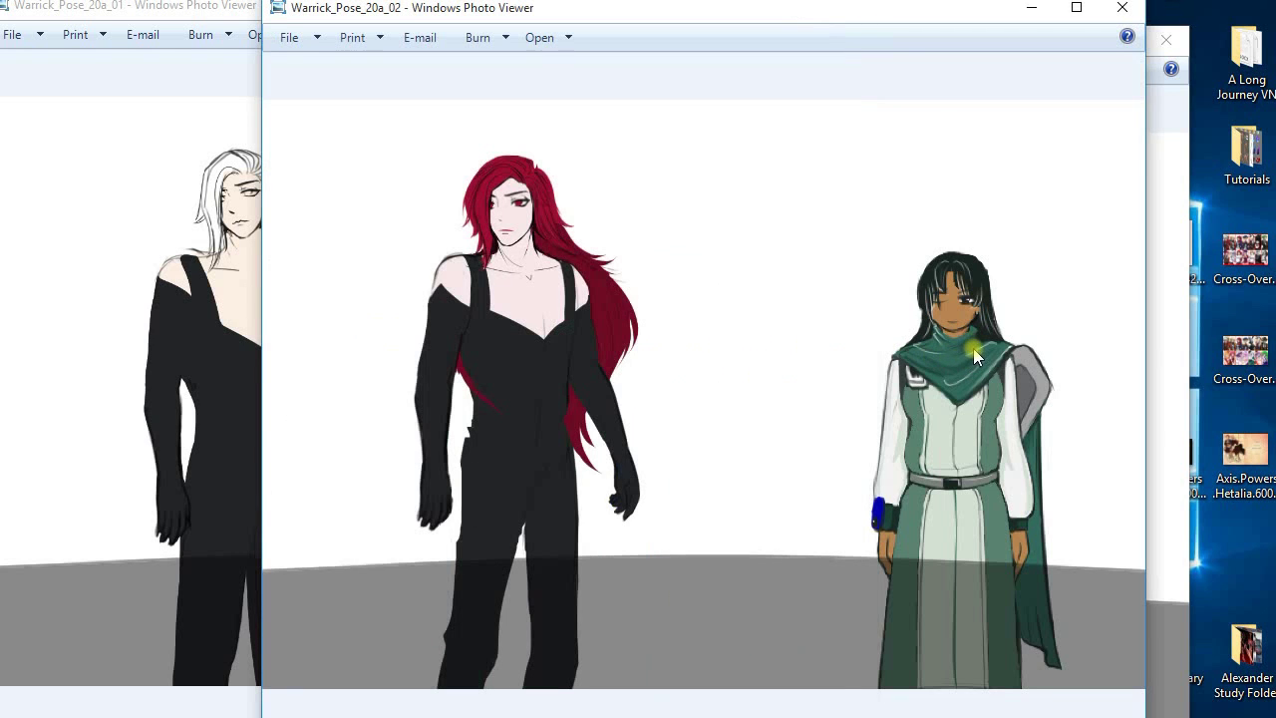
pyautogui.moveTo(634, 27); pyautogui.dragTo(773, 33)
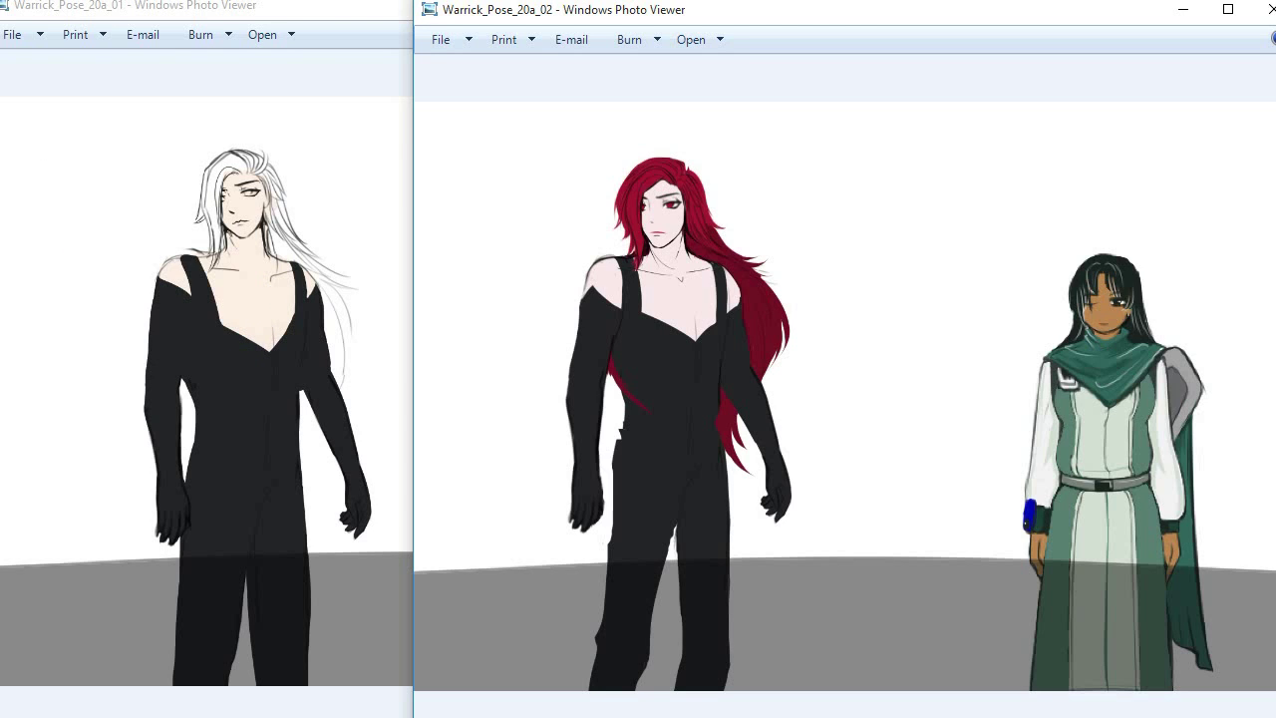
pyautogui.click(0, 387)
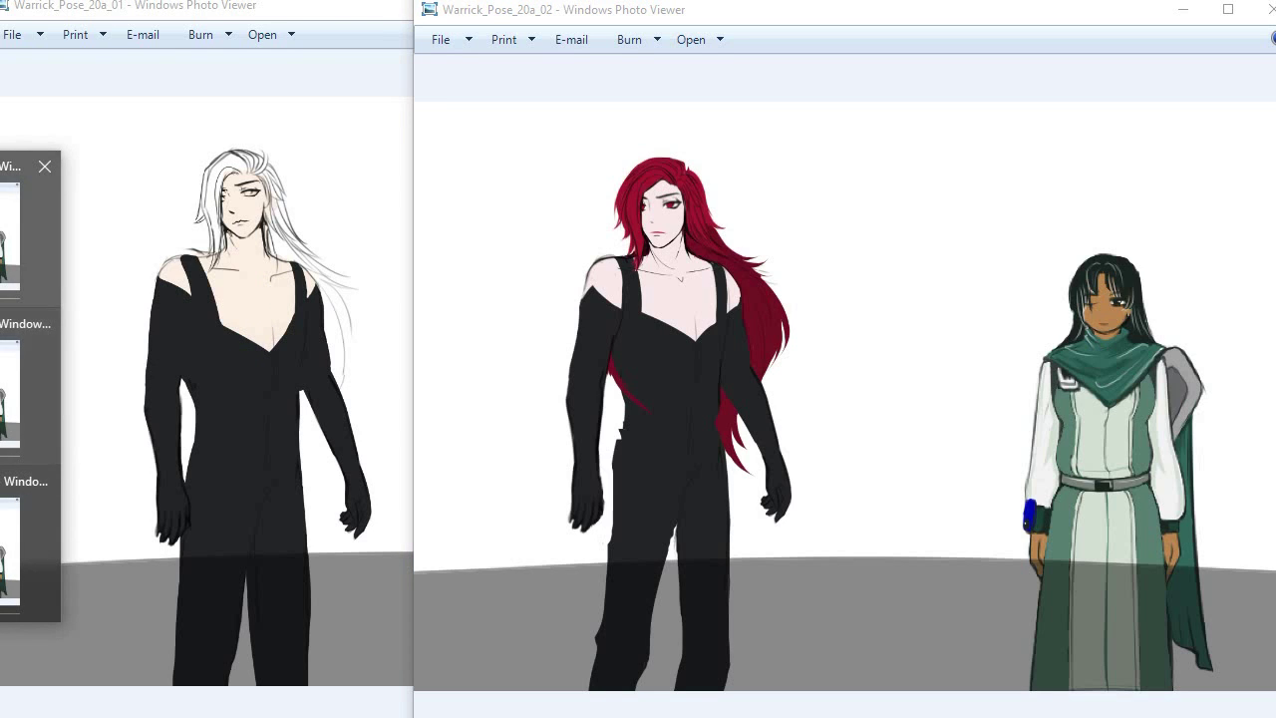
pyautogui.click(25, 548)
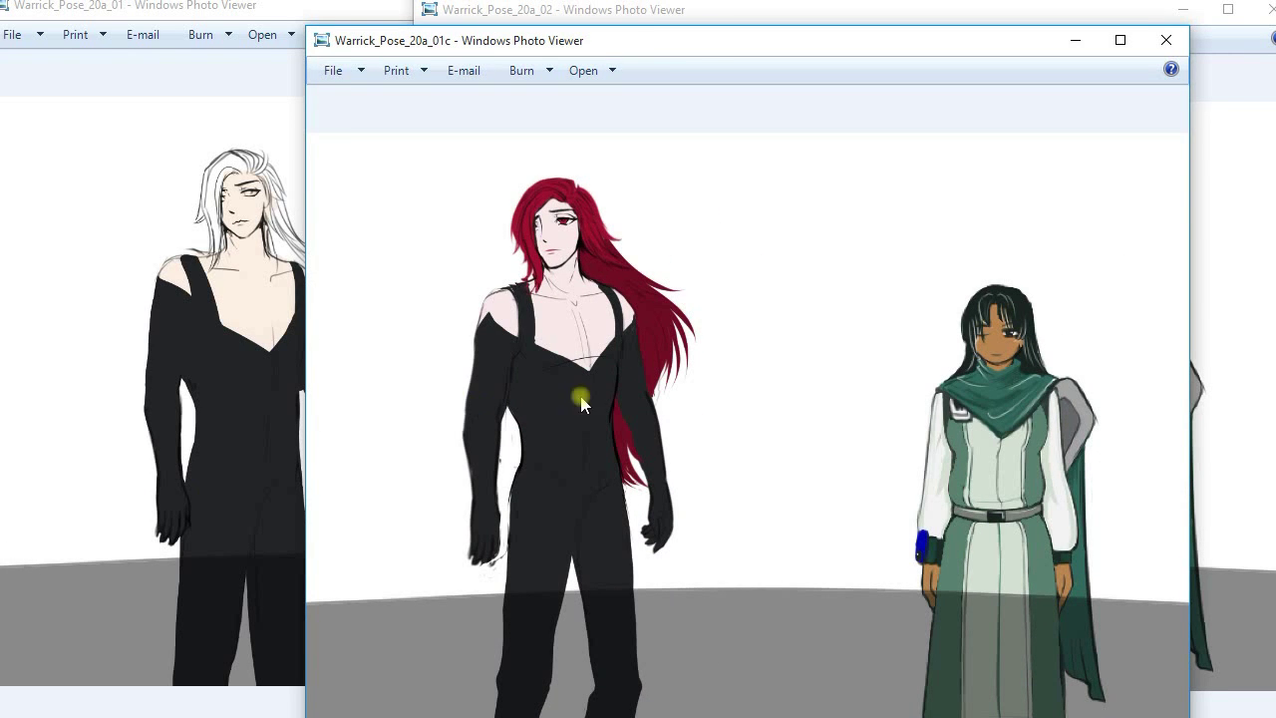
pyautogui.moveTo(691, 55); pyautogui.dragTo(754, 29)
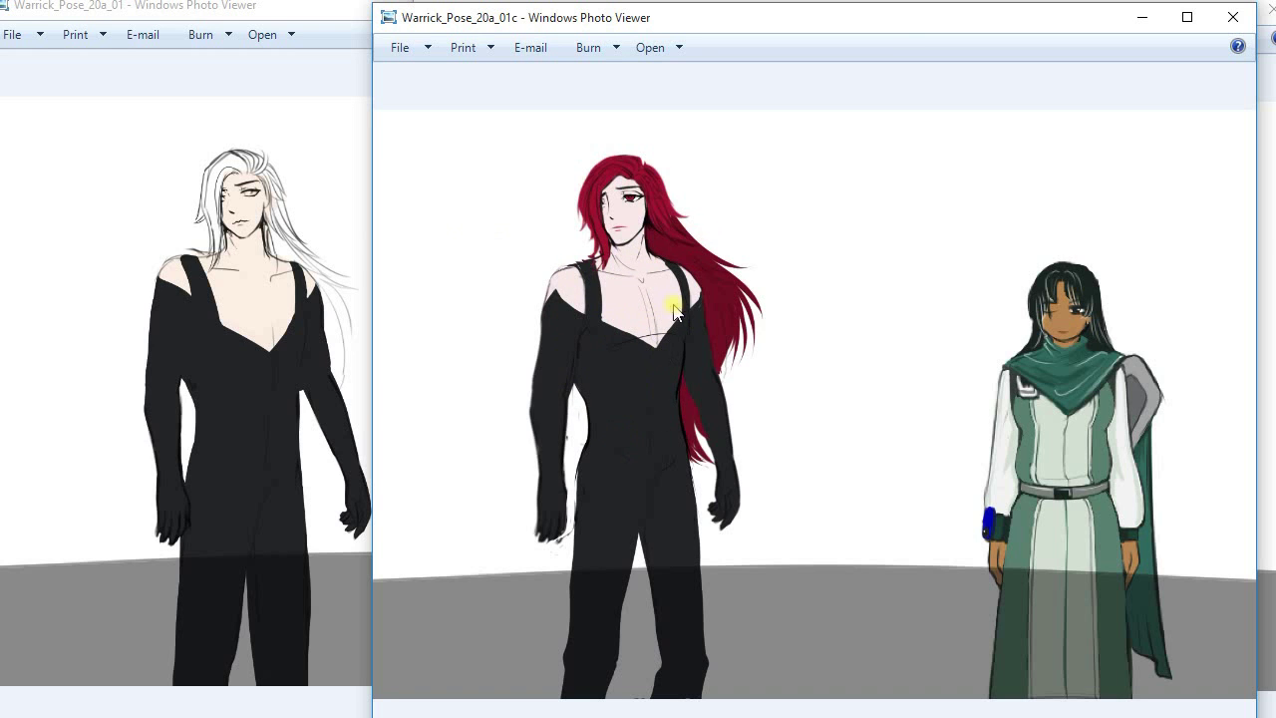
pyautogui.moveTo(925, 36); pyautogui.dragTo(863, 52)
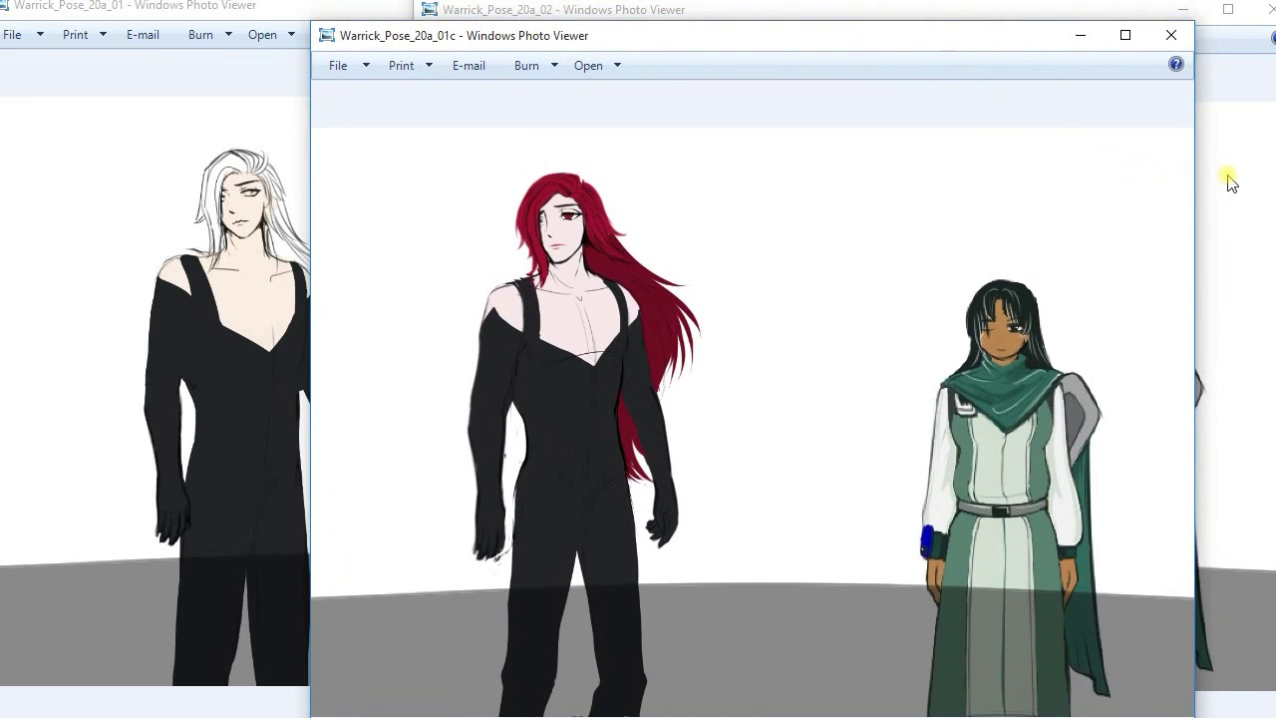
# - Arrange the three Warrick pose images side by side so all three versions of the figure can be compared
pyautogui.click(1232, 182)
pyautogui.moveTo(781, 36); pyautogui.dragTo(1106, 49)
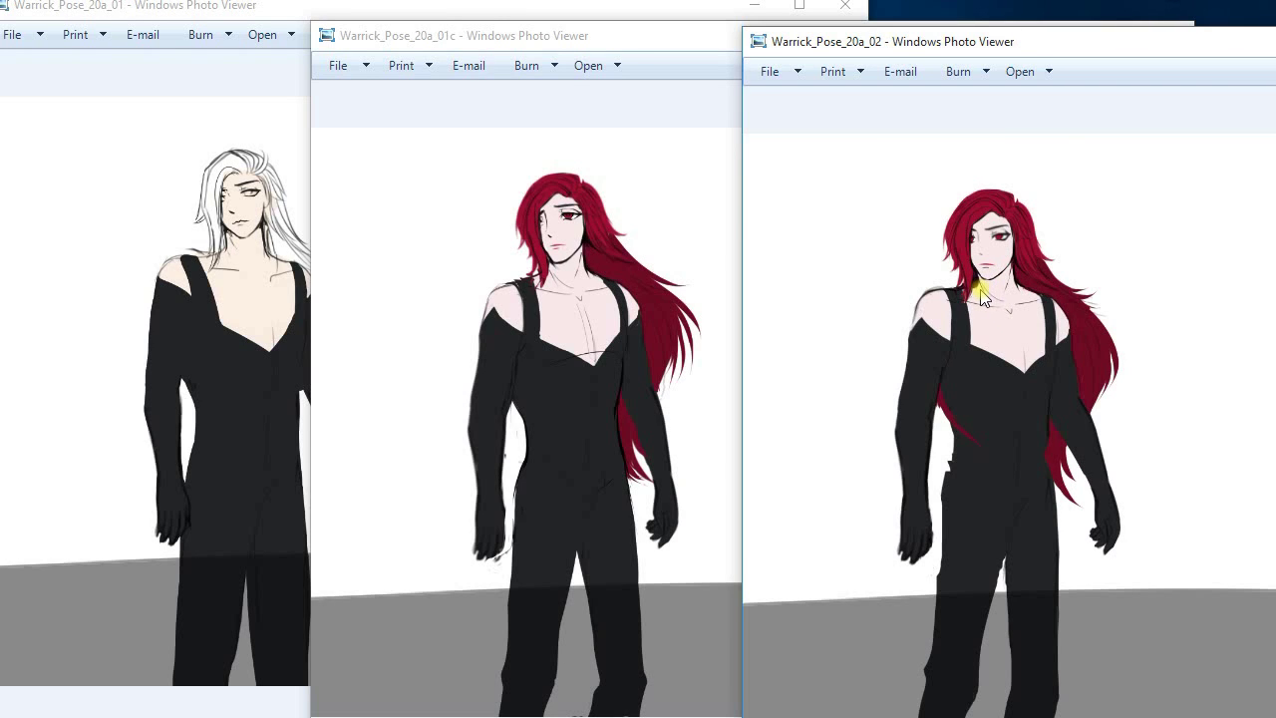
pyautogui.moveTo(626, 10); pyautogui.dragTo(487, 31)
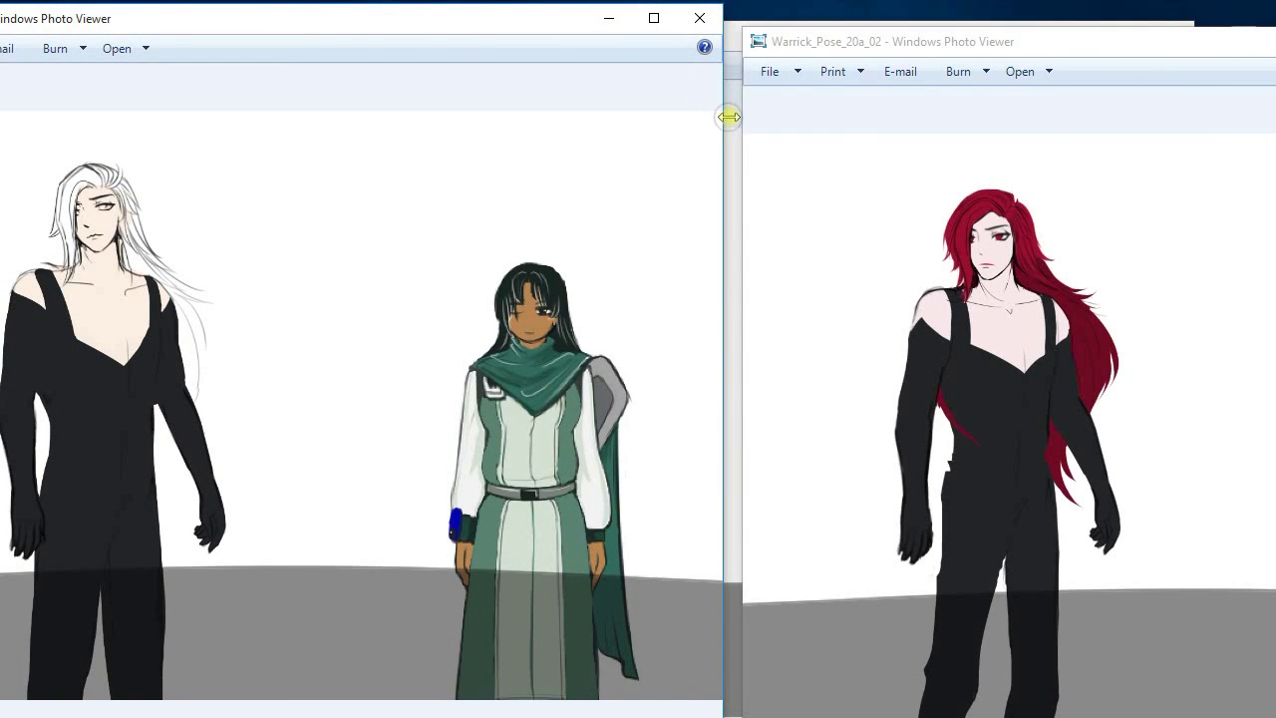
pyautogui.click(735, 143)
pyautogui.moveTo(721, 38); pyautogui.dragTo(655, 27)
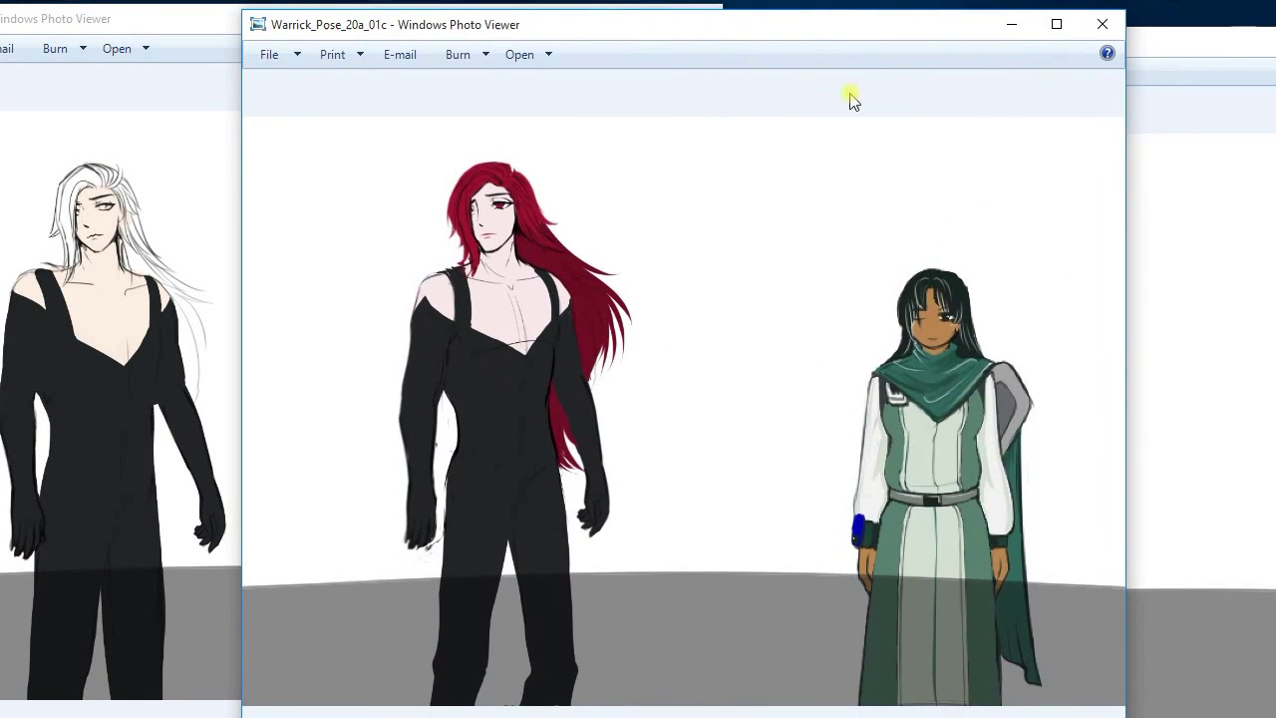
pyautogui.click(1223, 55)
pyautogui.moveTo(1084, 48); pyautogui.dragTo(1022, 42)
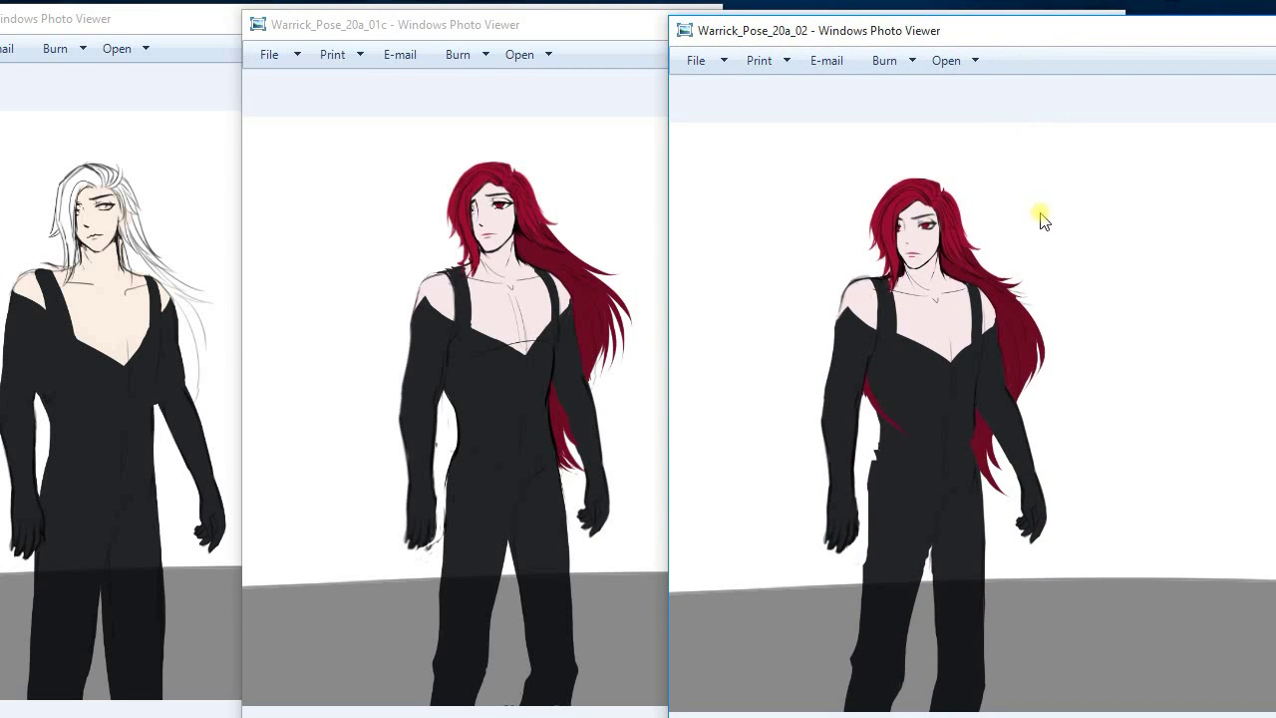
# - Compare the Warrick_Pose_20a_02 and Warrick_Pose_20a_03 versions by switching between them
pyautogui.press('Right')
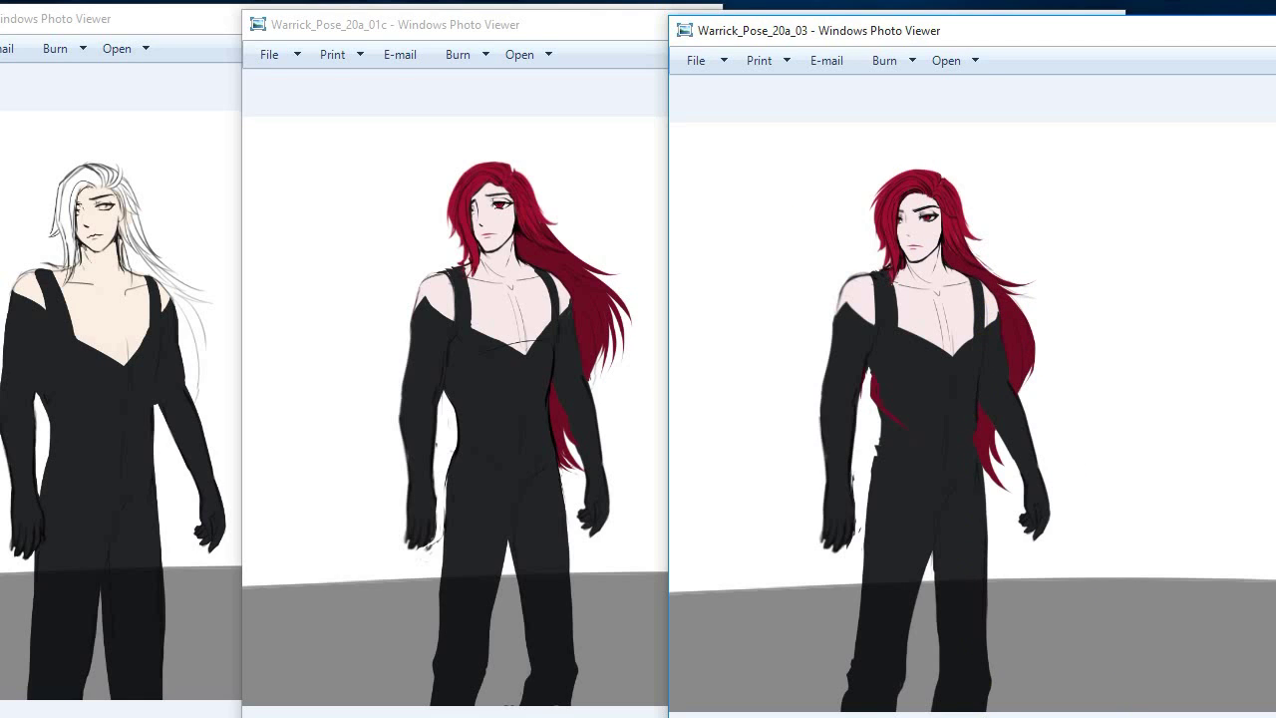
pyautogui.press('Left')
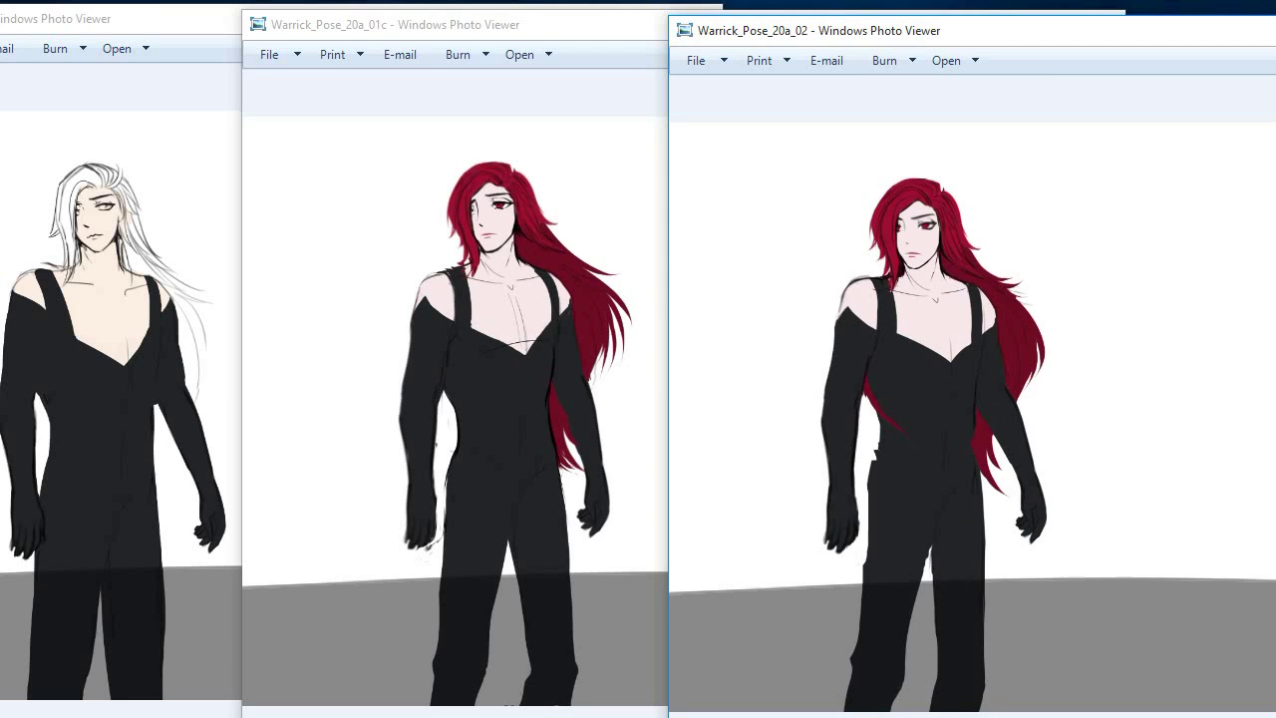
pyautogui.press('Right')
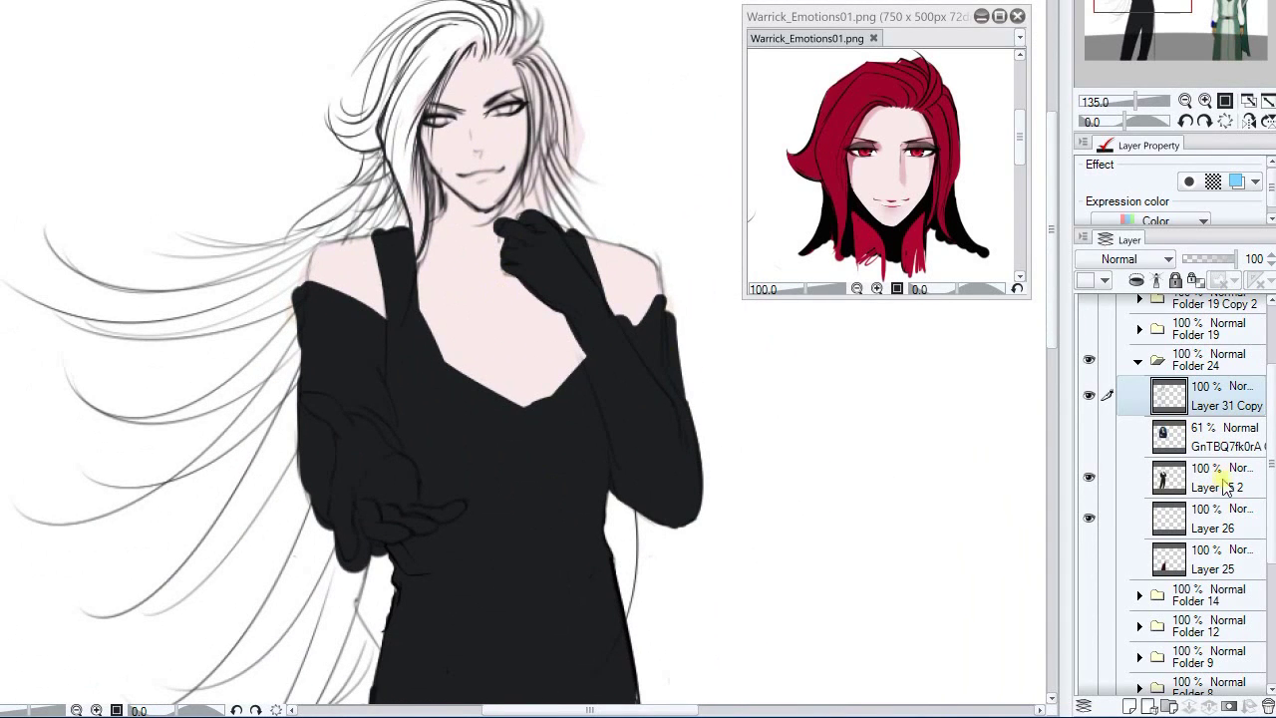
# - On Layer 55 2, erase the strap beside the raised glove and clean up the forearm and sleeve edges
pyautogui.click(1225, 484)
pyautogui.scroll(1, 606, 219)
pyautogui.scroll(2, 660, 530)
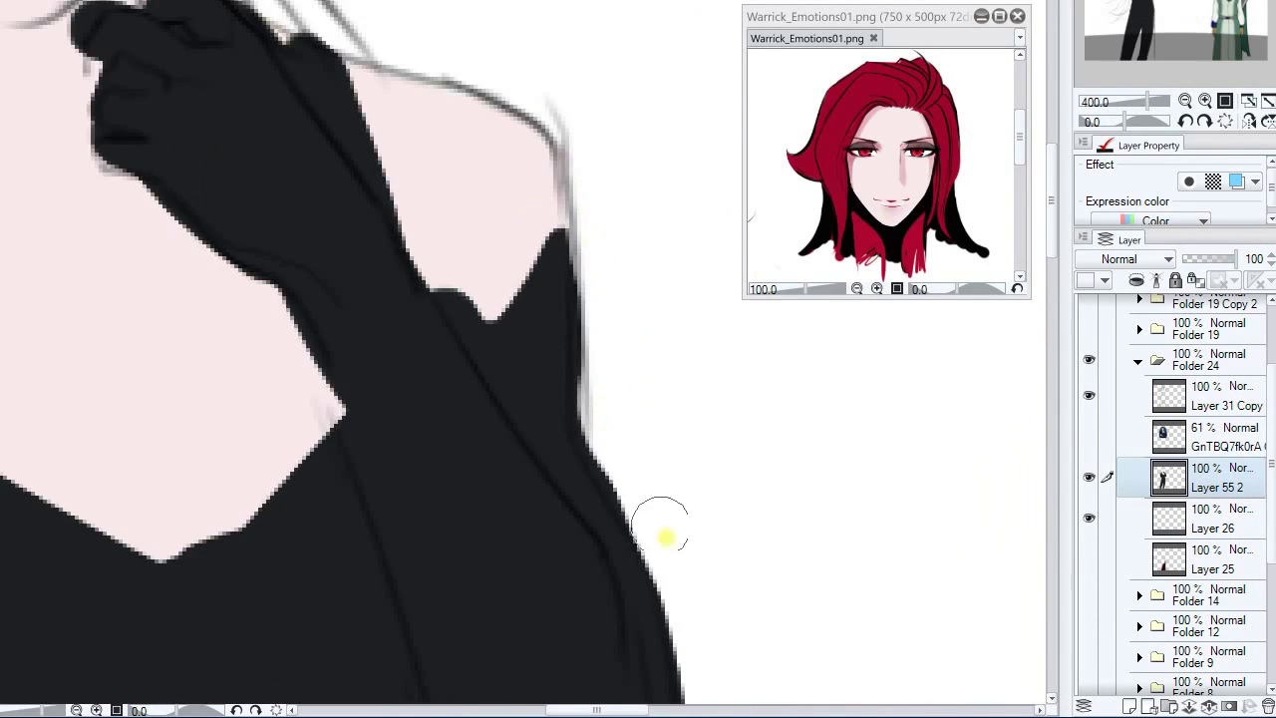
pyautogui.scroll(2, 605, 468)
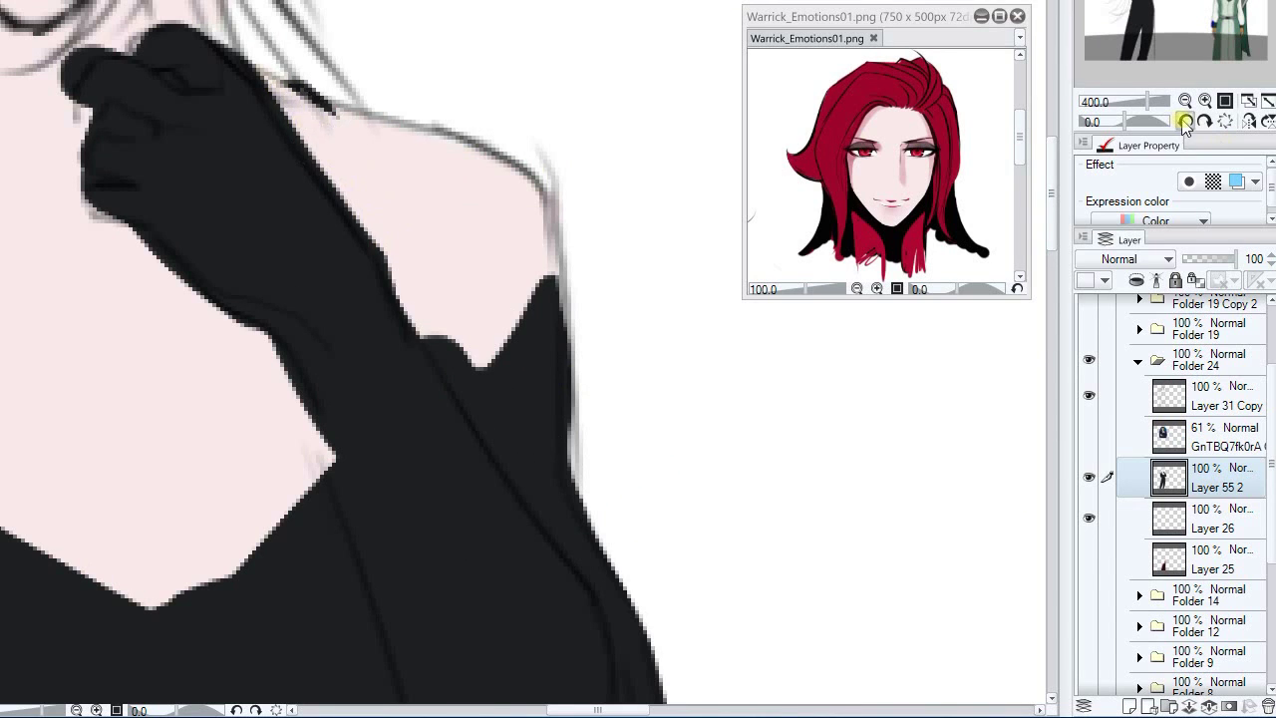
pyautogui.click(1099, 121)
pyautogui.moveTo(461, 251); pyautogui.dragTo(364, 308)
pyautogui.moveTo(275, 381); pyautogui.dragTo(321, 331)
pyautogui.moveTo(453, 285); pyautogui.dragTo(299, 369)
pyautogui.moveTo(357, 334); pyautogui.dragTo(247, 384)
pyautogui.moveTo(422, 286)
pyautogui.mouseDown()
pyautogui.moveTo(296, 369)
pyautogui.moveTo(299, 330)
pyautogui.moveTo(328, 348)
pyautogui.moveTo(469, 290)
pyautogui.moveTo(325, 445)
pyautogui.moveTo(183, 427)
pyautogui.moveTo(245, 471)
pyautogui.moveTo(223, 369)
pyautogui.moveTo(324, 514)
pyautogui.moveTo(322, 441)
pyautogui.moveTo(333, 464)
pyautogui.moveTo(404, 413)
pyautogui.moveTo(413, 492)
pyautogui.mouseUp()
pyautogui.hotkey('ctrl', '@')
# - Carve skin-coloured gaps between the fingers of the raised gloved hand and tidy its outline
pyautogui.scroll(-3, 509, 459)
pyautogui.scroll(4, 509, 459)
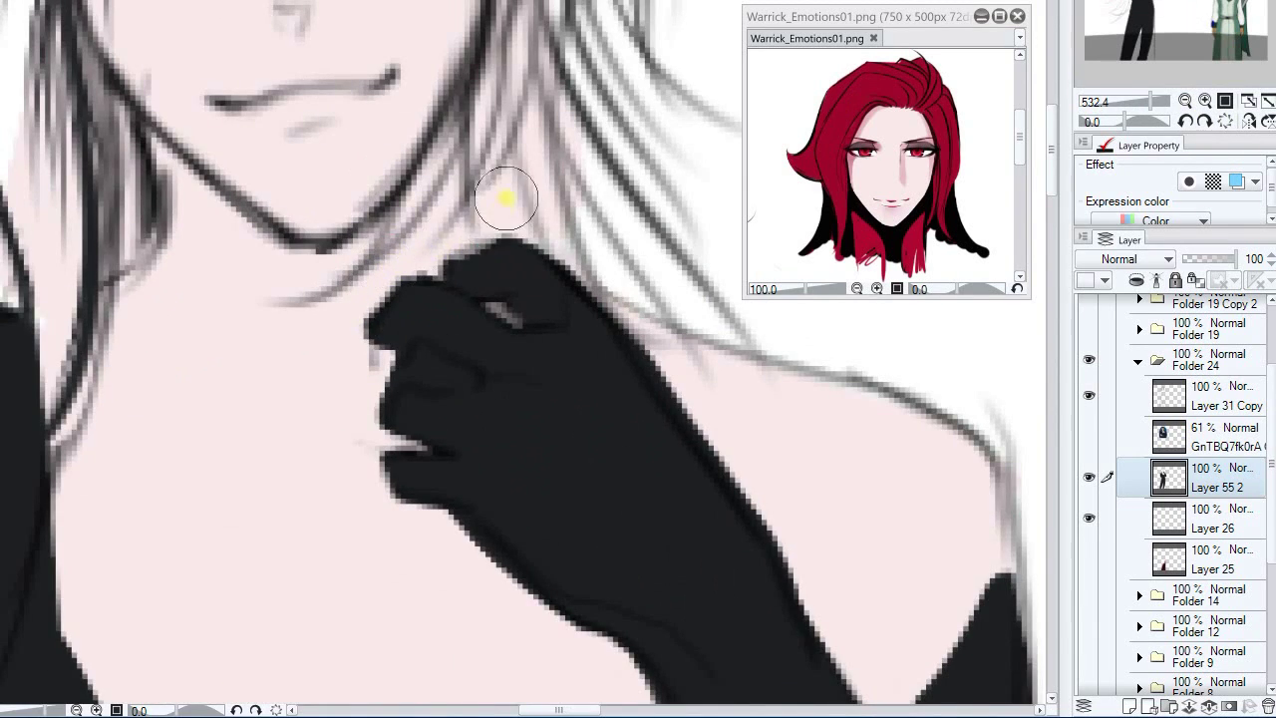
pyautogui.scroll(-2, 506, 199)
pyautogui.moveTo(469, 228)
pyautogui.mouseDown()
pyautogui.moveTo(432, 240)
pyautogui.moveTo(471, 246)
pyautogui.moveTo(478, 303)
pyautogui.moveTo(437, 318)
pyautogui.moveTo(352, 317)
pyautogui.moveTo(466, 288)
pyautogui.moveTo(424, 276)
pyautogui.moveTo(456, 281)
pyautogui.moveTo(504, 243)
pyautogui.moveTo(486, 251)
pyautogui.moveTo(508, 261)
pyautogui.moveTo(504, 237)
pyautogui.moveTo(415, 330)
pyautogui.moveTo(436, 358)
pyautogui.mouseUp()
pyautogui.scroll(-5, 478, 401)
pyautogui.moveTo(478, 401); pyautogui.dragTo(383, 207)
pyautogui.moveTo(595, 289); pyautogui.dragTo(584, 202)
pyautogui.moveTo(489, 394); pyautogui.dragTo(606, 335)
pyautogui.moveTo(500, 316)
pyautogui.mouseDown()
pyautogui.moveTo(518, 304)
pyautogui.moveTo(489, 398)
pyautogui.moveTo(479, 285)
pyautogui.moveTo(545, 313)
pyautogui.mouseUp()
pyautogui.scroll(-5, 285, 365)
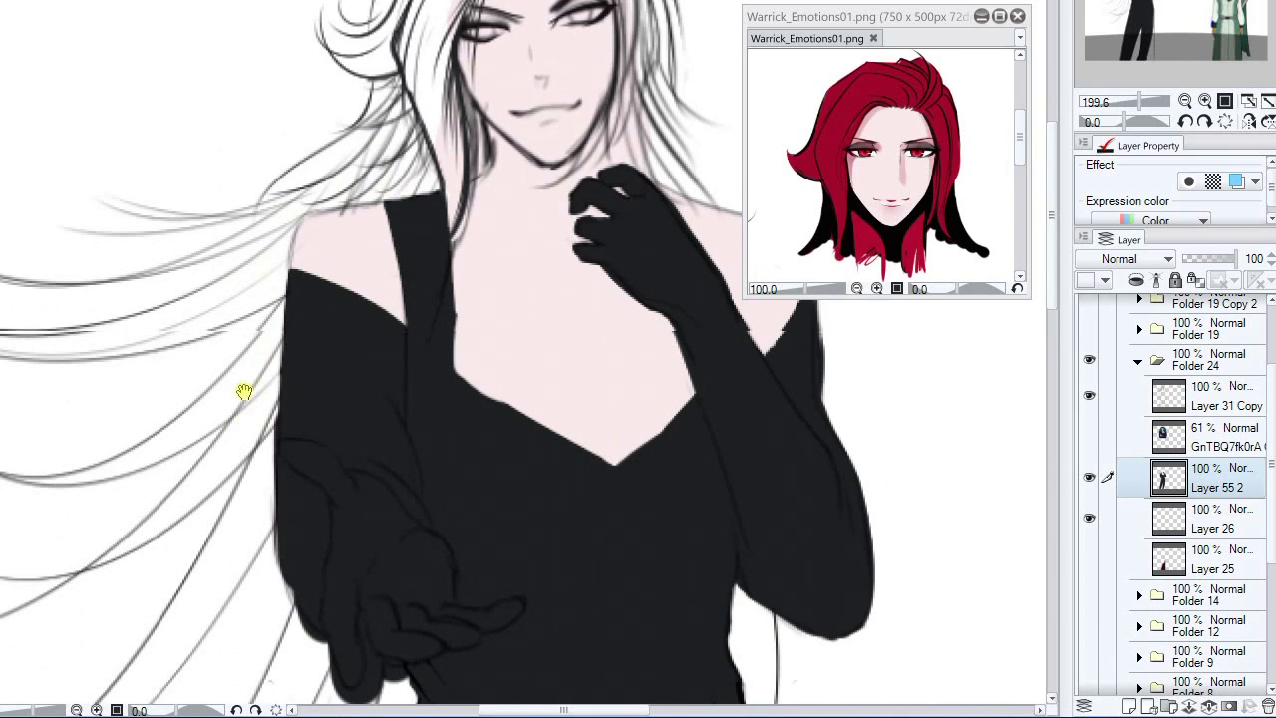
# - Clear the black fill between the thumb and fingers of the outstretched hand and refine that arm's outer edge
pyautogui.scroll(3, 295, 416)
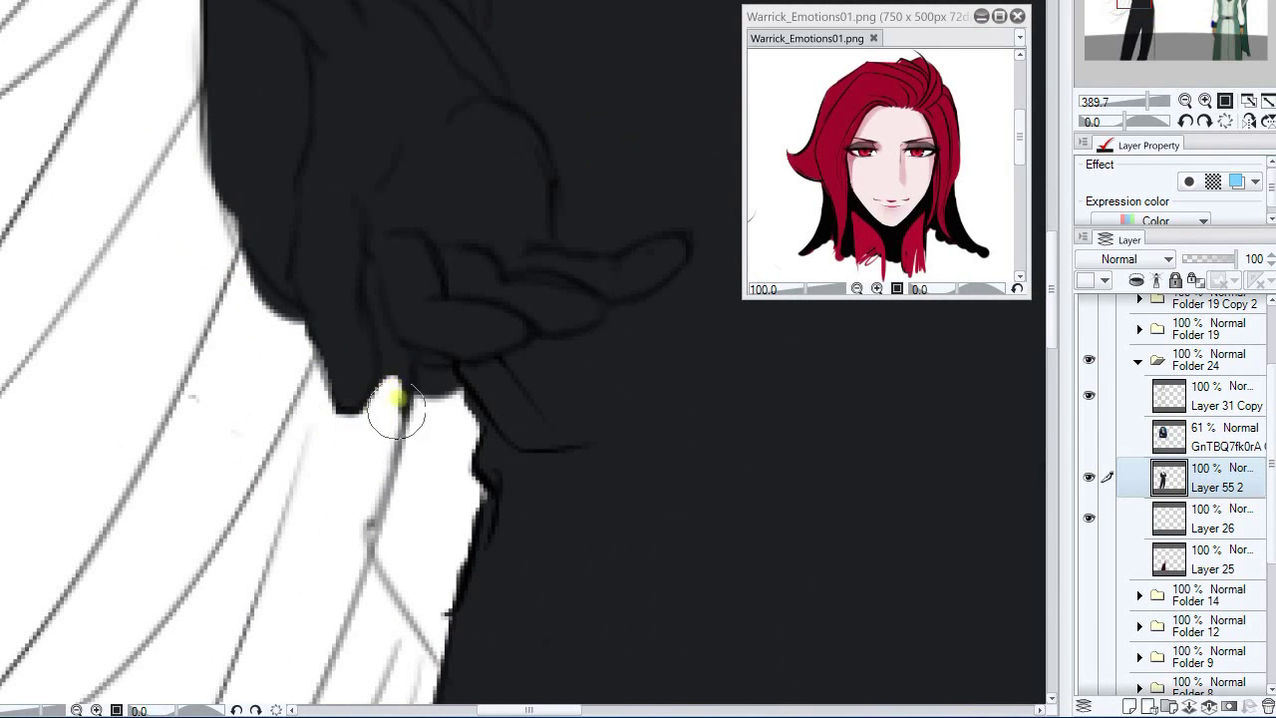
pyautogui.scroll(-3, 333, 282)
pyautogui.scroll(3, 328, 276)
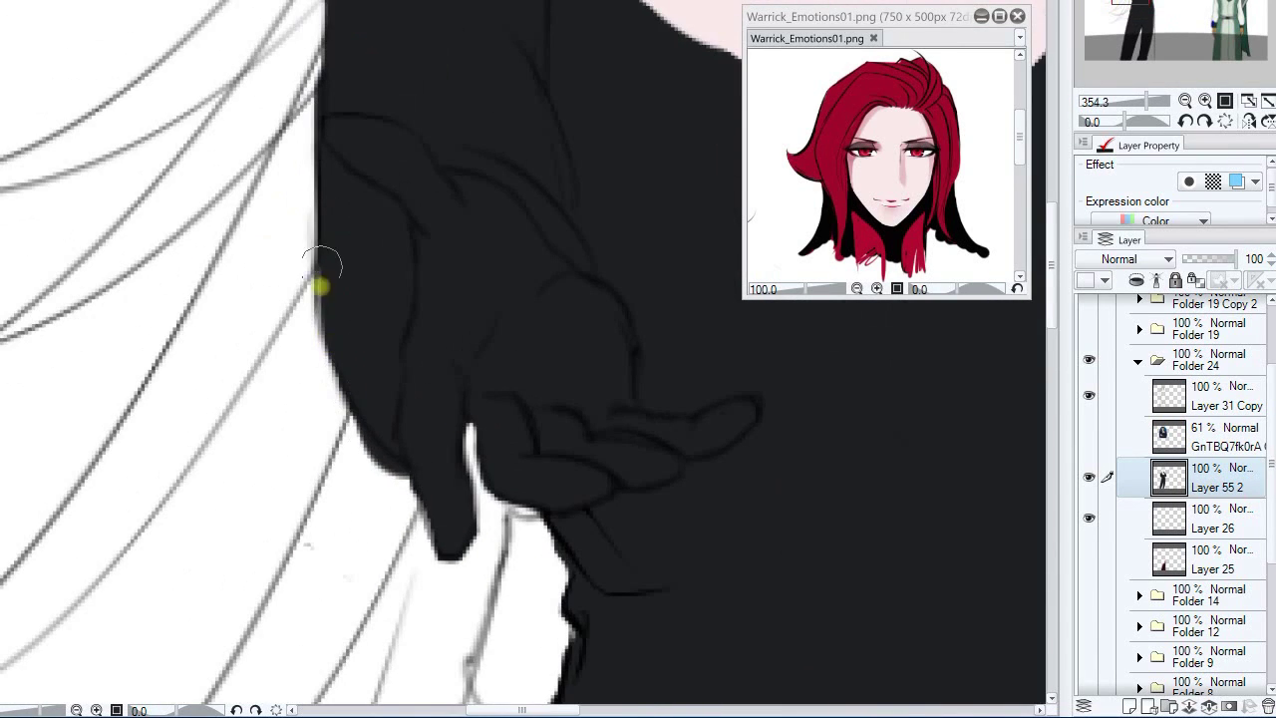
pyautogui.scroll(-4, 473, 510)
pyautogui.scroll(2, 385, 305)
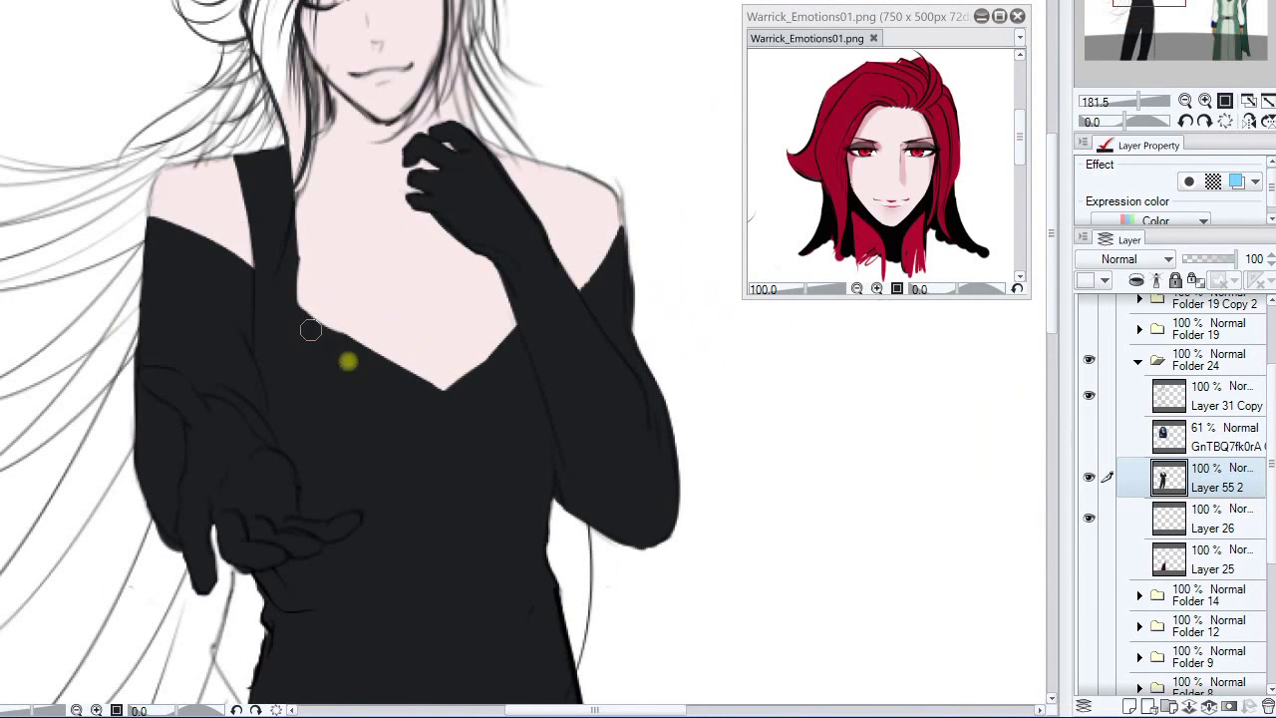
# - Paint the black shoulder strap behind the raised glove on Layer 55 2
pyautogui.moveTo(535, 162); pyautogui.dragTo(544, 237)
pyautogui.scroll(-5, 468, 578)
pyautogui.moveTo(459, 588)
pyautogui.mouseDown()
pyautogui.moveTo(435, 353)
pyautogui.moveTo(410, 350)
pyautogui.mouseUp()
# - Add a new raster layer directly above Layer 55 2 for the face and hair colours
pyautogui.click(1222, 399)
pyautogui.scroll(6, 299, 74)
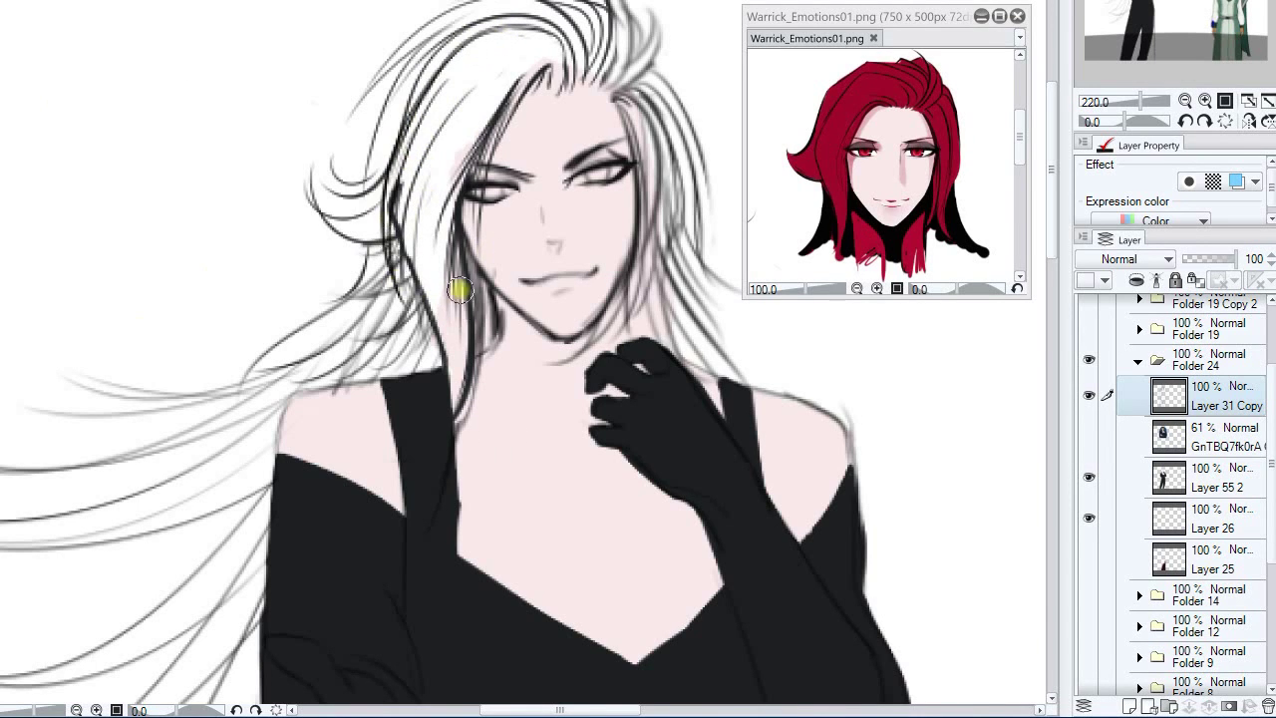
pyautogui.scroll(-1, 391, 164)
pyautogui.scroll(-8, 439, 187)
pyautogui.scroll(8, 518, 137)
pyautogui.click(1227, 486)
pyautogui.click(1129, 705)
pyautogui.scroll(2, 391, 179)
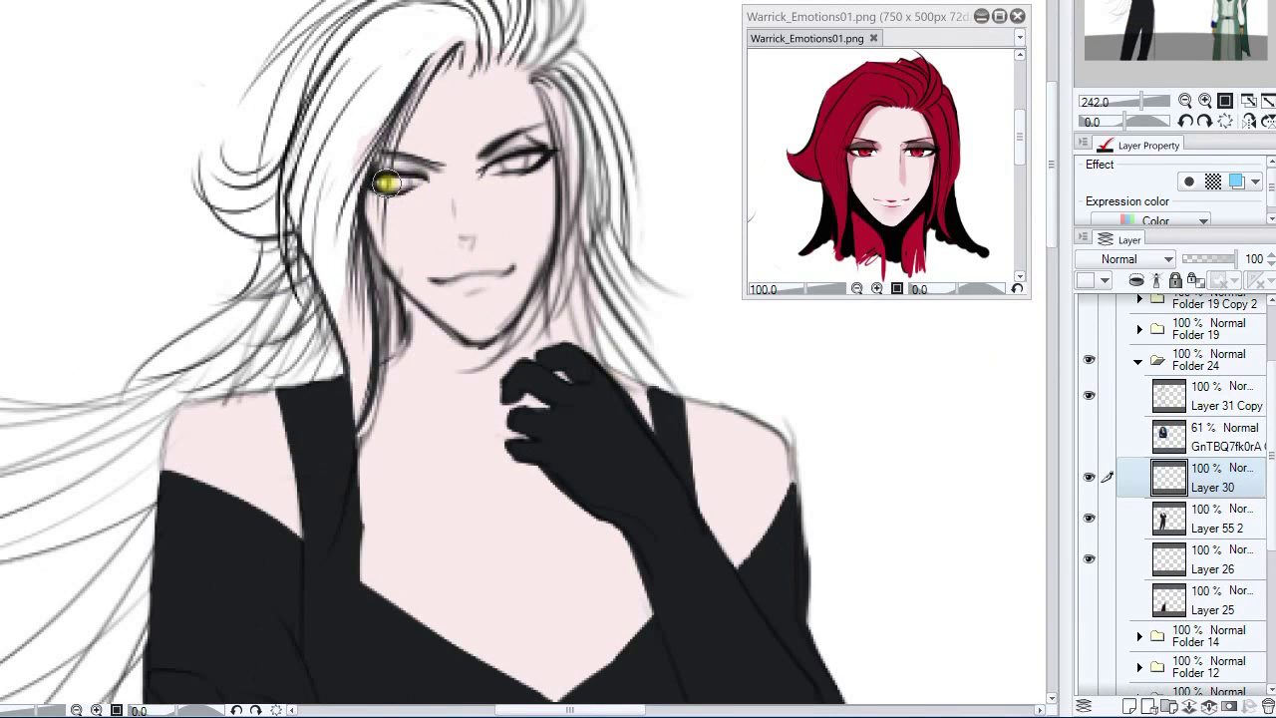
# - Colour both eyes red on the new layer, using reds sampled from the Warrick_Emotions01.png reference
pyautogui.keyDown('alt'); pyautogui.click(820, 132); pyautogui.keyUp('alt')
pyautogui.moveTo(406, 171)
pyautogui.mouseDown()
pyautogui.moveTo(413, 163)
pyautogui.moveTo(400, 182)
pyautogui.mouseUp()
pyautogui.moveTo(507, 164)
pyautogui.mouseDown()
pyautogui.moveTo(389, 180)
pyautogui.moveTo(492, 156)
pyautogui.mouseUp()
pyautogui.click(923, 46)
pyautogui.keyDown('alt'); pyautogui.click(870, 146); pyautogui.keyUp('alt')
pyautogui.click(522, 146)
pyautogui.moveTo(379, 167); pyautogui.dragTo(419, 162)
# - Fill the long front bang and the curled side lock with red on Layer 30
pyautogui.scroll(-5, 429, 222)
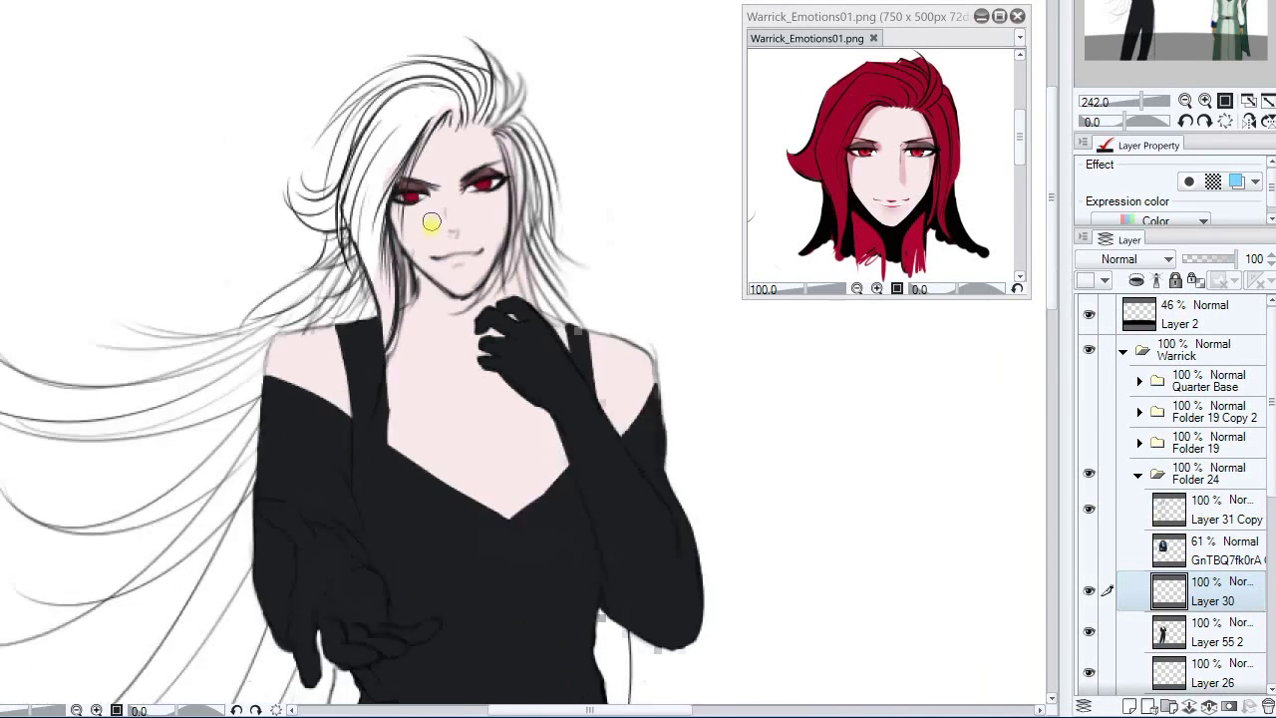
pyautogui.scroll(6, 424, 262)
pyautogui.moveTo(426, 329); pyautogui.dragTo(448, 383)
pyautogui.moveTo(401, 111)
pyautogui.mouseDown()
pyautogui.moveTo(322, 265)
pyautogui.moveTo(326, 394)
pyautogui.mouseUp()
pyautogui.moveTo(444, 92); pyautogui.dragTo(380, 235)
pyautogui.moveTo(428, 111)
pyautogui.mouseDown()
pyautogui.moveTo(361, 285)
pyautogui.moveTo(365, 341)
pyautogui.mouseUp()
pyautogui.moveTo(452, 122)
pyautogui.mouseDown()
pyautogui.moveTo(453, 101)
pyautogui.moveTo(279, 202)
pyautogui.moveTo(325, 379)
pyautogui.mouseUp()
pyautogui.moveTo(361, 283); pyautogui.dragTo(393, 134)
pyautogui.moveTo(348, 210)
pyautogui.mouseDown()
pyautogui.moveTo(345, 377)
pyautogui.moveTo(359, 152)
pyautogui.moveTo(345, 382)
pyautogui.mouseUp()
pyautogui.moveTo(345, 381); pyautogui.dragTo(322, 535)
pyautogui.moveTo(176, 251)
pyautogui.mouseDown()
pyautogui.moveTo(208, 262)
pyautogui.moveTo(194, 240)
pyautogui.moveTo(237, 254)
pyautogui.mouseUp()
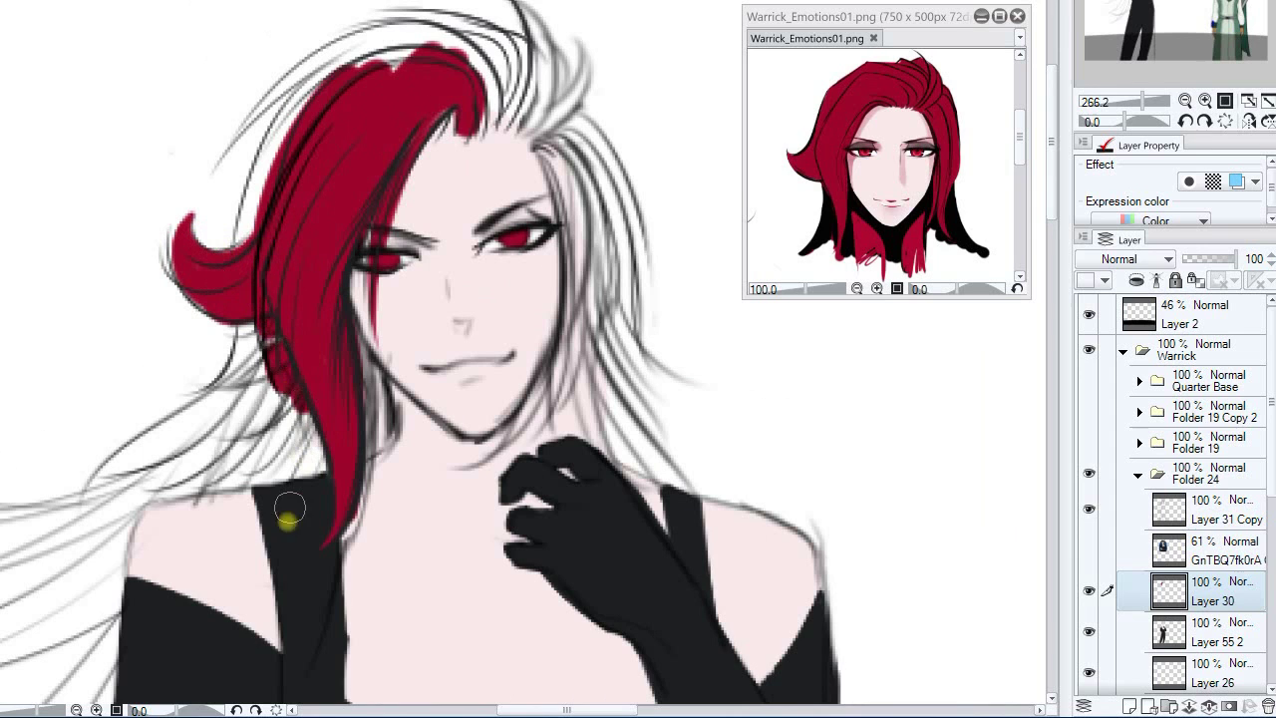
# - Paint the short layered locks beneath the curled side lock red
pyautogui.moveTo(265, 349); pyautogui.dragTo(211, 383)
pyautogui.moveTo(210, 385); pyautogui.dragTo(267, 363)
pyautogui.moveTo(287, 317); pyautogui.dragTo(263, 429)
pyautogui.moveTo(304, 383); pyautogui.dragTo(245, 472)
pyautogui.moveTo(349, 450); pyautogui.dragTo(273, 473)
pyautogui.moveTo(287, 354); pyautogui.dragTo(277, 455)
# - Fill the crown, the upswept tufts and the hair on the other side of the face with red
pyautogui.moveTo(277, 94); pyautogui.dragTo(313, 189)
pyautogui.moveTo(313, 183)
pyautogui.mouseDown()
pyautogui.moveTo(386, 192)
pyautogui.moveTo(205, 408)
pyautogui.moveTo(442, 249)
pyautogui.moveTo(302, 222)
pyautogui.moveTo(503, 210)
pyautogui.mouseUp()
pyautogui.moveTo(503, 210); pyautogui.dragTo(493, 160)
pyautogui.moveTo(493, 159)
pyautogui.mouseDown()
pyautogui.moveTo(507, 222)
pyautogui.moveTo(468, 188)
pyautogui.moveTo(388, 379)
pyautogui.moveTo(445, 162)
pyautogui.mouseUp()
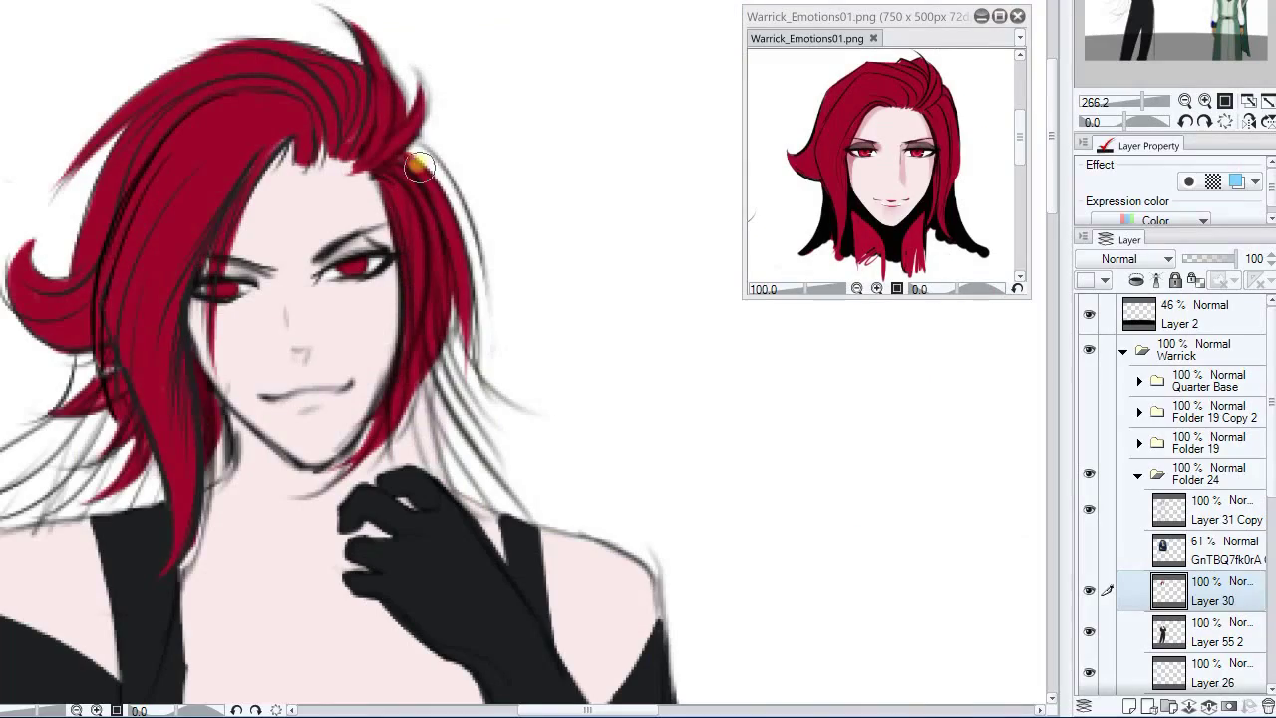
pyautogui.moveTo(419, 166)
pyautogui.mouseDown()
pyautogui.moveTo(457, 216)
pyautogui.moveTo(463, 359)
pyautogui.mouseUp()
pyautogui.moveTo(400, 383)
pyautogui.mouseDown()
pyautogui.moveTo(544, 336)
pyautogui.moveTo(607, 367)
pyautogui.mouseUp()
pyautogui.moveTo(463, 92); pyautogui.dragTo(489, 118)
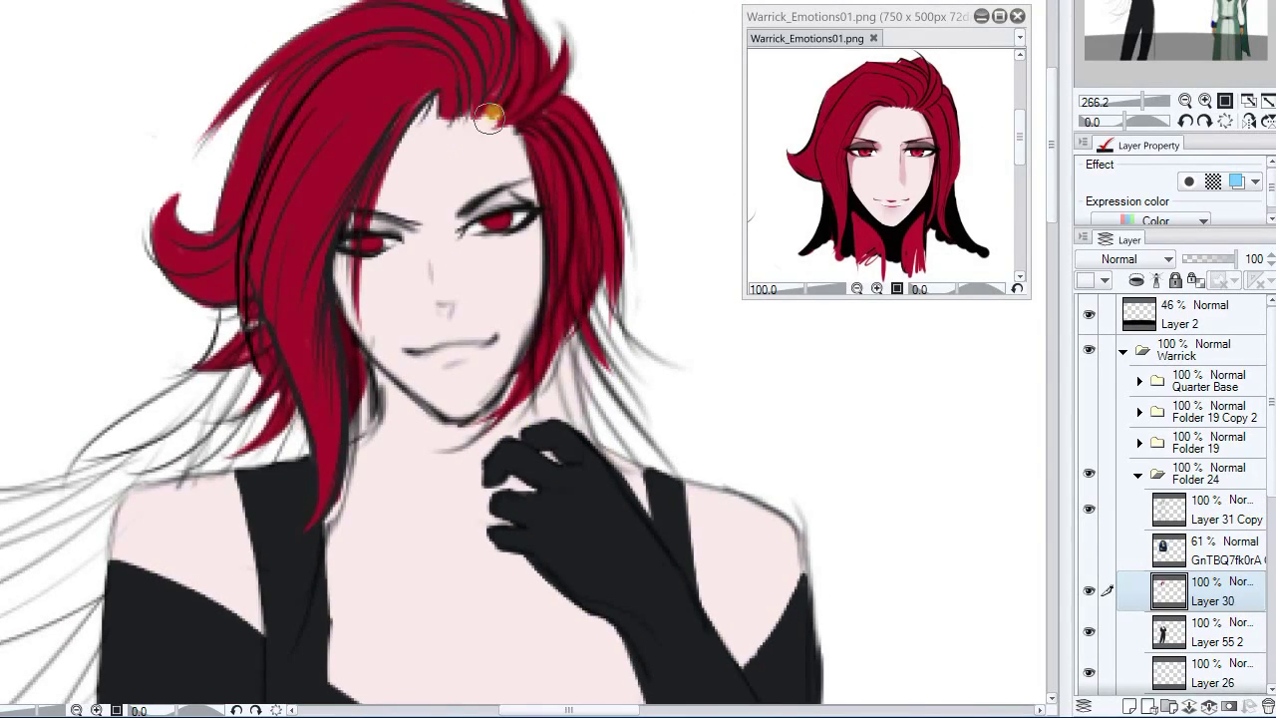
pyautogui.scroll(-8, 478, 115)
pyautogui.scroll(5, 356, 171)
pyautogui.moveTo(356, 171)
pyautogui.mouseDown()
pyautogui.moveTo(403, 267)
pyautogui.moveTo(345, 285)
pyautogui.mouseUp()
# - Hide and reshow Layer 31 Copy to check the line art against the red fill, and return to Layer 30
pyautogui.click(1168, 510)
pyautogui.click(1088, 510)
pyautogui.click(1089, 509)
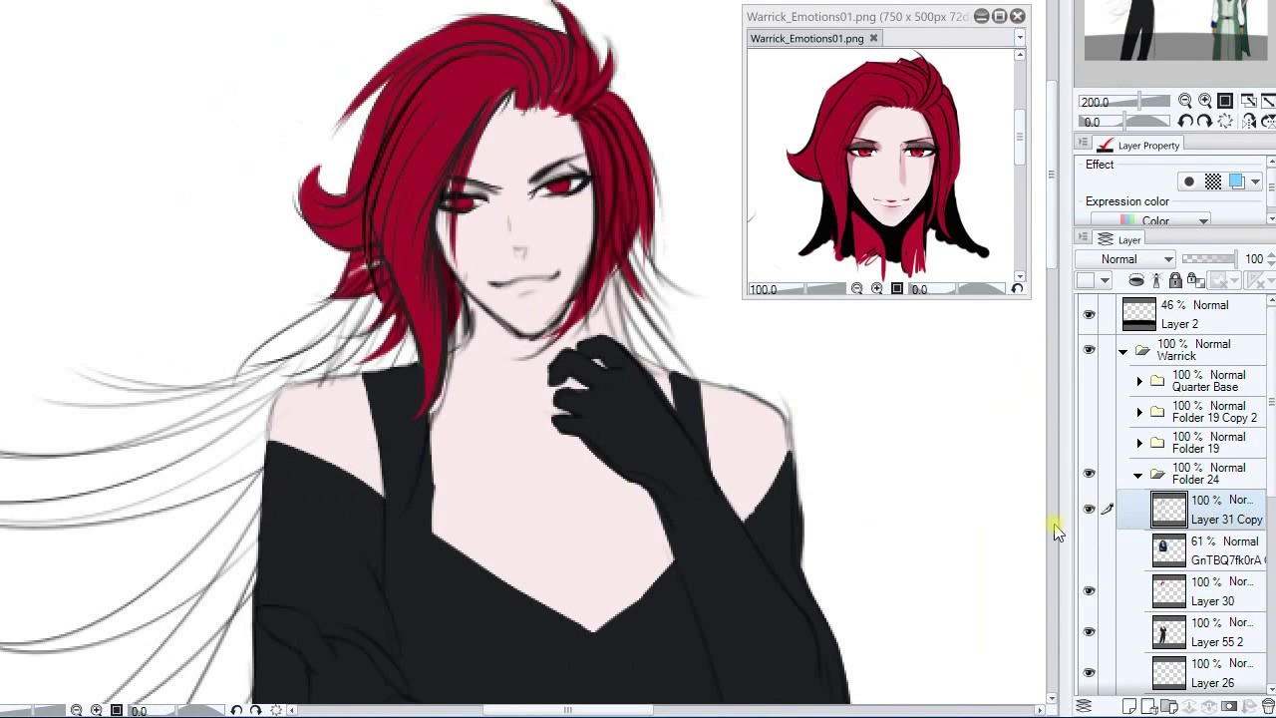
pyautogui.click(1206, 590)
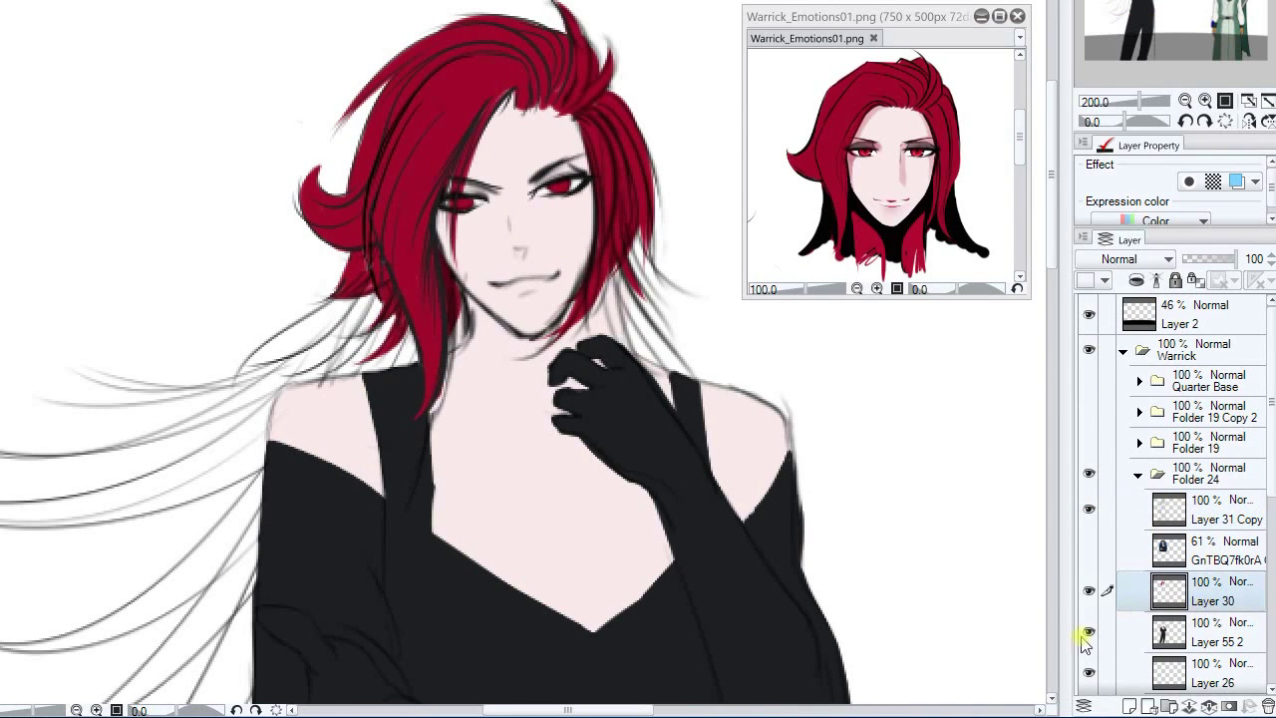
pyautogui.moveTo(403, 291)
pyautogui.mouseDown()
pyautogui.moveTo(315, 321)
pyautogui.moveTo(496, 271)
pyautogui.mouseUp()
pyautogui.moveTo(448, 204); pyautogui.dragTo(480, 118)
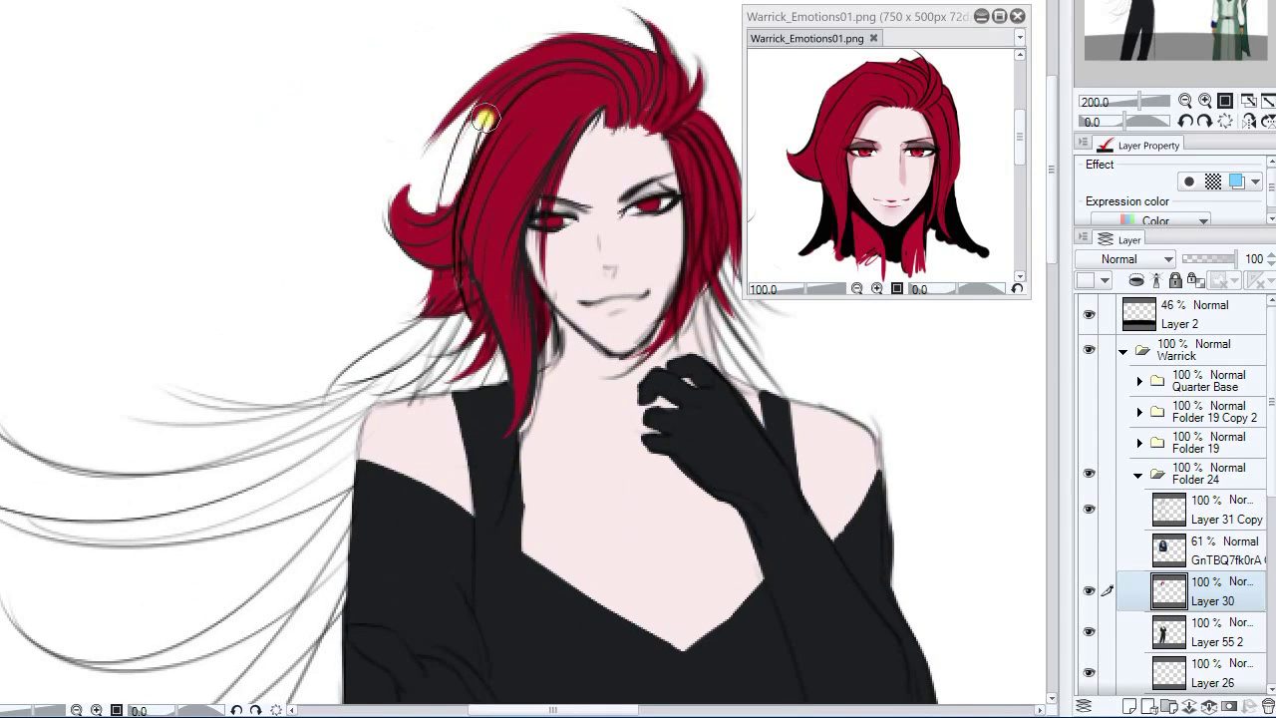
pyautogui.hotkey('ctrl', 'z')
# - Extend the tip of the long front bang into a curved red point over the shoulder strap
pyautogui.moveTo(429, 269); pyautogui.dragTo(314, 276)
pyautogui.moveTo(510, 348); pyautogui.dragTo(586, 270)
pyautogui.moveTo(556, 217); pyautogui.dragTo(639, 162)
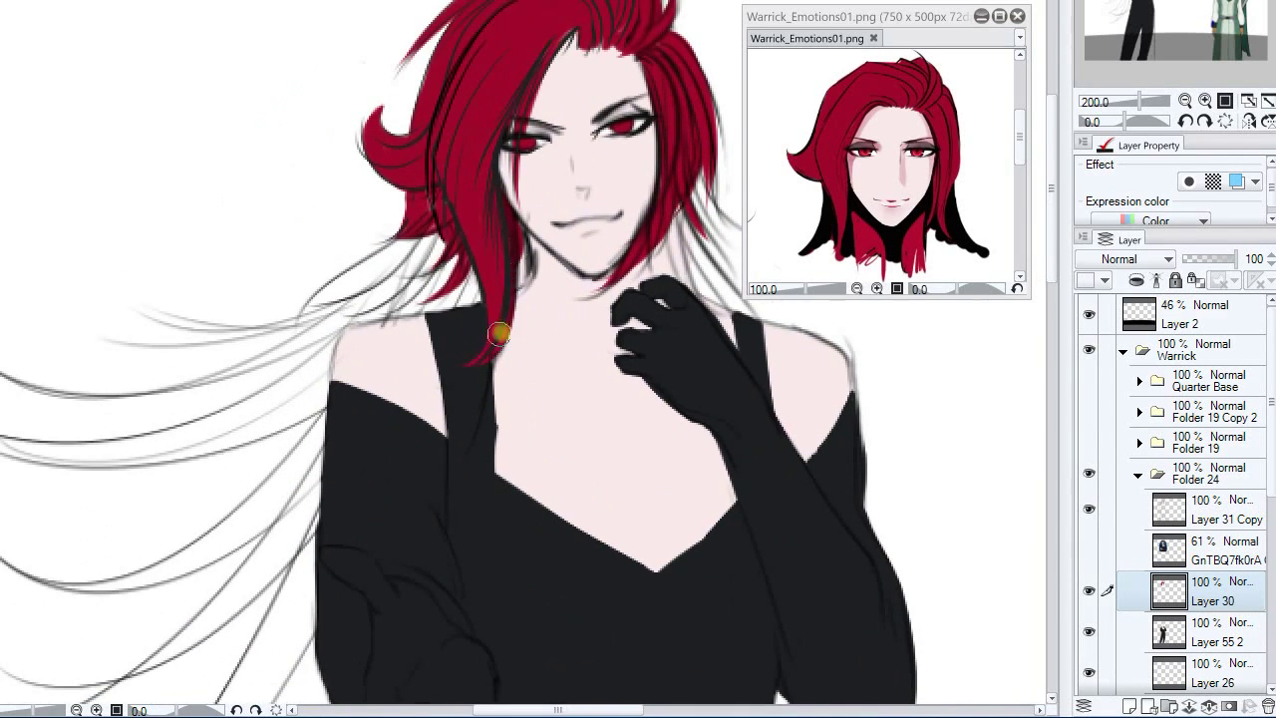
# - Zoom out and temporarily mirror the canvas to check the coloured face and hair
pyautogui.scroll(-7, 495, 340)
pyautogui.scroll(12, 579, 146)
pyautogui.scroll(-10, 558, 134)
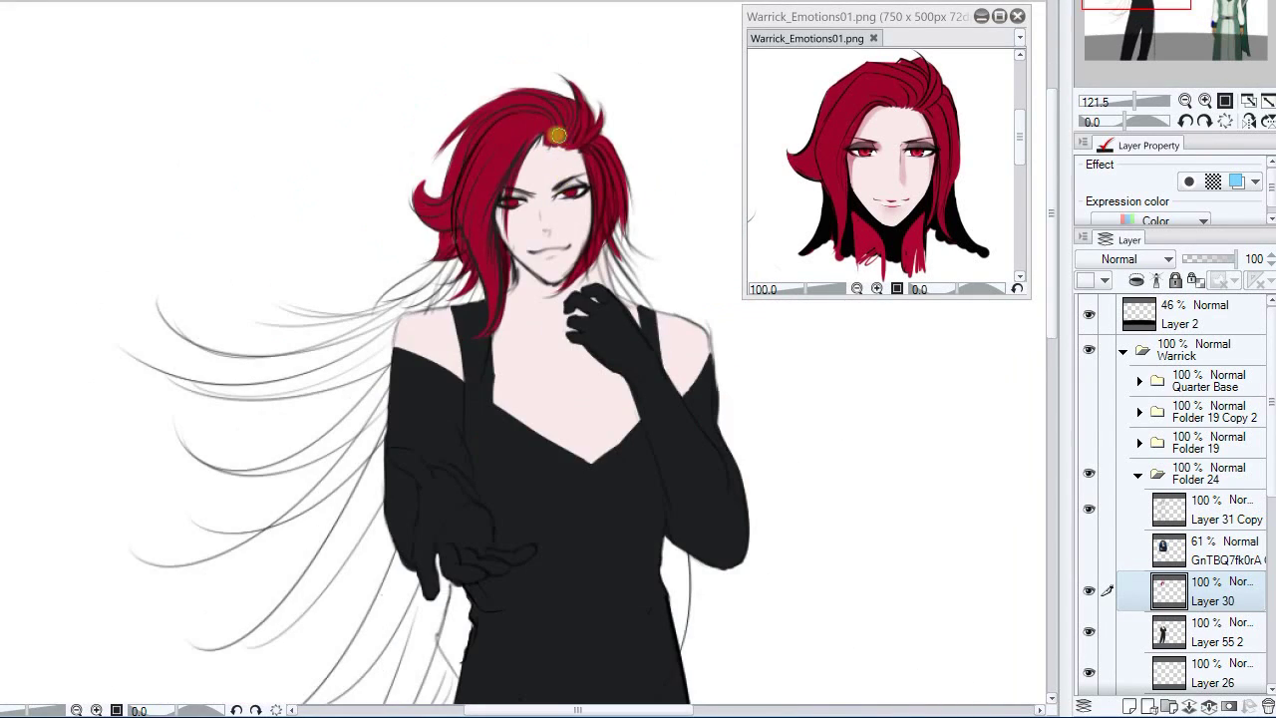
pyautogui.click(1247, 122)
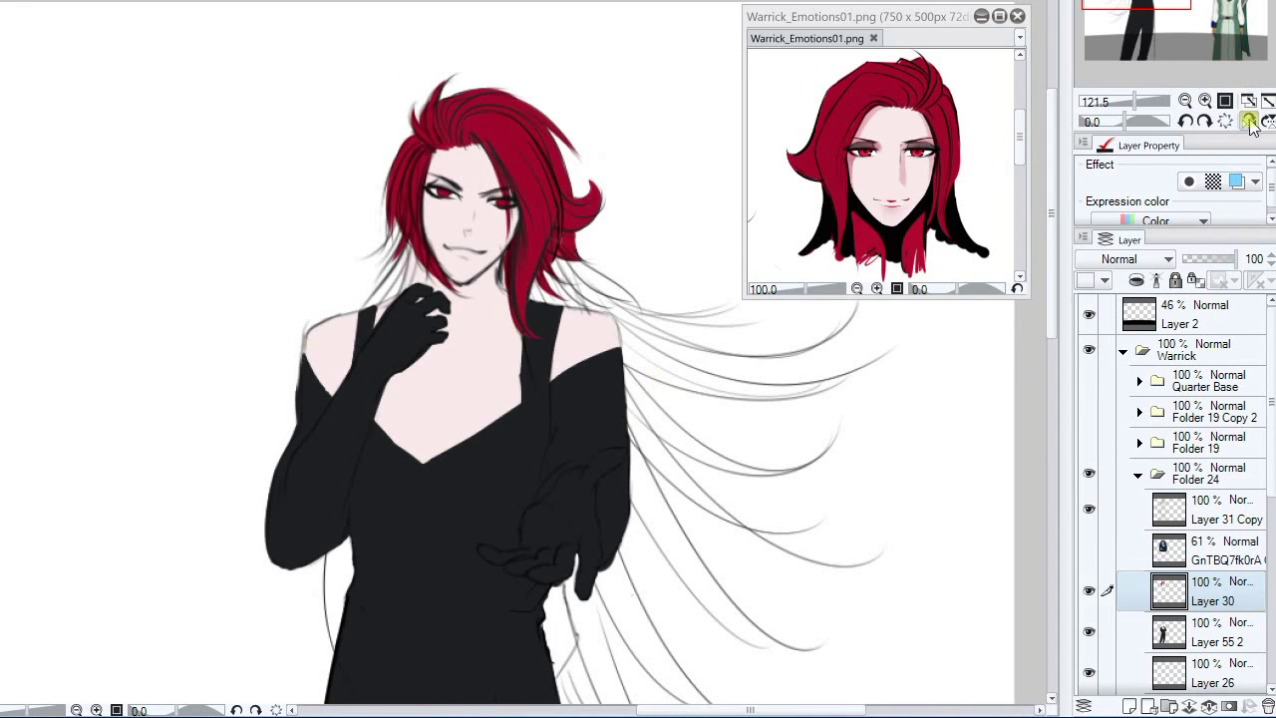
pyautogui.click(1250, 123)
pyautogui.moveTo(529, 455); pyautogui.dragTo(541, 325)
# - On Layer 26, fill the lower flowing back-hair strands behind the outstretched arm with black sampled from the reference
pyautogui.moveTo(1271, 490); pyautogui.dragTo(1270, 536)
pyautogui.click(1186, 575)
pyautogui.click(937, 140)
pyautogui.click(448, 325)
pyautogui.moveTo(480, 135)
pyautogui.mouseDown()
pyautogui.moveTo(612, 205)
pyautogui.moveTo(604, 195)
pyautogui.mouseUp()
pyautogui.moveTo(556, 145); pyautogui.dragTo(524, 174)
pyautogui.moveTo(413, 270); pyautogui.dragTo(223, 358)
pyautogui.moveTo(375, 359); pyautogui.dragTo(257, 438)
pyautogui.moveTo(399, 389); pyautogui.dragTo(203, 476)
pyautogui.moveTo(403, 449); pyautogui.dragTo(127, 559)
pyautogui.moveTo(399, 409); pyautogui.dragTo(184, 516)
pyautogui.moveTo(419, 261); pyautogui.dragTo(232, 325)
pyautogui.moveTo(431, 239)
pyautogui.mouseDown()
pyautogui.moveTo(290, 279)
pyautogui.moveTo(152, 275)
pyautogui.mouseUp()
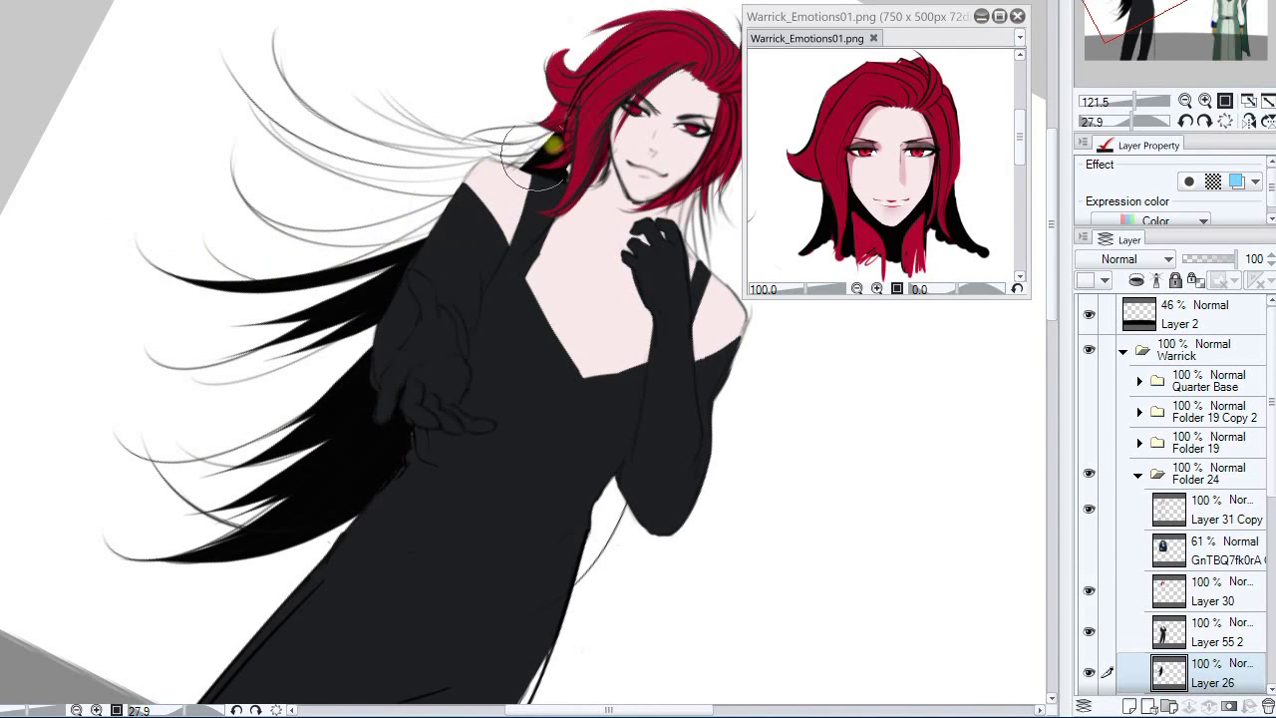
# - Paint the flowing back-hair strands just below the shoulder black, undoing the one bad stroke
pyautogui.moveTo(442, 235); pyautogui.dragTo(222, 174)
pyautogui.moveTo(484, 255); pyautogui.dragTo(402, 350)
pyautogui.hotkey('ctrl', 'z')
pyautogui.moveTo(373, 287); pyautogui.dragTo(283, 321)
pyautogui.moveTo(466, 233); pyautogui.dragTo(423, 263)
# - Paint black back hair in the gap between the waist and the raised arm's elbow, replacing the first attempt
pyautogui.moveTo(616, 285)
pyautogui.mouseDown()
pyautogui.moveTo(614, 347)
pyautogui.moveTo(632, 363)
pyautogui.mouseUp()
pyautogui.hotkey('ctrl', 'z')
pyautogui.hotkey('ctrl', 'z')
pyautogui.moveTo(539, 598); pyautogui.dragTo(610, 296)
pyautogui.moveTo(548, 397); pyautogui.dragTo(592, 293)
# - Extend the lowest back-hair strands with black strokes on Layer 26 and reset the canvas rotation
pyautogui.moveTo(331, 339); pyautogui.dragTo(165, 358)
pyautogui.moveTo(273, 299)
pyautogui.mouseDown()
pyautogui.moveTo(273, 447)
pyautogui.moveTo(190, 513)
pyautogui.mouseUp()
pyautogui.hotkey('ctrl', 'z')
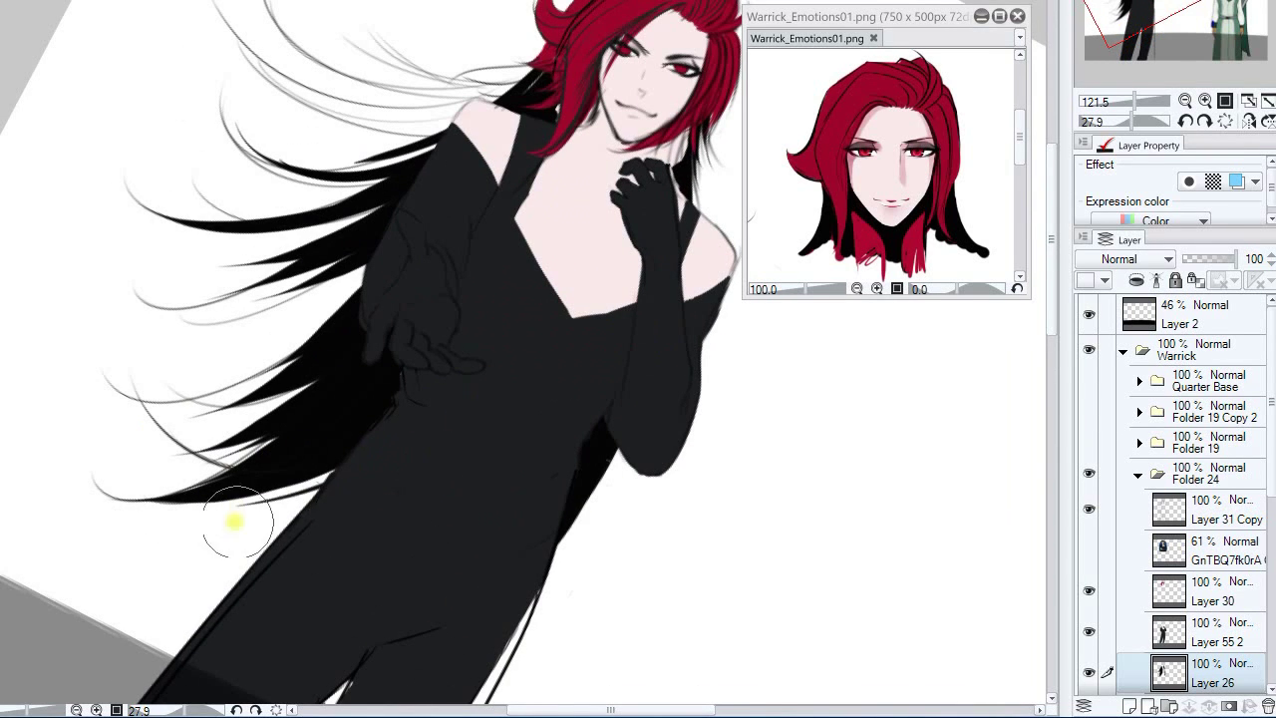
pyautogui.moveTo(392, 419)
pyautogui.mouseDown()
pyautogui.moveTo(417, 560)
pyautogui.moveTo(237, 463)
pyautogui.mouseUp()
pyautogui.moveTo(365, 429); pyautogui.dragTo(171, 492)
pyautogui.moveTo(331, 466); pyautogui.dragTo(170, 498)
pyautogui.hotkey('ctrl', '@')
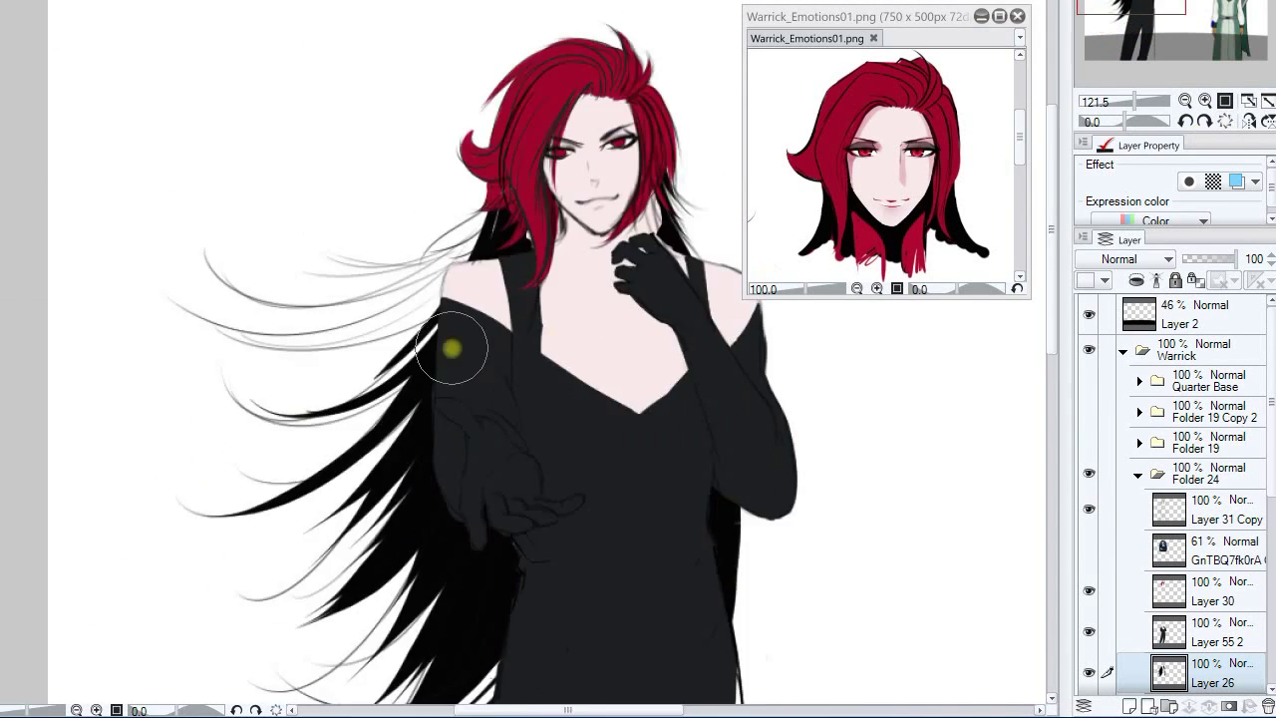
# - Check Layer 31 Copy by toggling its visibility, and add black flowing back-hair strands behind the outstretched arm on Layer 26
pyautogui.scroll(-5, 422, 368)
pyautogui.click(1089, 508)
pyautogui.click(1089, 509)
pyautogui.moveTo(431, 441); pyautogui.dragTo(353, 520)
pyautogui.moveTo(529, 501); pyautogui.dragTo(480, 385)
pyautogui.moveTo(375, 437); pyautogui.dragTo(243, 582)
pyautogui.hotkey('ctrl', 'z')
pyautogui.moveTo(416, 426); pyautogui.dragTo(309, 598)
pyautogui.moveTo(421, 421); pyautogui.dragTo(327, 642)
# - Erase the old flowing back-hair strands behind the outstretched arm, testing one long replacement stroke on Layer 26
pyautogui.press('e')
pyautogui.moveTo(408, 174)
pyautogui.mouseDown()
pyautogui.moveTo(322, 328)
pyautogui.moveTo(311, 588)
pyautogui.moveTo(329, 626)
pyautogui.moveTo(319, 223)
pyautogui.moveTo(367, 421)
pyautogui.moveTo(411, 366)
pyautogui.moveTo(414, 387)
pyautogui.mouseUp()
pyautogui.click(1225, 510)
pyautogui.click(1212, 674)
pyautogui.press('p')
pyautogui.moveTo(391, 229); pyautogui.dragTo(409, 533)
pyautogui.press('e')
pyautogui.moveTo(398, 378); pyautogui.dragTo(344, 479)
# - Try sweeping black back-hair strands outward from behind the shoulder on Layer 26, and undo them
pyautogui.press('p')
pyautogui.moveTo(448, 155); pyautogui.dragTo(275, 389)
pyautogui.moveTo(435, 201); pyautogui.dragTo(303, 407)
pyautogui.moveTo(436, 203); pyautogui.dragTo(307, 466)
pyautogui.moveTo(438, 205)
pyautogui.mouseDown()
pyautogui.moveTo(289, 535)
pyautogui.moveTo(221, 348)
pyautogui.mouseUp()
pyautogui.hotkey('ctrl', 'z')
pyautogui.hotkey('ctrl', 'z')
pyautogui.hotkey('ctrl', 'z')
pyautogui.hotkey('ctrl', 'z')
pyautogui.hotkey('ctrl', 'z')
pyautogui.hotkey('ctrl', 'z')
# - Try several alternative curves for the top back-hair strands behind the head and shoulder, undoing the bad ones
pyautogui.moveTo(437, 160)
pyautogui.mouseDown()
pyautogui.moveTo(267, 438)
pyautogui.moveTo(324, 437)
pyautogui.mouseUp()
pyautogui.hotkey('ctrl', 'z')
pyautogui.hotkey('ctrl', 'z')
pyautogui.moveTo(434, 167); pyautogui.dragTo(349, 493)
pyautogui.moveTo(433, 180)
pyautogui.mouseDown()
pyautogui.moveTo(353, 466)
pyautogui.moveTo(379, 476)
pyautogui.moveTo(381, 437)
pyautogui.moveTo(215, 406)
pyautogui.mouseUp()
pyautogui.hotkey('ctrl', 'z')
pyautogui.hotkey('ctrl', 'z')
pyautogui.hotkey('ctrl', 'z')
pyautogui.hotkey('ctrl', 'z')
pyautogui.moveTo(427, 159)
pyautogui.mouseDown()
pyautogui.moveTo(265, 376)
pyautogui.moveTo(281, 347)
pyautogui.mouseUp()
pyautogui.hotkey('ctrl', 'z')
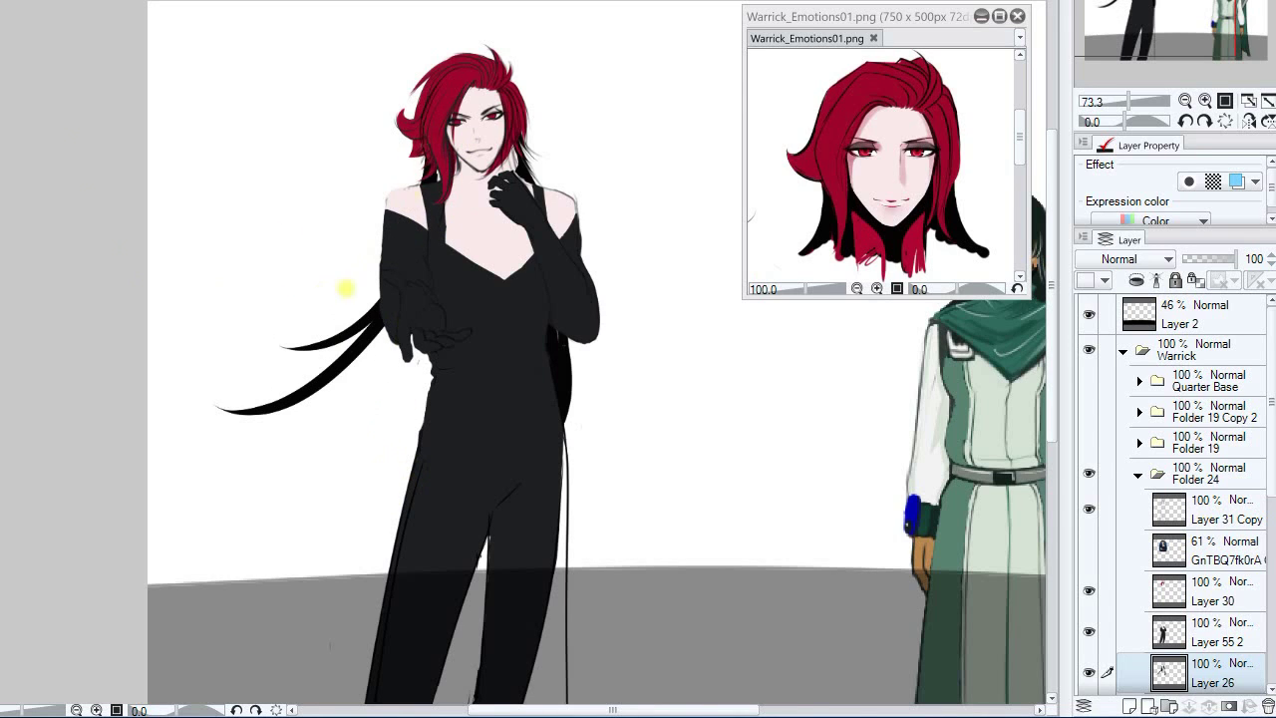
# - Paint a wide fan of black back-hair strands blowing out behind the outstretched arm on Layer 26
pyautogui.moveTo(428, 189); pyautogui.dragTo(266, 303)
pyautogui.moveTo(397, 333); pyautogui.dragTo(209, 426)
pyautogui.moveTo(432, 339); pyautogui.dragTo(243, 552)
pyautogui.moveTo(433, 367); pyautogui.dragTo(257, 525)
pyautogui.moveTo(416, 432); pyautogui.dragTo(239, 491)
pyautogui.moveTo(401, 345)
pyautogui.mouseDown()
pyautogui.moveTo(202, 478)
pyautogui.moveTo(193, 391)
pyautogui.mouseUp()
pyautogui.moveTo(351, 426); pyautogui.dragTo(182, 467)
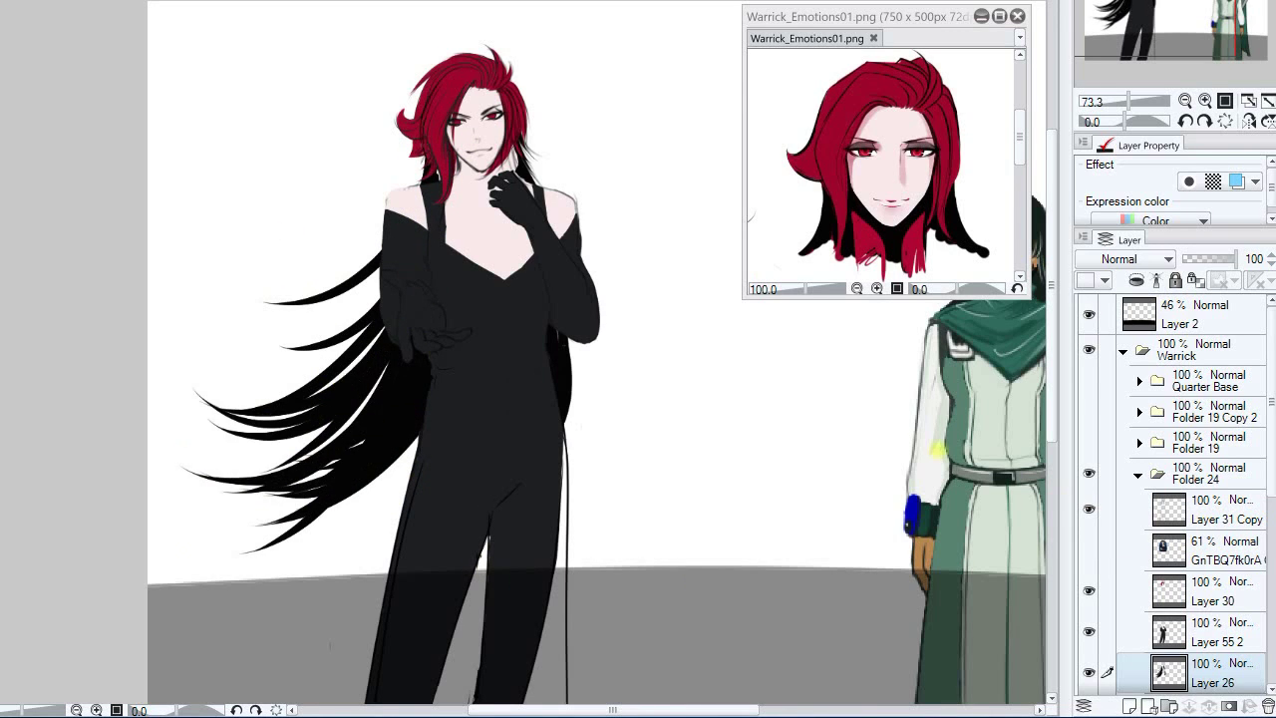
# - Clear Layer 26 and paint black back hair curving down from behind the outstretched arm in separate pointed strands
pyautogui.press('Delete')
pyautogui.moveTo(433, 244); pyautogui.dragTo(351, 536)
pyautogui.moveTo(382, 289)
pyautogui.mouseDown()
pyautogui.moveTo(305, 524)
pyautogui.moveTo(375, 588)
pyautogui.mouseUp()
pyautogui.moveTo(389, 319); pyautogui.dragTo(391, 570)
pyautogui.moveTo(399, 305); pyautogui.dragTo(401, 530)
pyautogui.moveTo(411, 341); pyautogui.dragTo(417, 488)
pyautogui.moveTo(401, 349)
pyautogui.mouseDown()
pyautogui.moveTo(406, 518)
pyautogui.moveTo(410, 478)
pyautogui.mouseUp()
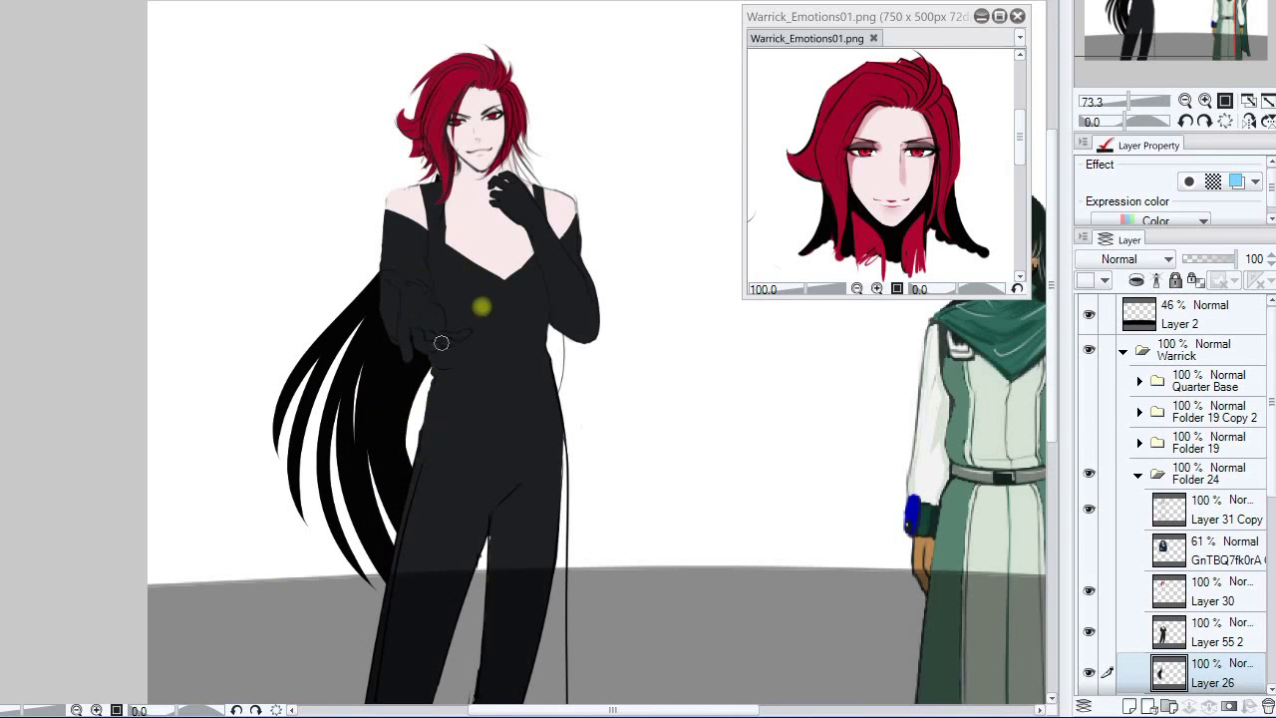
# - Rework the outermost back-hair strands behind the shoulder on Layer 26, undoing the unwanted strokes
pyautogui.hotkey('ctrl', 'z')
pyautogui.moveTo(419, 199); pyautogui.dragTo(289, 316)
pyautogui.hotkey('ctrl', 'z')
pyautogui.moveTo(433, 162); pyautogui.dragTo(398, 264)
pyautogui.hotkey('ctrl', 'z')
pyautogui.moveTo(432, 134); pyautogui.dragTo(294, 337)
pyautogui.moveTo(379, 271); pyautogui.dragTo(253, 406)
pyautogui.hotkey('ctrl', 'z')
pyautogui.moveTo(445, 327); pyautogui.dragTo(399, 313)
# - Erase stray lines beside the neck on Layer 55 2, and reselect Layer 26
pyautogui.keyDown('ctrl'); pyautogui.keyDown('shift'); pyautogui.click(469, 198); pyautogui.keyUp('shift'); pyautogui.keyUp('ctrl')
pyautogui.scroll(2, 471, 149)
pyautogui.press('e')
pyautogui.moveTo(478, 148); pyautogui.dragTo(478, 189)
pyautogui.scroll(-3, 505, 170)
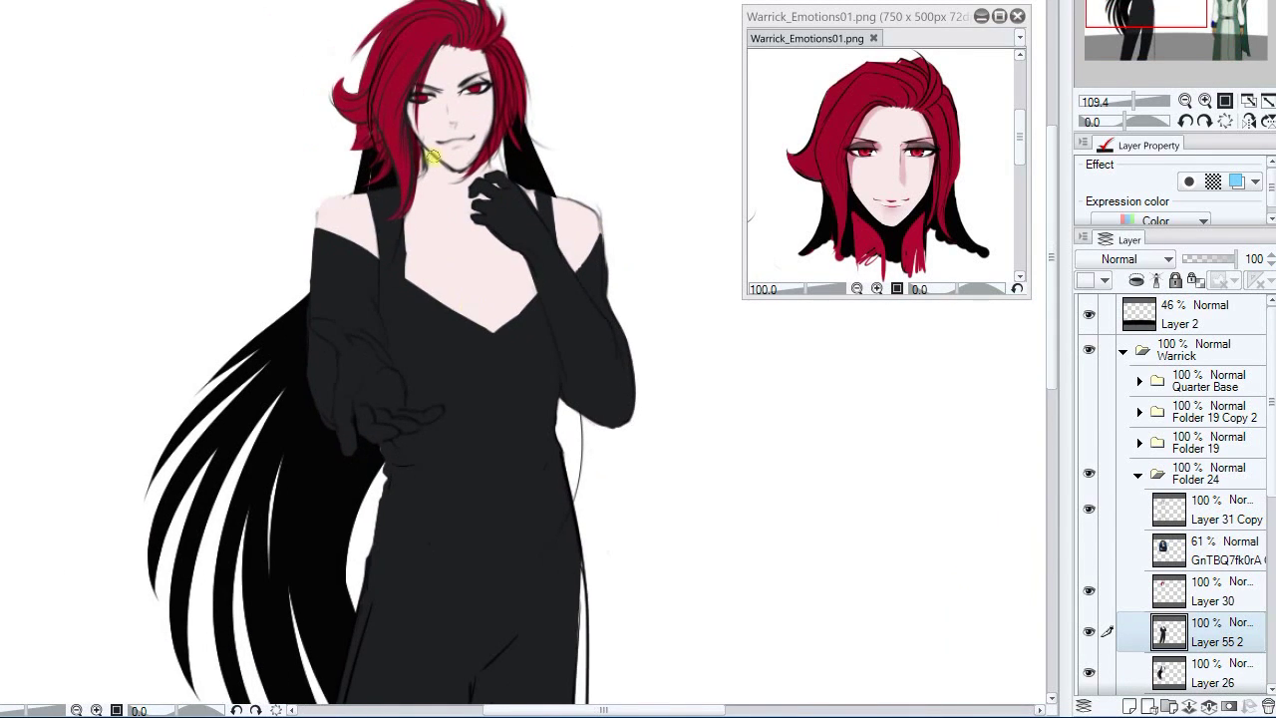
pyautogui.keyDown('ctrl'); pyautogui.keyDown('shift'); pyautogui.click(535, 80); pyautogui.keyUp('shift'); pyautogui.keyUp('ctrl')
pyautogui.scroll(-3, 535, 79)
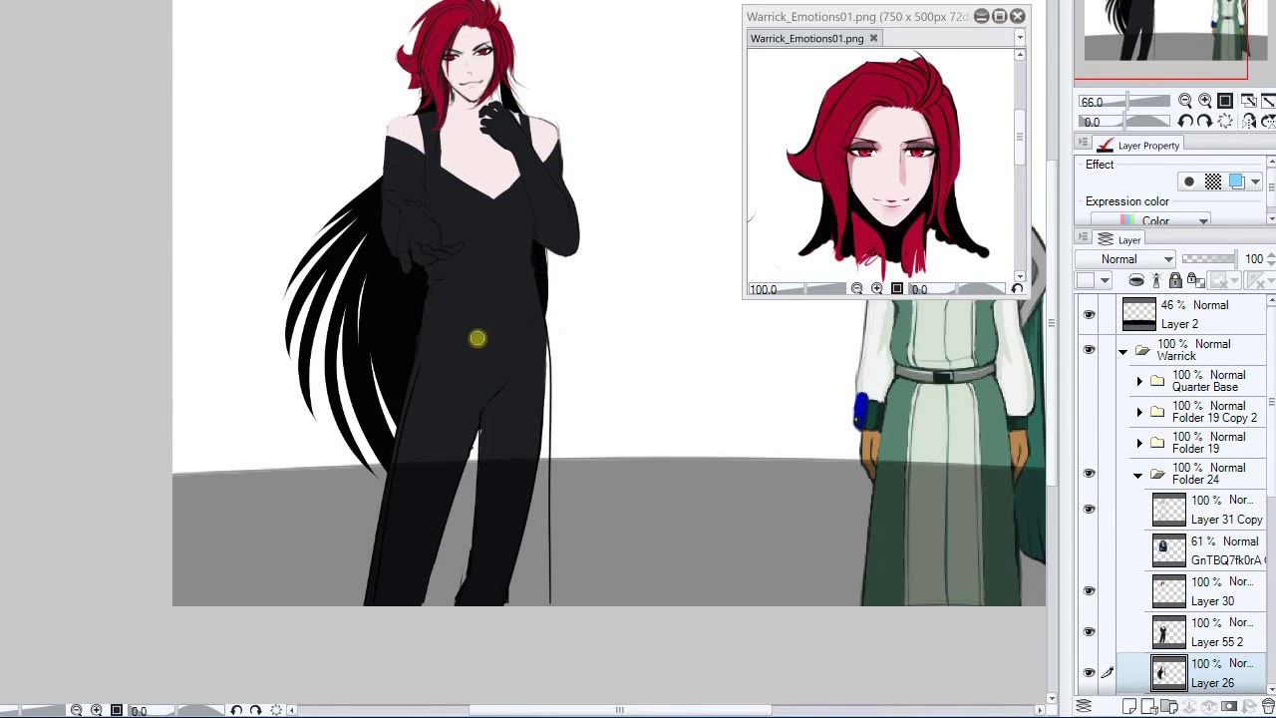
# - Add a new layer above Layer 55 2 and paint thin black hair strands hanging from the neck over the chest
pyautogui.click(1200, 625)
pyautogui.click(1129, 706)
pyautogui.scroll(3, 444, 104)
pyautogui.moveTo(459, 95)
pyautogui.mouseDown()
pyautogui.moveTo(464, 162)
pyautogui.moveTo(439, 271)
pyautogui.moveTo(437, 238)
pyautogui.mouseUp()
pyautogui.hotkey('ctrl', 'z')
pyautogui.hotkey('ctrl', 'z')
pyautogui.moveTo(457, 67); pyautogui.dragTo(456, 271)
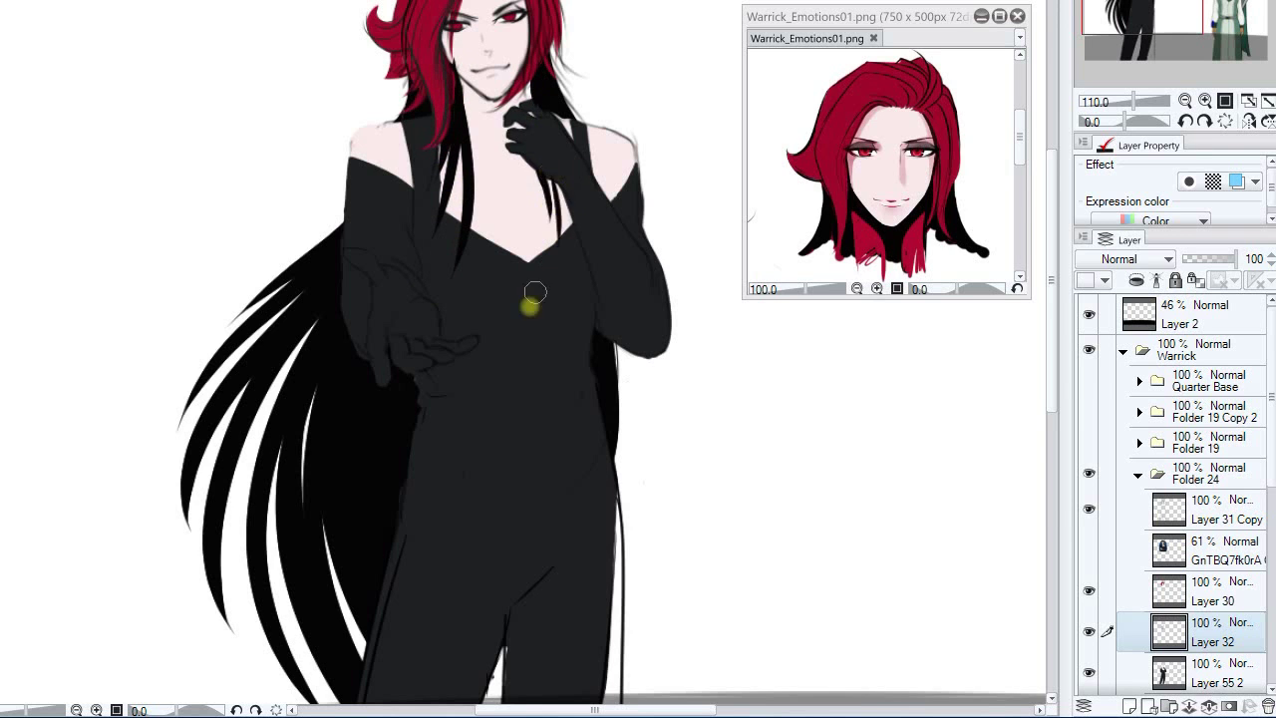
pyautogui.scroll(-3, 561, 283)
pyautogui.scroll(3, 515, 239)
pyautogui.scroll(-2, 435, 37)
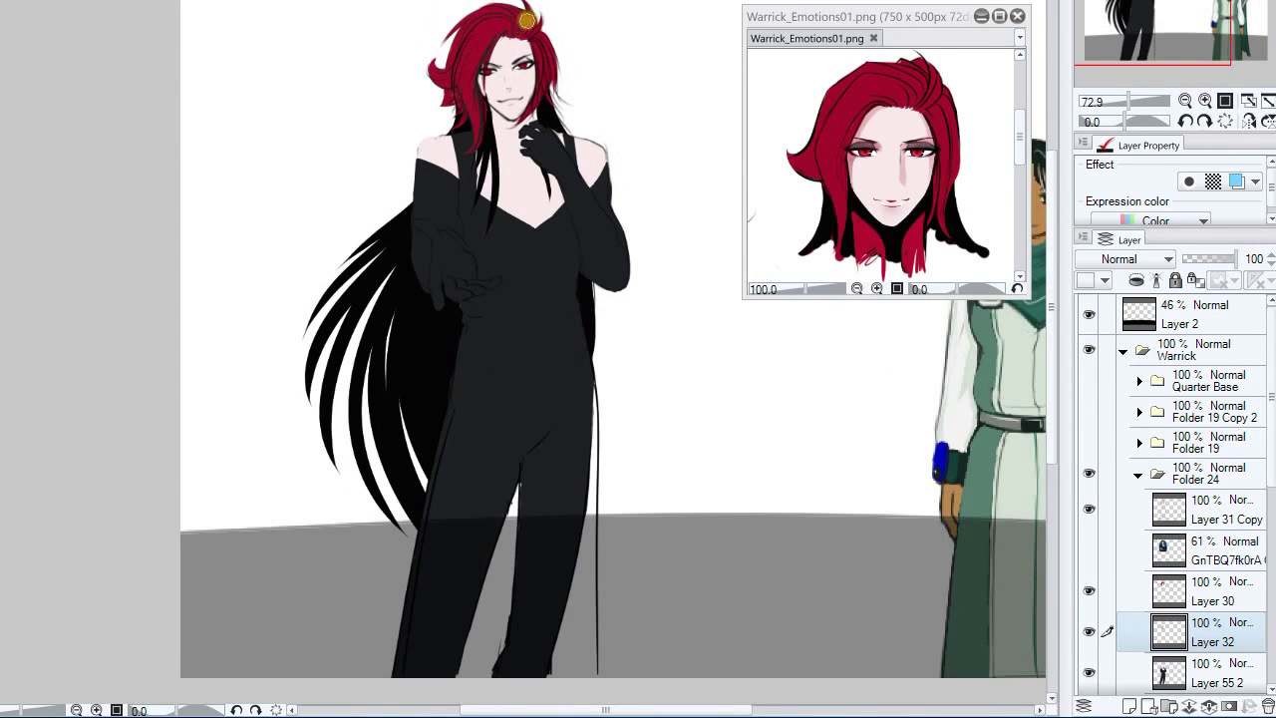
# - Add a new layer directly above Layer 26 and paint black back-hair strands showing between the legs
pyautogui.moveTo(1271, 483); pyautogui.dragTo(1270, 523)
pyautogui.click(1211, 570)
pyautogui.click(1211, 611)
pyautogui.click(1129, 705)
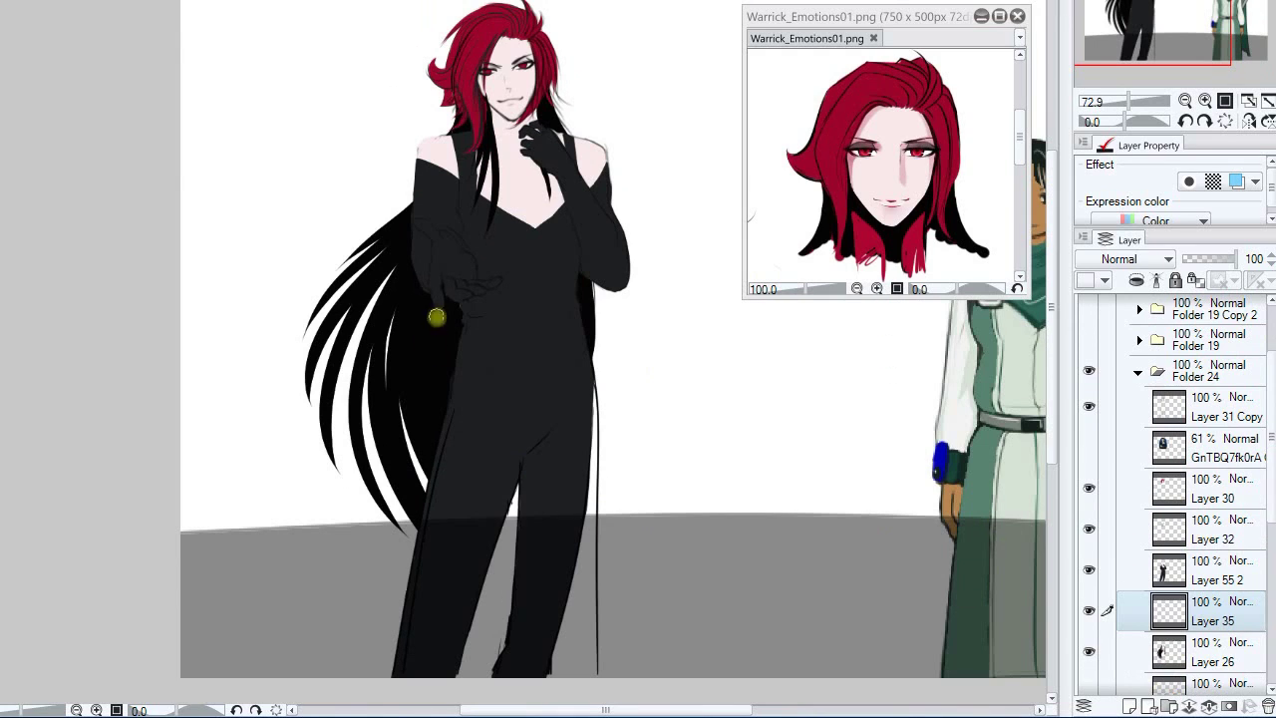
pyautogui.moveTo(515, 486); pyautogui.dragTo(507, 610)
pyautogui.moveTo(506, 530); pyautogui.dragTo(489, 634)
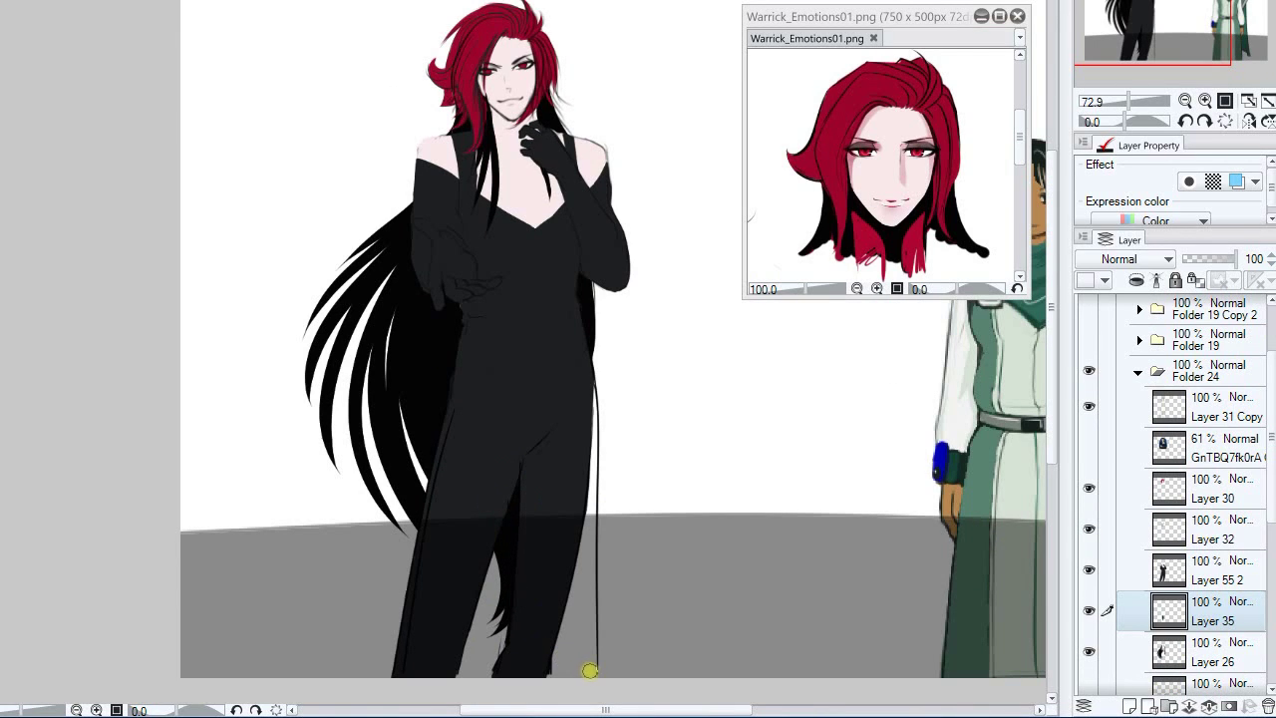
# - Toggle Layer 35 to check it, collapse and hide Folder 24, and show and expand Folder 19 with the other pose
pyautogui.click(1089, 611)
pyautogui.click(1089, 611)
pyautogui.click(1139, 371)
pyautogui.moveTo(1271, 391); pyautogui.dragTo(1270, 369)
pyautogui.click(1088, 413)
pyautogui.click(1088, 384)
pyautogui.click(1139, 386)
pyautogui.moveTo(1271, 438); pyautogui.dragTo(1271, 503)
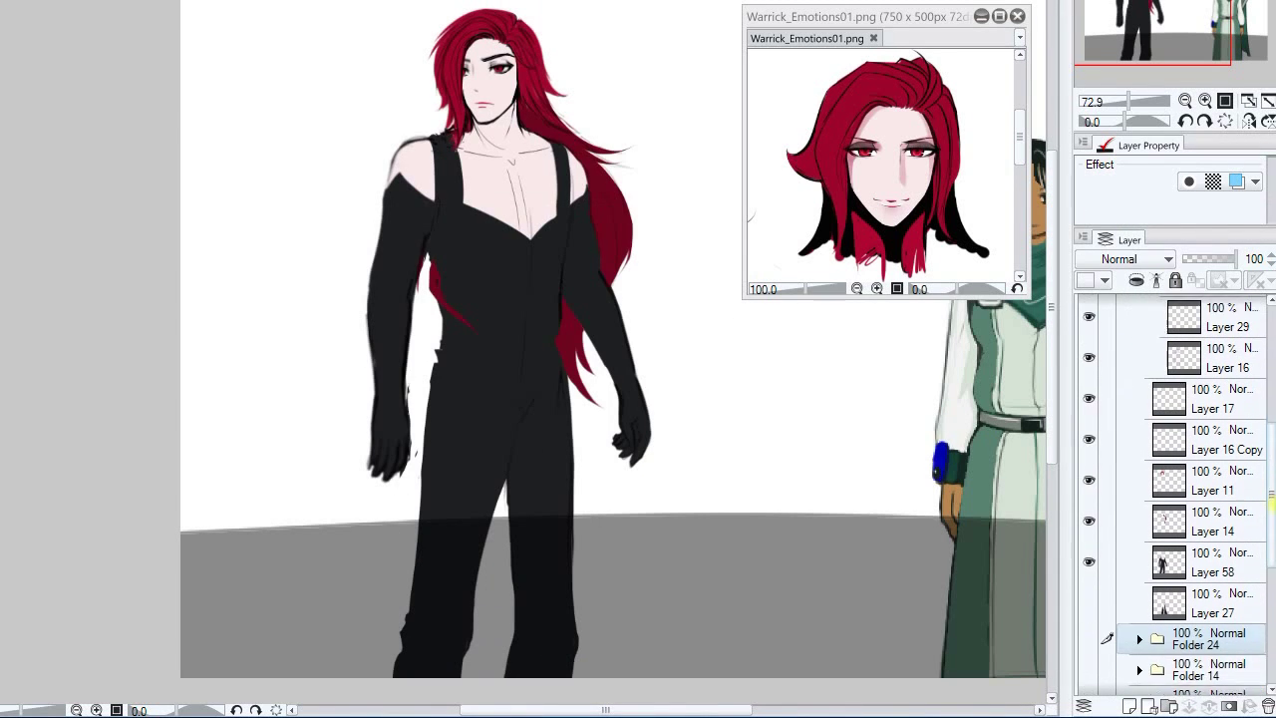
# - Apply a layer colour effect to Layer 14 with black as layer and sub colour, and add a new layer above it
pyautogui.click(1226, 538)
pyautogui.click(1238, 183)
pyautogui.click(1220, 205)
pyautogui.click(307, 276)
pyautogui.click(328, 413)
pyautogui.moveTo(1221, 228); pyautogui.dragTo(1221, 265)
pyautogui.click(1232, 224)
pyautogui.click(307, 276)
pyautogui.click(328, 413)
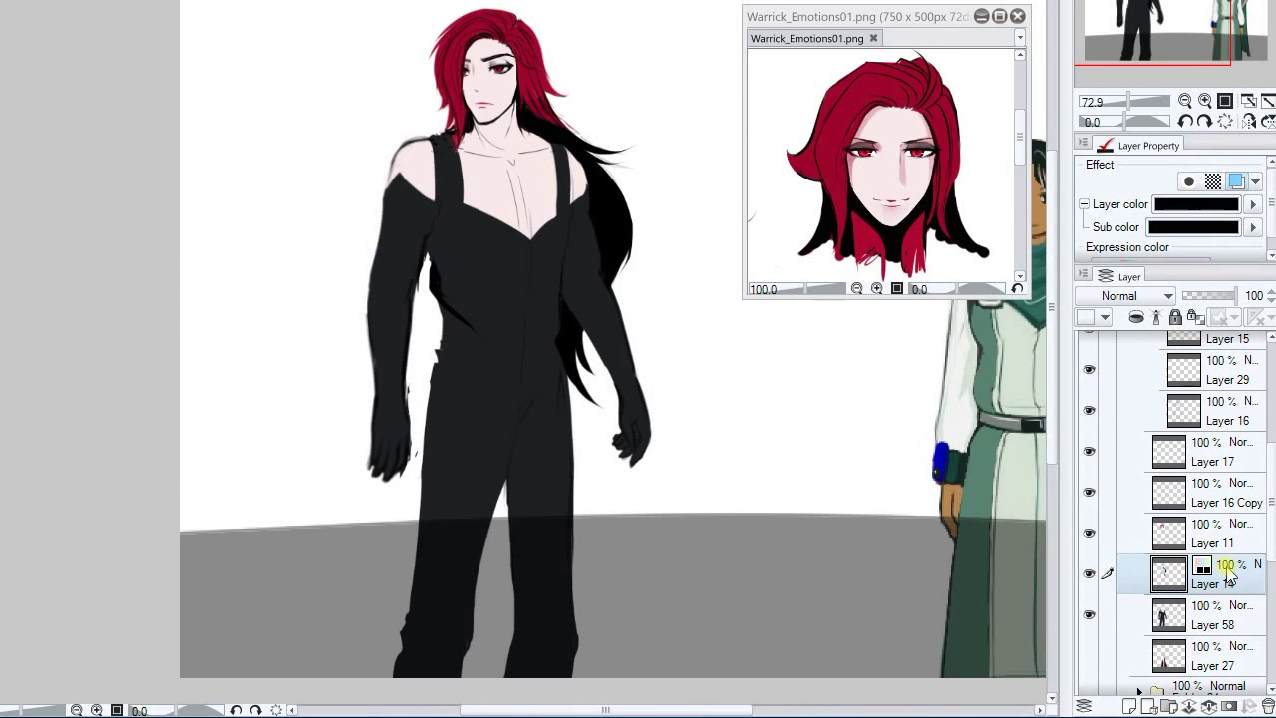
pyautogui.click(1129, 706)
# - Paint trial black back-hair strands behind the torso and arm on a new layer above Layer 27
pyautogui.click(1226, 655)
pyautogui.moveTo(1270, 498); pyautogui.dragTo(1271, 554)
pyautogui.click(1245, 501)
pyautogui.click(1129, 705)
pyautogui.moveTo(522, 101); pyautogui.dragTo(663, 522)
pyautogui.hotkey('ctrl', 'z')
pyautogui.moveTo(419, 250); pyautogui.dragTo(652, 568)
pyautogui.moveTo(544, 424)
pyautogui.mouseDown()
pyautogui.moveTo(673, 606)
pyautogui.moveTo(656, 598)
pyautogui.mouseUp()
pyautogui.moveTo(558, 384); pyautogui.dragTo(672, 532)
pyautogui.moveTo(566, 334); pyautogui.dragTo(680, 538)
pyautogui.moveTo(426, 289); pyautogui.dragTo(438, 342)
# - Hide Layer 14, delete the trial hair layer, and add a fresh empty layer above Layer 27
pyautogui.moveTo(746, 468); pyautogui.dragTo(681, 456)
pyautogui.click(1088, 412)
pyautogui.moveTo(934, 428); pyautogui.dragTo(949, 446)
pyautogui.click(1267, 706)
pyautogui.click(1129, 706)
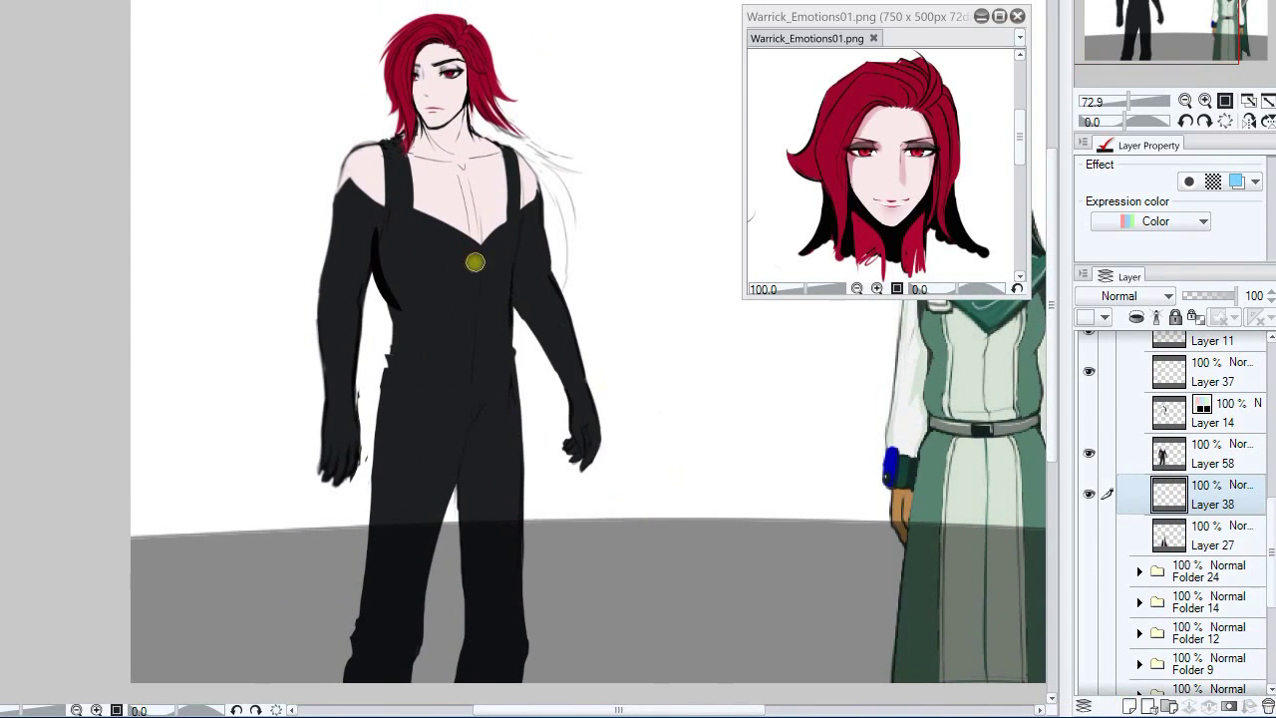
# - Try painting long wavy black back-hair strands on Layer 38, flowing out from the neck behind the shoulder and arm
pyautogui.moveTo(478, 107)
pyautogui.mouseDown()
pyautogui.moveTo(644, 472)
pyautogui.moveTo(654, 407)
pyautogui.mouseUp()
pyautogui.moveTo(532, 194); pyautogui.dragTo(639, 418)
pyautogui.moveTo(528, 214)
pyautogui.mouseDown()
pyautogui.moveTo(535, 257)
pyautogui.moveTo(620, 513)
pyautogui.moveTo(665, 287)
pyautogui.mouseUp()
pyautogui.hotkey('ctrl', 'z')
pyautogui.moveTo(500, 120); pyautogui.dragTo(574, 202)
pyautogui.moveTo(497, 97)
pyautogui.mouseDown()
pyautogui.moveTo(584, 174)
pyautogui.moveTo(643, 161)
pyautogui.mouseUp()
pyautogui.moveTo(538, 177); pyautogui.dragTo(618, 324)
pyautogui.moveTo(547, 243); pyautogui.dragTo(602, 383)
pyautogui.moveTo(516, 139)
pyautogui.mouseDown()
pyautogui.moveTo(632, 201)
pyautogui.moveTo(632, 315)
pyautogui.mouseUp()
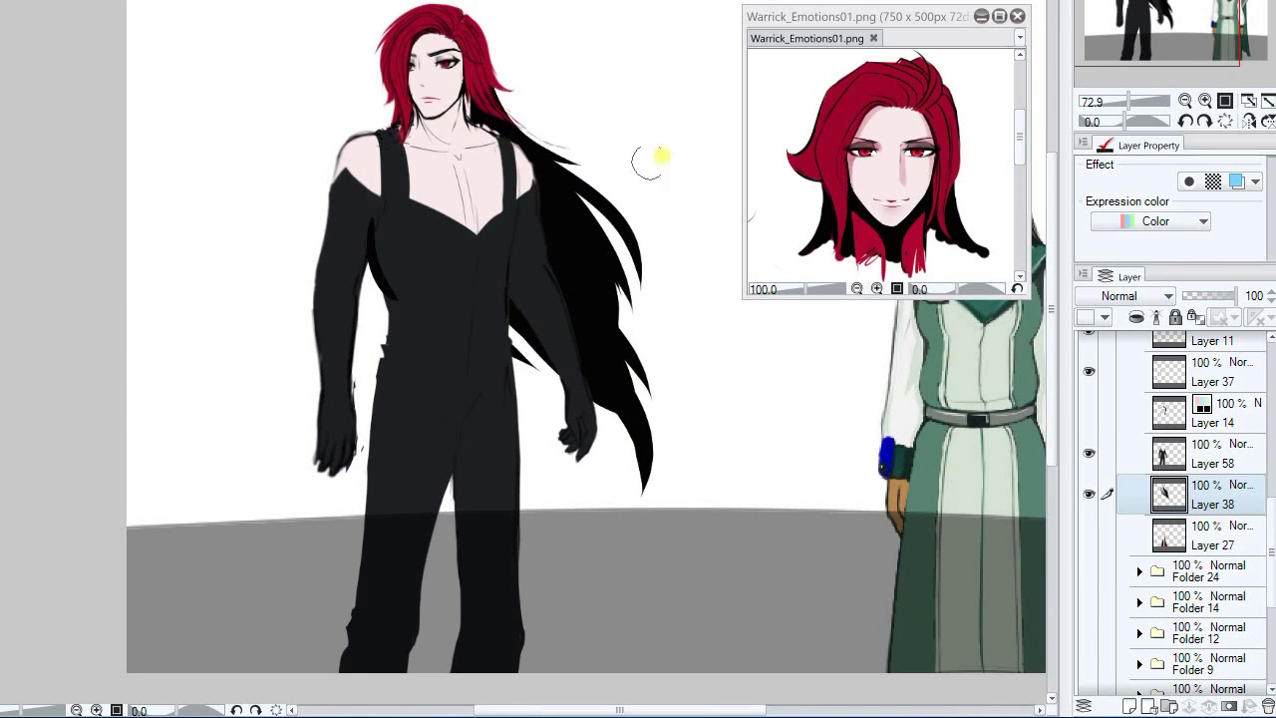
# - Undo the flowing back-hair strokes just painted on Layer 38
pyautogui.moveTo(698, 343); pyautogui.dragTo(660, 359)
pyautogui.hotkey('ctrl', 'z')
pyautogui.hotkey('ctrl', 'z')
pyautogui.hotkey('ctrl', 'z')
pyautogui.hotkey('ctrl', 'z')
pyautogui.hotkey('ctrl', 'z')
pyautogui.hotkey('ctrl', 'z')
# - Paint black back hair behind the neck and between the torso and hanging arm on Layer 38
pyautogui.moveTo(438, 108); pyautogui.dragTo(530, 208)
pyautogui.moveTo(511, 234); pyautogui.dragTo(566, 415)
pyautogui.moveTo(560, 299)
pyautogui.mouseDown()
pyautogui.moveTo(519, 256)
pyautogui.moveTo(604, 498)
pyautogui.mouseUp()
# - Add a layer above Layer 38 and paint the long upper back-hair strands black on a rotated canvas, then reset the rotation
pyautogui.click(1185, 121)
pyautogui.click(1185, 120)
pyautogui.click(1129, 706)
pyautogui.click(1185, 120)
pyautogui.moveTo(401, 297)
pyautogui.mouseDown()
pyautogui.moveTo(578, 190)
pyautogui.moveTo(624, 201)
pyautogui.mouseUp()
pyautogui.hotkey('ctrl', 'z')
pyautogui.moveTo(403, 301); pyautogui.dragTo(541, 191)
pyautogui.moveTo(395, 289); pyautogui.dragTo(475, 219)
pyautogui.moveTo(494, 295); pyautogui.dragTo(588, 245)
pyautogui.moveTo(443, 295); pyautogui.dragTo(538, 214)
pyautogui.moveTo(486, 297); pyautogui.dragTo(628, 207)
pyautogui.moveTo(530, 293); pyautogui.dragTo(600, 269)
pyautogui.click(1225, 121)
# - Paint the lower back-hair strands behind the hanging arm on Layer 39 and fill the gaps between them with black
pyautogui.moveTo(698, 329); pyautogui.dragTo(721, 399)
pyautogui.moveTo(555, 367); pyautogui.dragTo(658, 473)
pyautogui.moveTo(523, 267); pyautogui.dragTo(658, 331)
pyautogui.hotkey('ctrl', 'z')
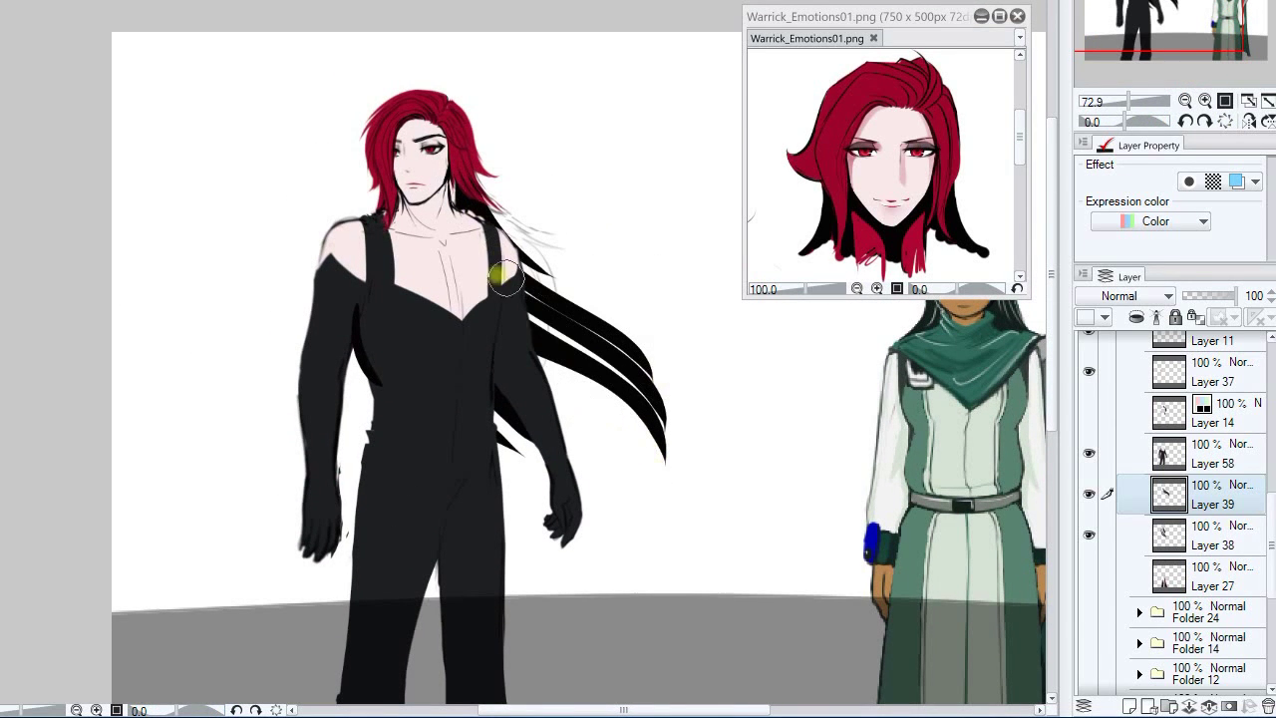
pyautogui.moveTo(564, 367); pyautogui.dragTo(640, 578)
pyautogui.moveTo(540, 358); pyautogui.dragTo(636, 554)
pyautogui.moveTo(523, 302); pyautogui.dragTo(662, 487)
pyautogui.moveTo(558, 348)
pyautogui.mouseDown()
pyautogui.moveTo(652, 411)
pyautogui.moveTo(558, 391)
pyautogui.moveTo(555, 370)
pyautogui.mouseUp()
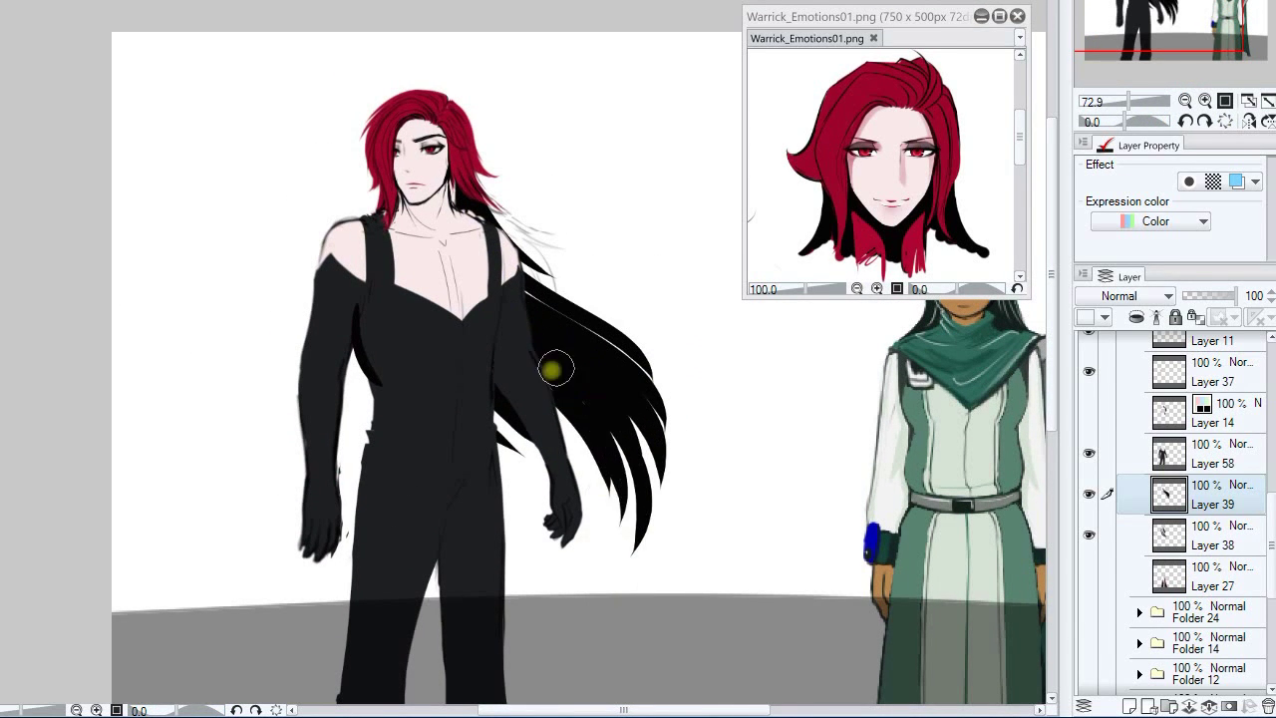
pyautogui.moveTo(643, 337); pyautogui.dragTo(624, 308)
pyautogui.click(1212, 414)
pyautogui.click(1211, 375)
pyautogui.moveTo(398, 379); pyautogui.dragTo(339, 285)
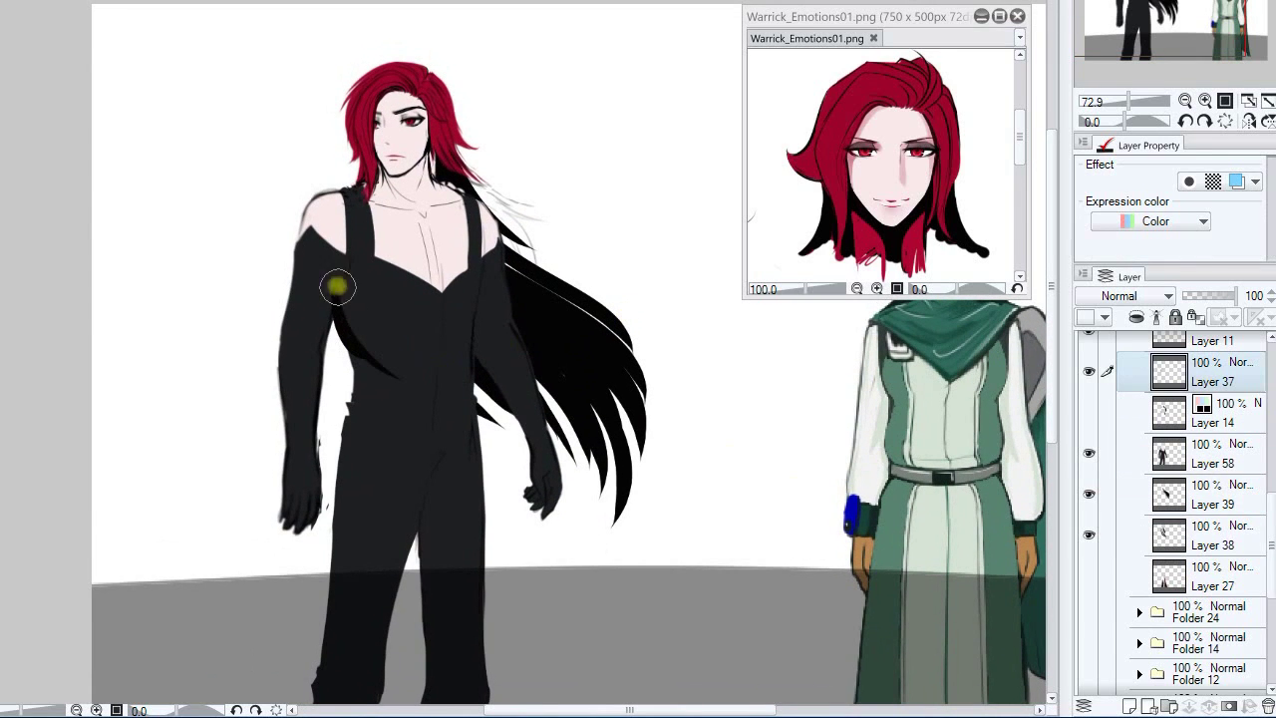
pyautogui.click(1212, 456)
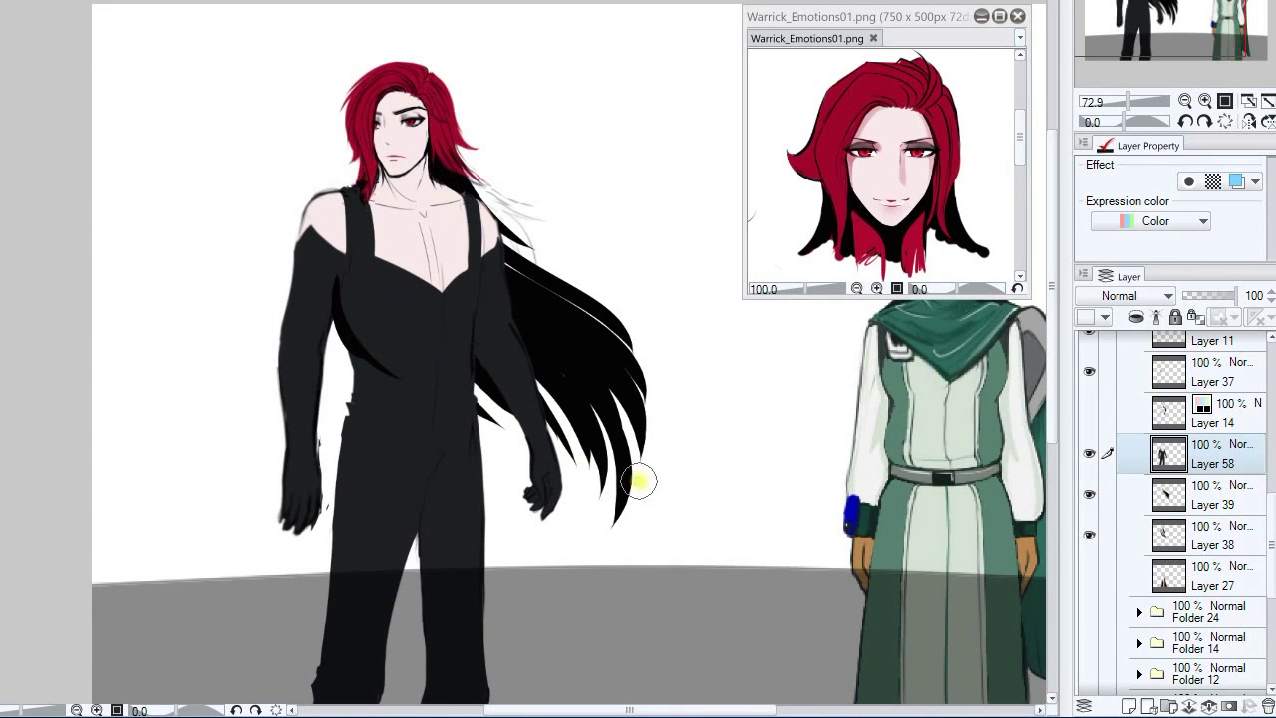
pyautogui.moveTo(639, 482); pyautogui.dragTo(640, 453)
pyautogui.keyDown('ctrl'); pyautogui.keyDown('shift'); pyautogui.click(624, 430); pyautogui.keyUp('shift'); pyautogui.keyUp('ctrl')
# - Try adding long curved black strands along the outer edge of the flowing back hair on Layer 39
pyautogui.click(1166, 496)
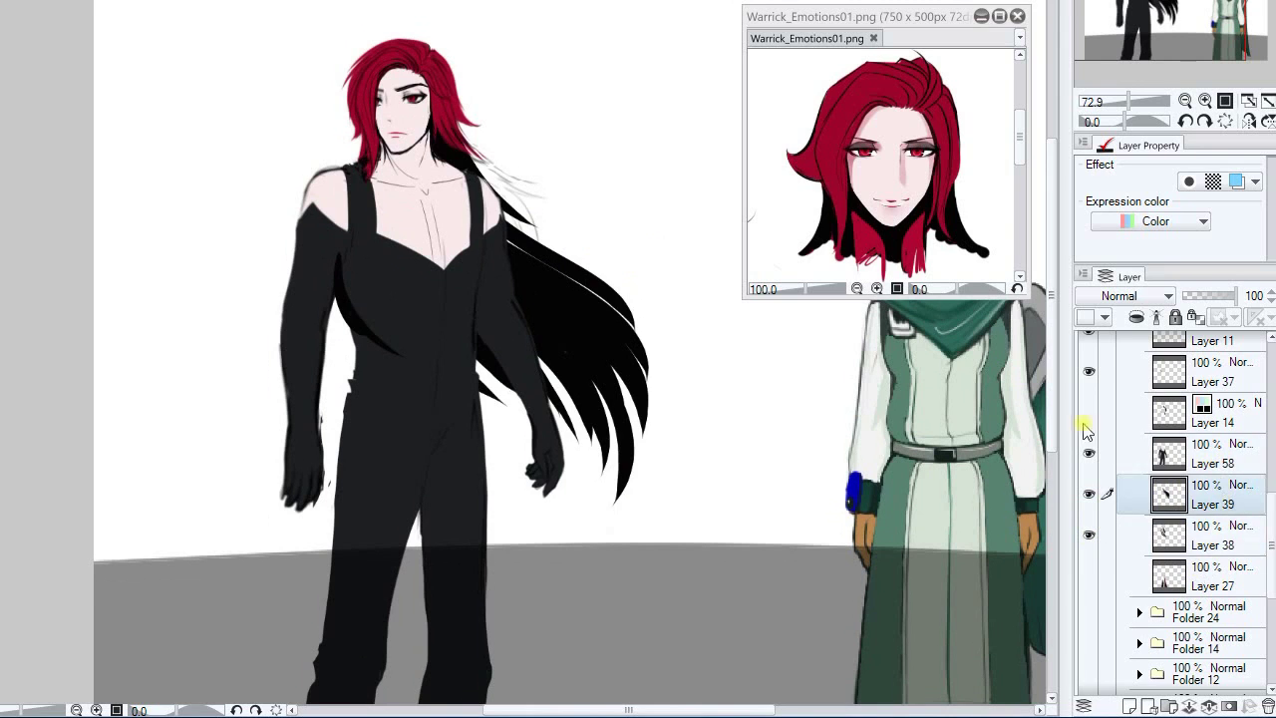
pyautogui.moveTo(628, 409); pyautogui.dragTo(609, 297)
pyautogui.moveTo(538, 241); pyautogui.dragTo(645, 470)
pyautogui.hotkey('ctrl', 'z')
pyautogui.hotkey('ctrl', 'z')
pyautogui.moveTo(601, 247); pyautogui.dragTo(646, 449)
pyautogui.hotkey('ctrl', 'z')
pyautogui.moveTo(601, 249); pyautogui.dragTo(636, 503)
pyautogui.hotkey('ctrl', 'z')
# - Add three new layers above Layer 39 for further back-hair strands, undoing the test stroke
pyautogui.click(1129, 705)
pyautogui.moveTo(622, 291)
pyautogui.mouseDown()
pyautogui.moveTo(614, 531)
pyautogui.moveTo(561, 548)
pyautogui.mouseUp()
pyautogui.hotkey('ctrl', 'z')
pyautogui.moveTo(667, 457)
pyautogui.mouseDown()
pyautogui.moveTo(601, 410)
pyautogui.moveTo(608, 429)
pyautogui.mouseUp()
pyautogui.click(1130, 705)
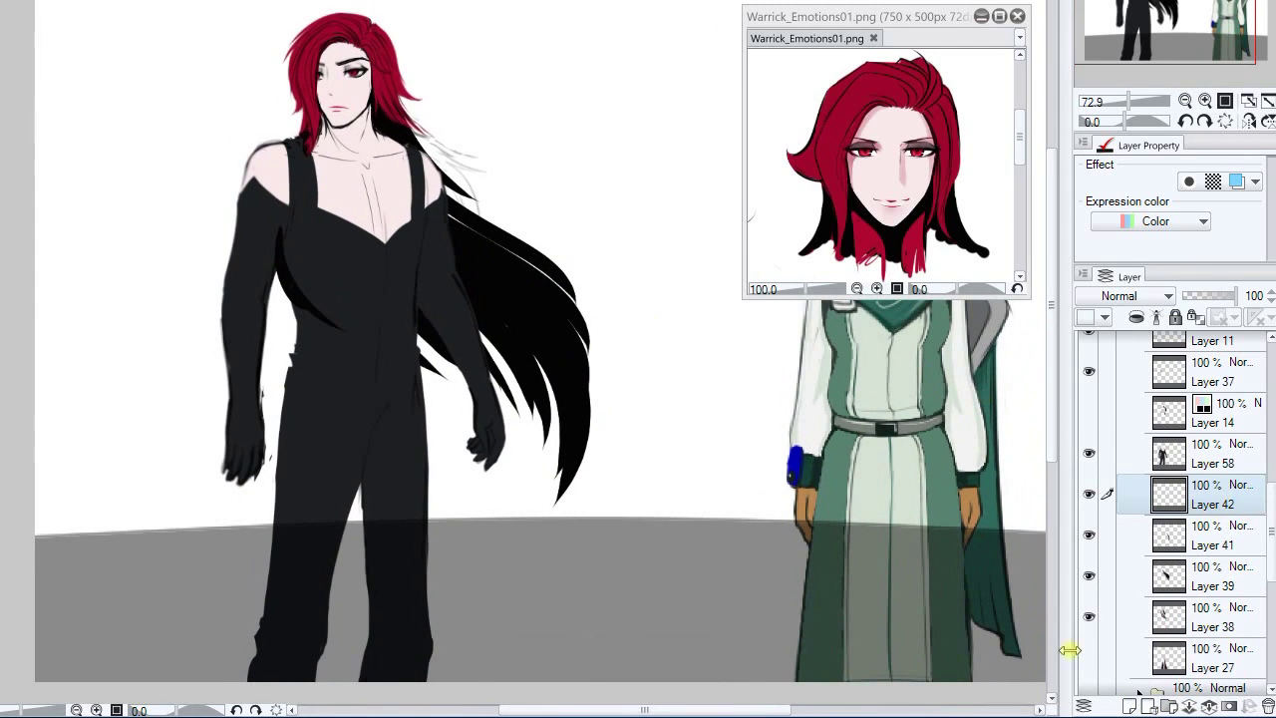
pyautogui.click(1129, 706)
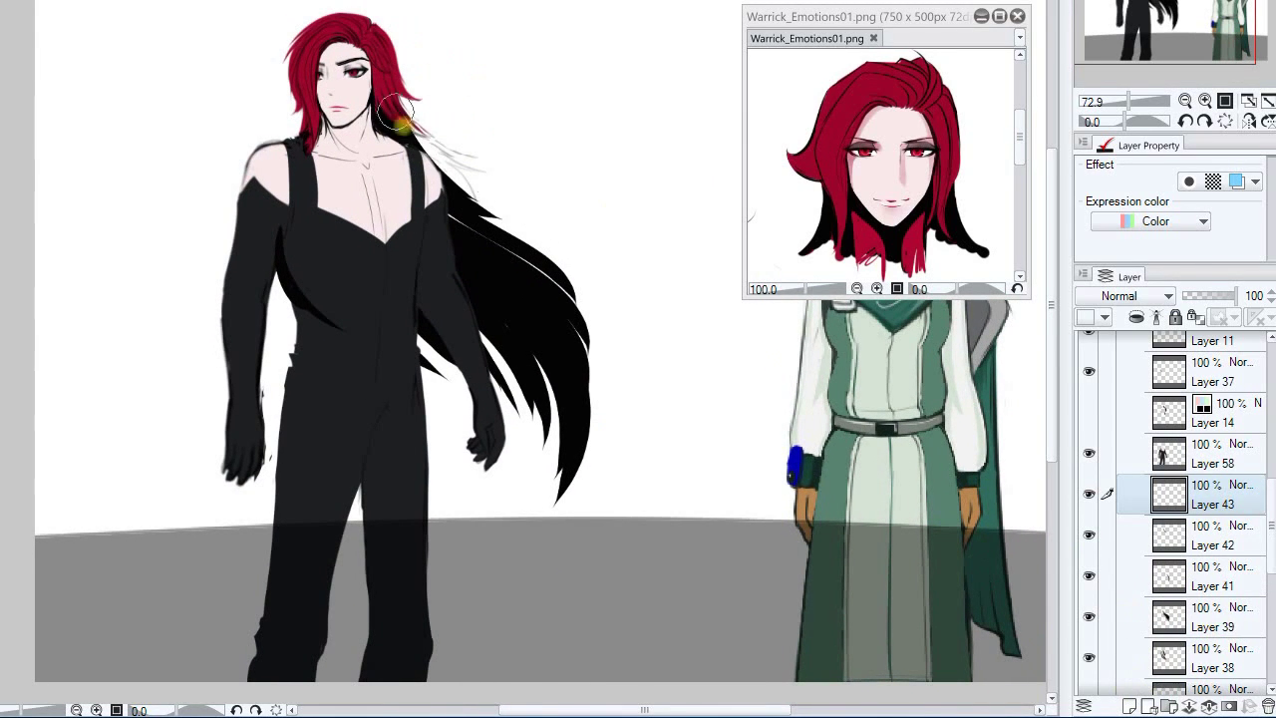
# - Try several versions of black strands running from the neck over the shoulder on Layer 43, removing each one
pyautogui.moveTo(395, 108); pyautogui.dragTo(394, 73)
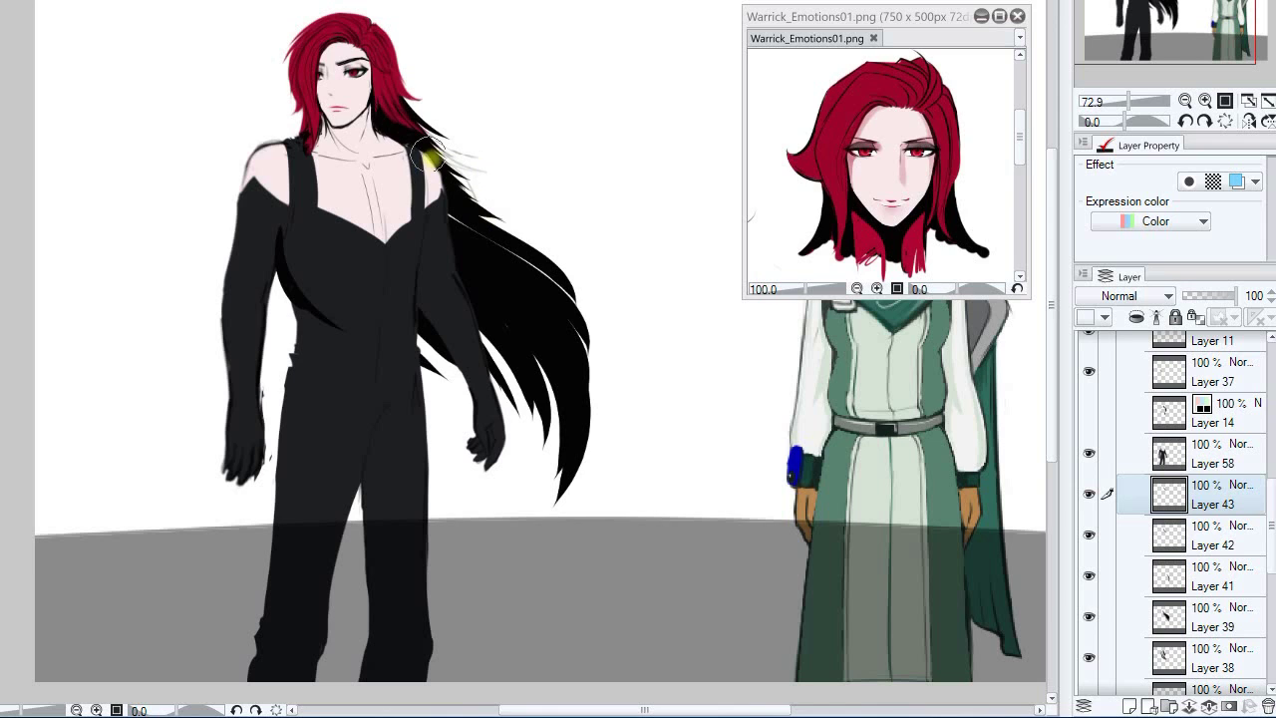
pyautogui.moveTo(451, 185); pyautogui.dragTo(612, 241)
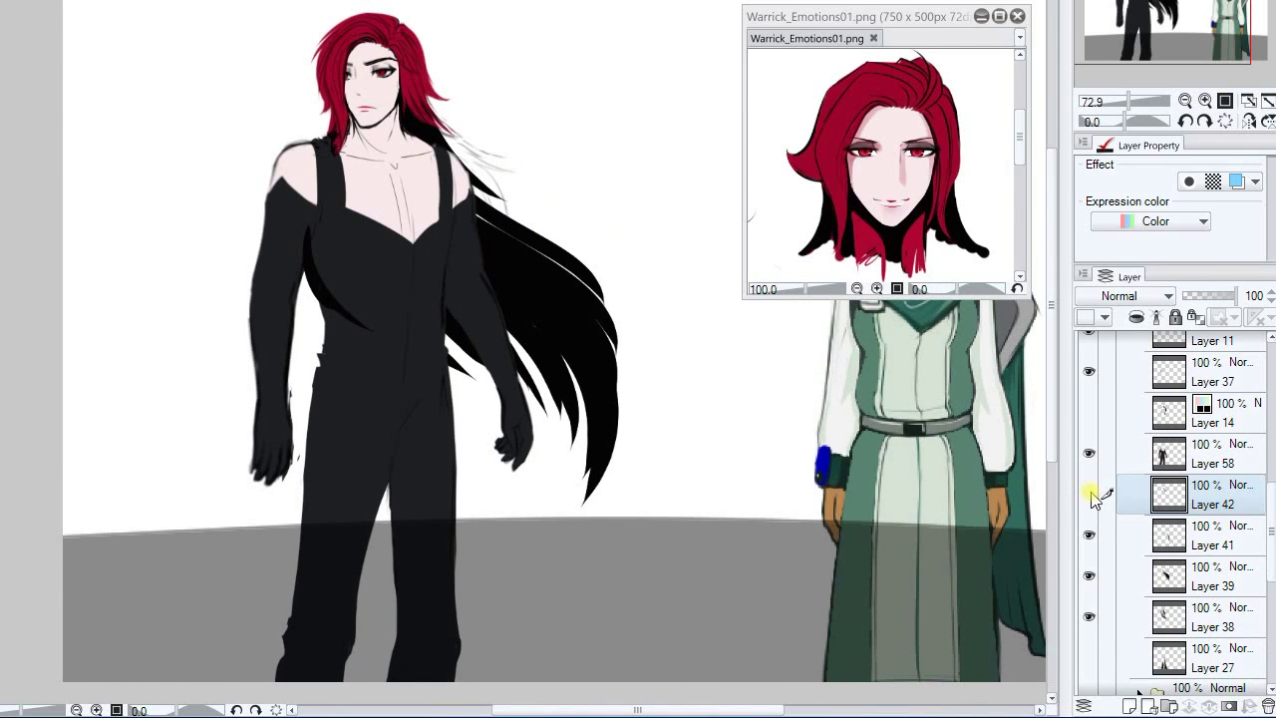
pyautogui.moveTo(456, 227); pyautogui.dragTo(483, 162)
pyautogui.hotkey('ctrl', 'z')
pyautogui.moveTo(428, 103)
pyautogui.mouseDown()
pyautogui.moveTo(506, 149)
pyautogui.moveTo(501, 177)
pyautogui.mouseUp()
pyautogui.hotkey('ctrl', 'z')
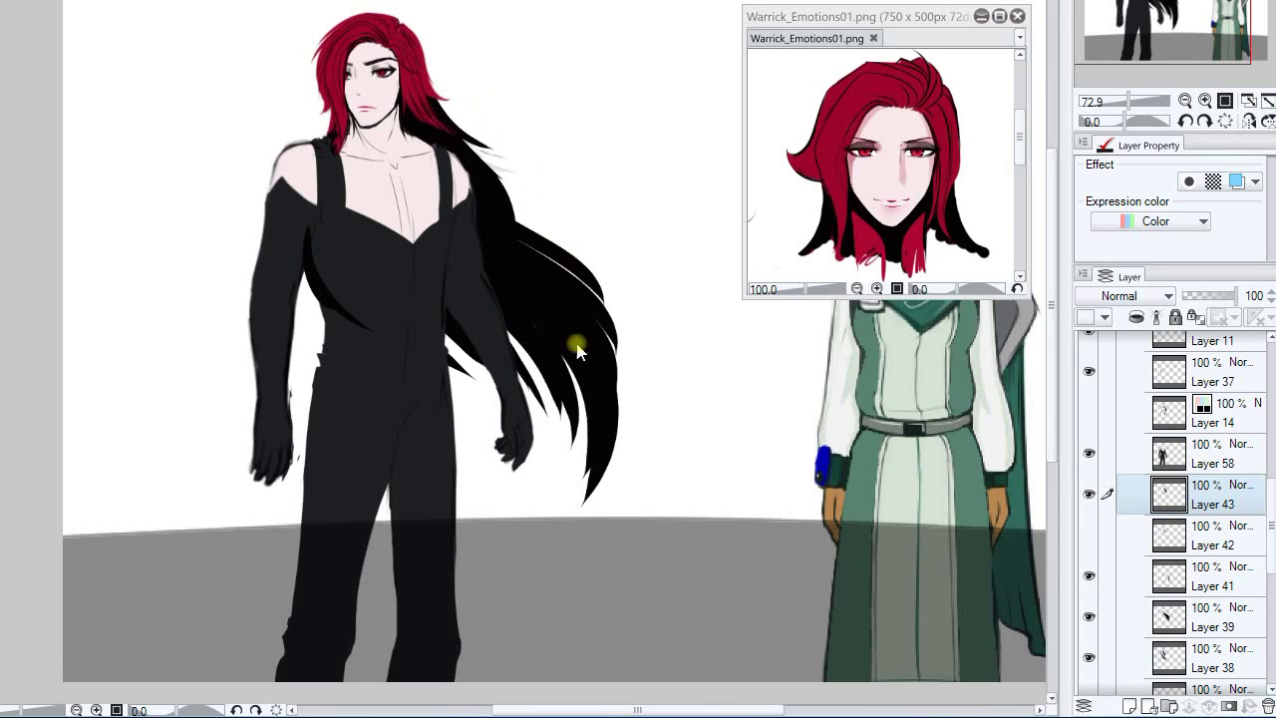
pyautogui.press('Delete')
pyautogui.click(1088, 535)
pyautogui.hotkey('ctrl', 'z')
pyautogui.moveTo(428, 104); pyautogui.dragTo(504, 170)
pyautogui.hotkey('ctrl', 'z')
# - Paint pointed black strands from behind the neck over the shoulder on Layer 43, and flip the canvas view horizontally
pyautogui.moveTo(434, 99); pyautogui.dragTo(511, 160)
pyautogui.moveTo(452, 147); pyautogui.dragTo(515, 194)
pyautogui.click(1249, 121)
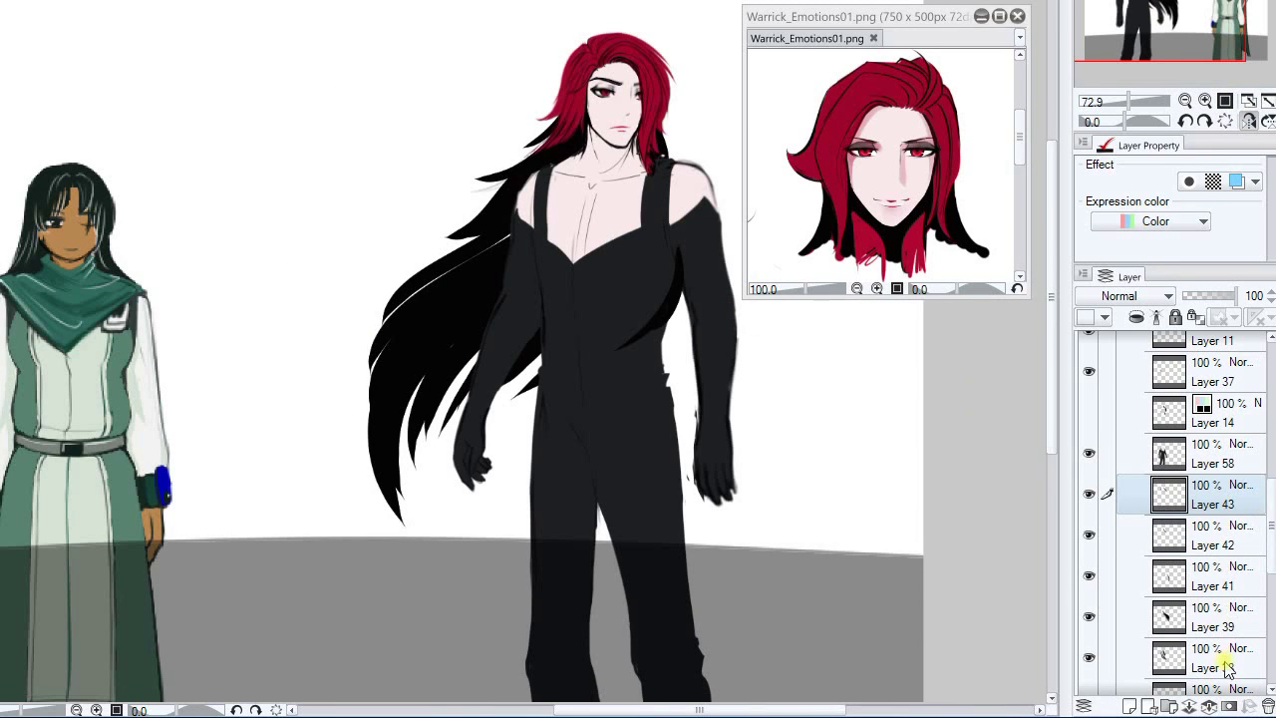
# - Create a layer folder below Layer 58 and move Layers 43, 42, 41, 39 and 38 into it
pyautogui.click(1169, 705)
pyautogui.click(1210, 528)
pyautogui.keyDown('shift'); pyautogui.click(1211, 607); pyautogui.keyUp('shift')
pyautogui.moveTo(1208, 605); pyautogui.dragTo(1199, 490)
pyautogui.click(1087, 515)
pyautogui.click(1088, 515)
pyautogui.click(1211, 559)
pyautogui.keyDown('shift'); pyautogui.click(1221, 518); pyautogui.keyUp('shift')
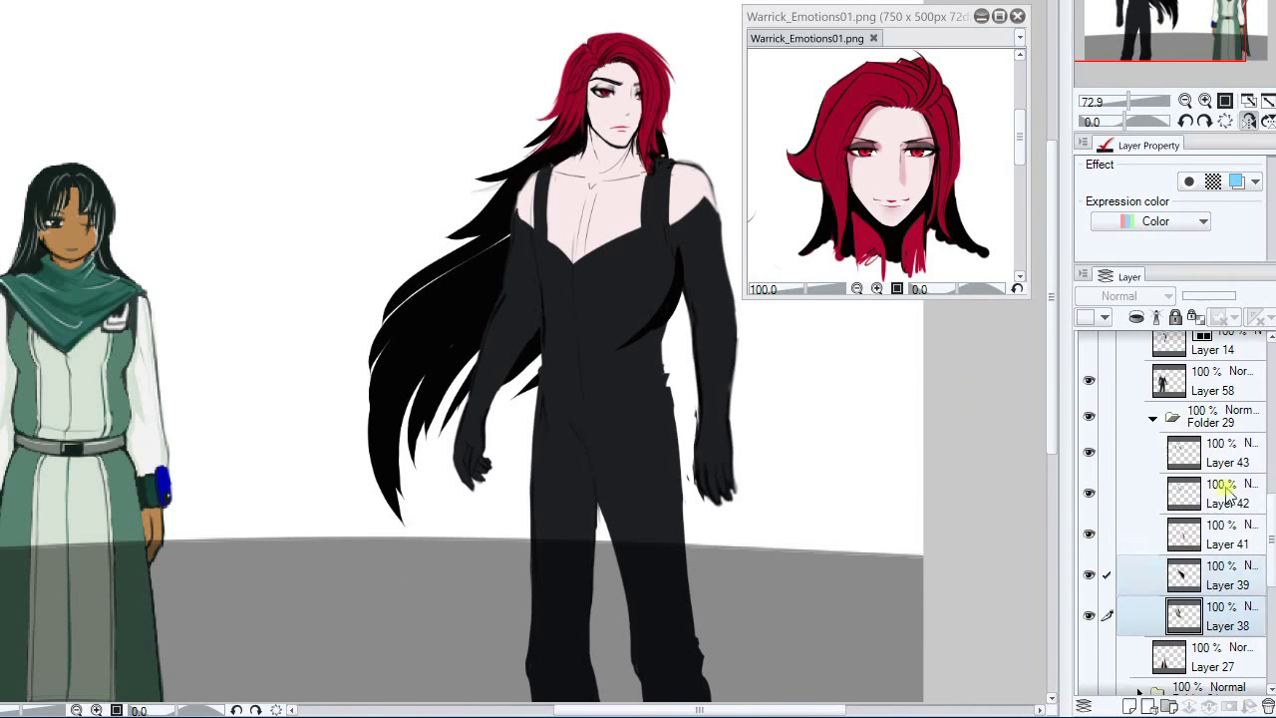
pyautogui.click(1152, 418)
pyautogui.click(1152, 417)
# - Select the upper back-hair strands on Layer 43, reposition them slightly with Transform, and clear the selection
pyautogui.click(1219, 465)
pyautogui.click(1089, 452)
pyautogui.click(1088, 452)
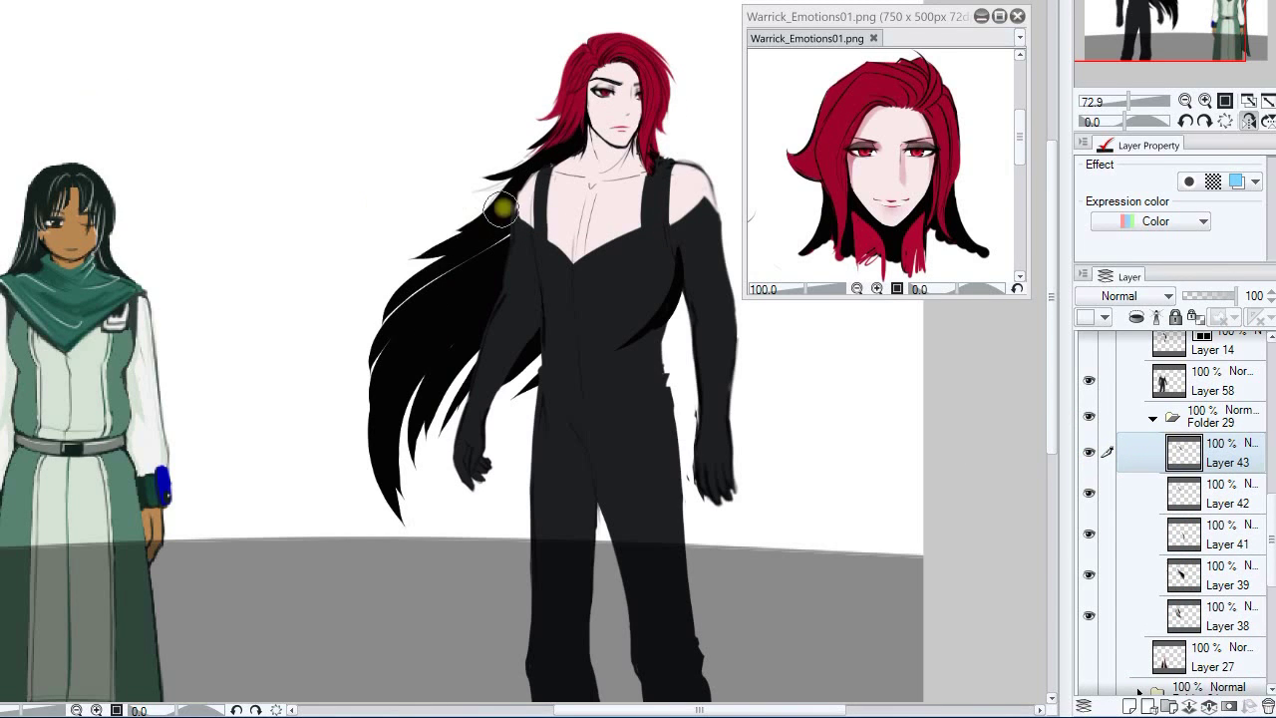
pyautogui.moveTo(409, 149); pyautogui.dragTo(424, 145)
pyautogui.hotkey('ctrl', 't')
pyautogui.moveTo(572, 225); pyautogui.dragTo(578, 232)
pyautogui.press('Return')
pyautogui.hotkey('ctrl', 'd')
# - Touch up the stray marks around the shoulder strap and body outline on Layers 11 and 58
pyautogui.click(1152, 417)
pyautogui.moveTo(1270, 544); pyautogui.dragTo(1271, 474)
pyautogui.click(1221, 464)
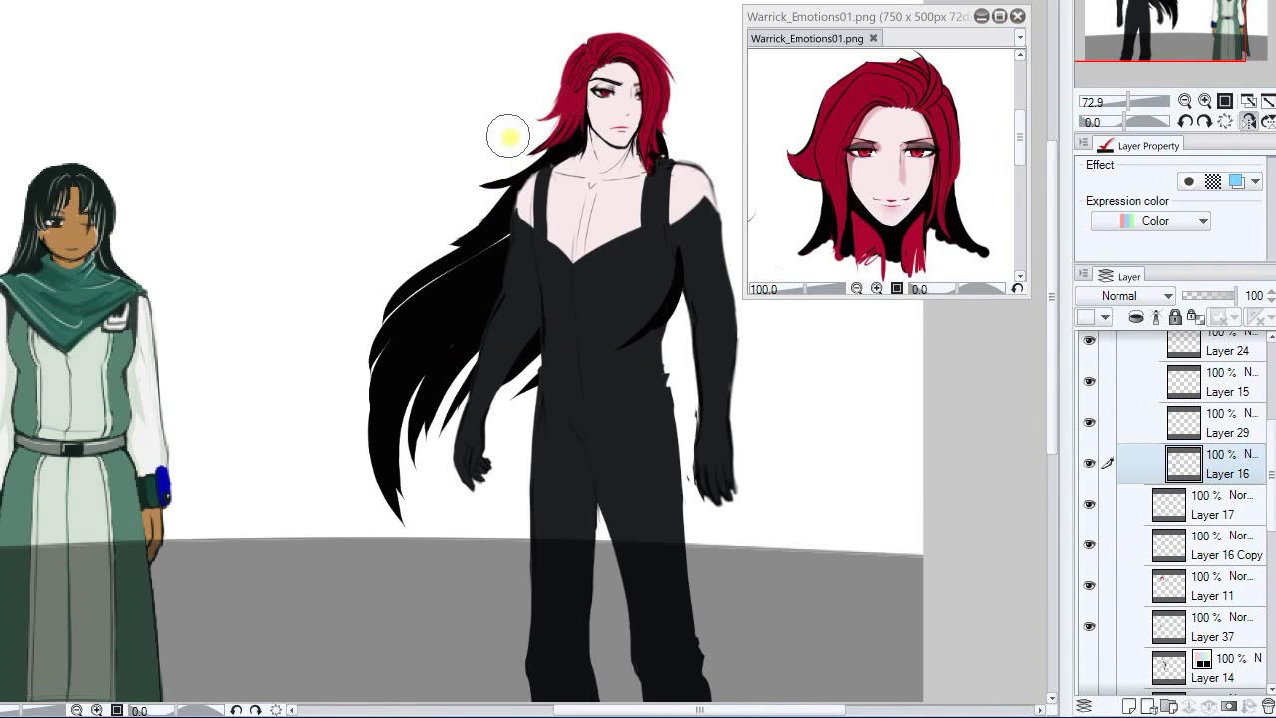
pyautogui.click(1224, 601)
pyautogui.moveTo(655, 182)
pyautogui.mouseDown()
pyautogui.moveTo(808, 356)
pyautogui.moveTo(640, 131)
pyautogui.mouseUp()
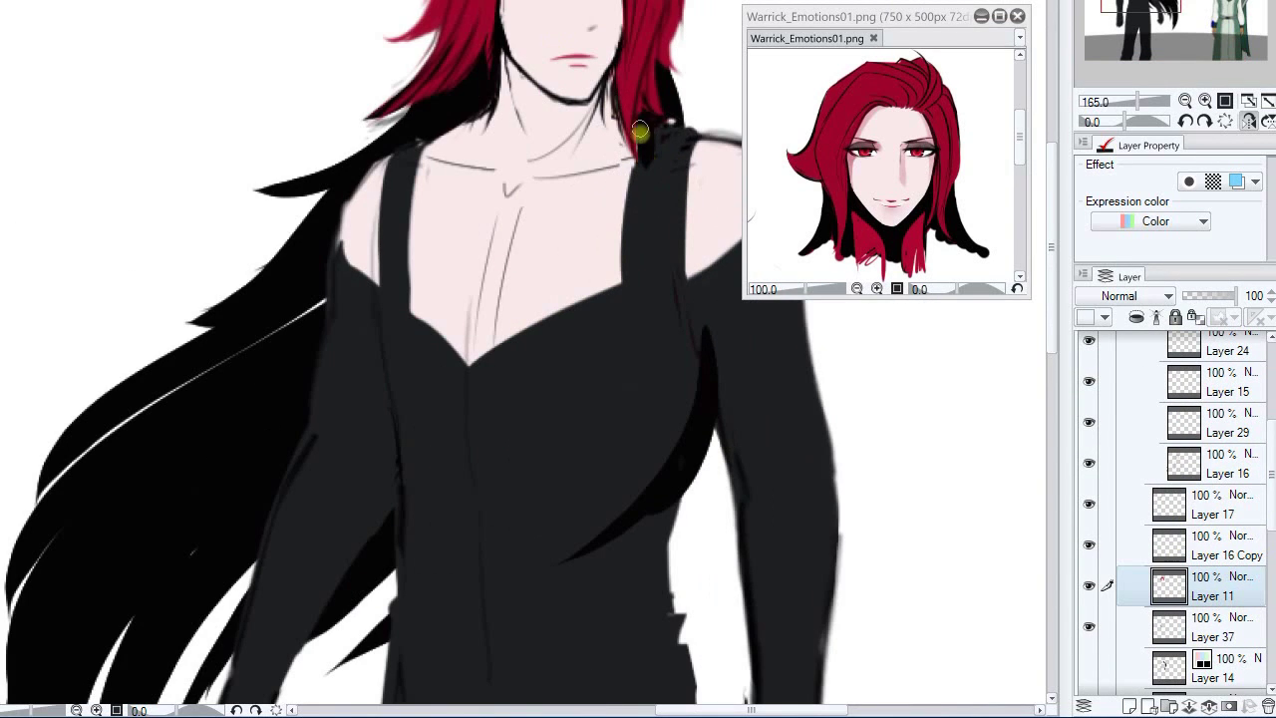
pyautogui.scroll(-7, 662, 248)
pyautogui.scroll(-3, 1242, 586)
pyautogui.click(1224, 479)
pyautogui.scroll(9, 654, 212)
pyautogui.moveTo(656, 174); pyautogui.dragTo(678, 152)
pyautogui.scroll(-4, 677, 151)
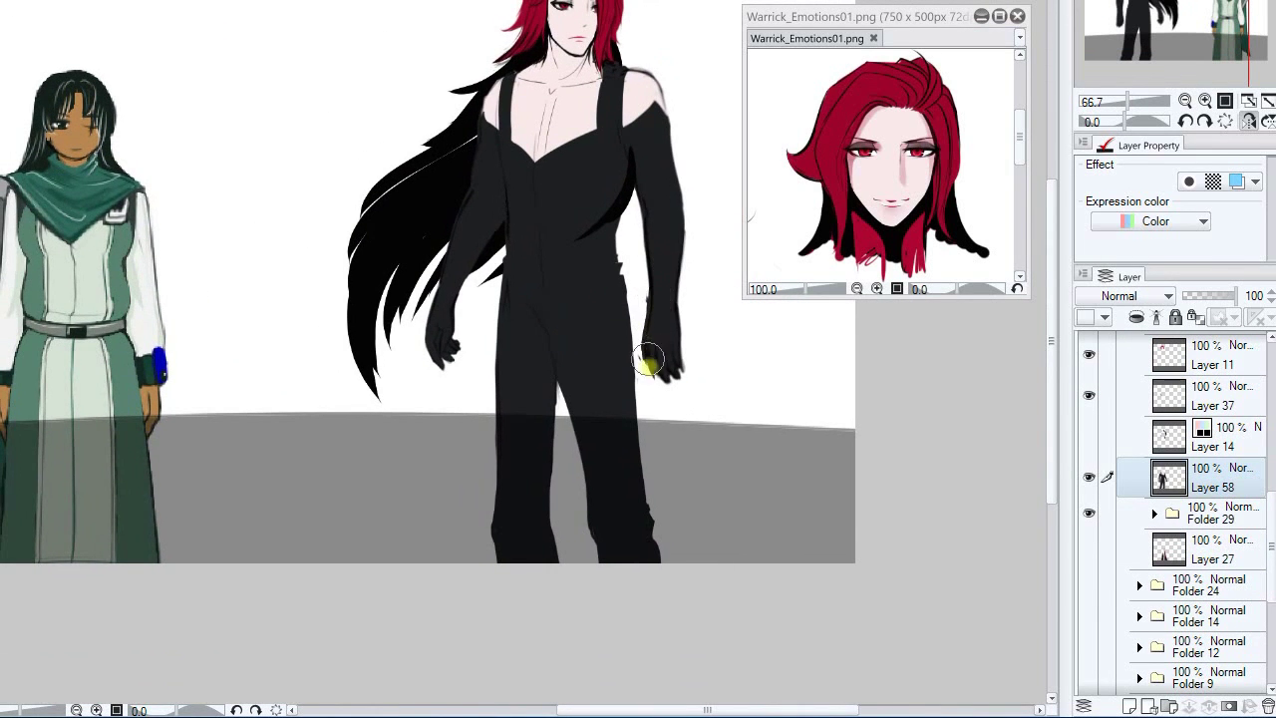
pyautogui.moveTo(534, 344); pyautogui.dragTo(538, 410)
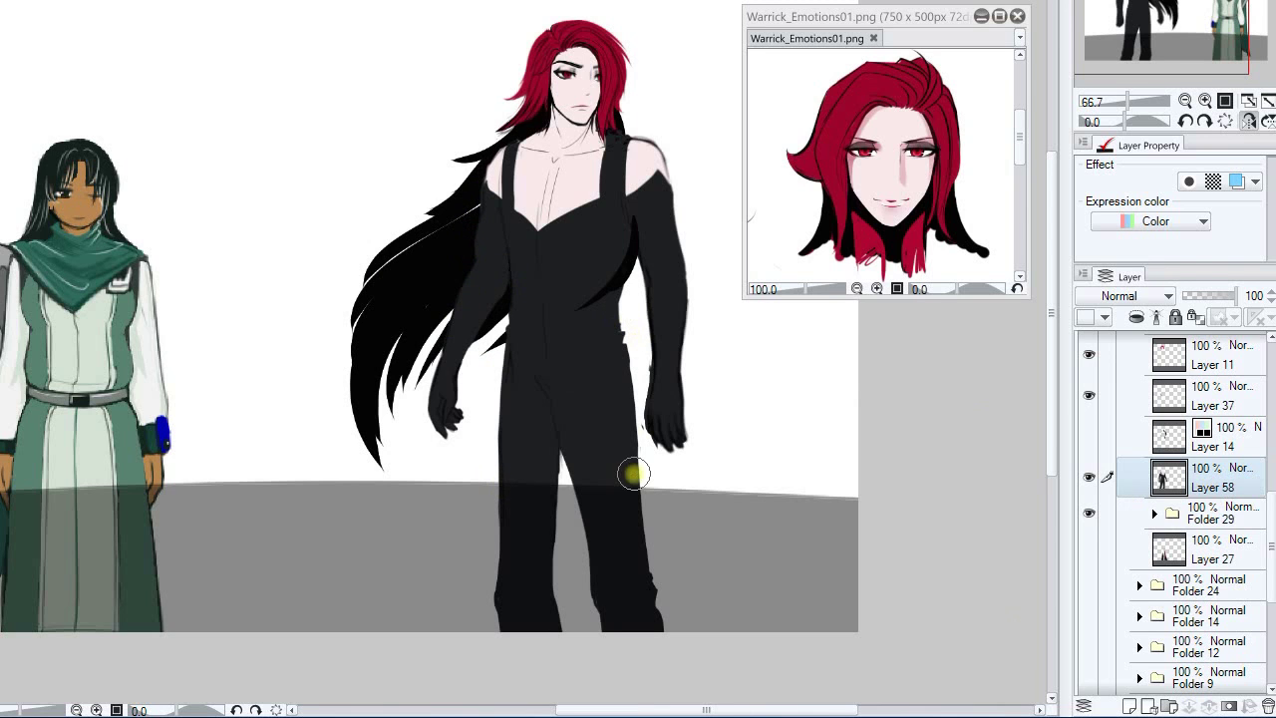
# - Hide Folder 19 and show and expand Folder 19 Copy 2 with the next Warrick pose
pyautogui.scroll(5, 1259, 444)
pyautogui.click(1139, 382)
pyautogui.click(1089, 382)
pyautogui.click(1088, 351)
pyautogui.click(1137, 351)
# - Turn on the layer colour effect for the back hair on Layer 14 Copy, with layer and sub colours black
pyautogui.click(1186, 539)
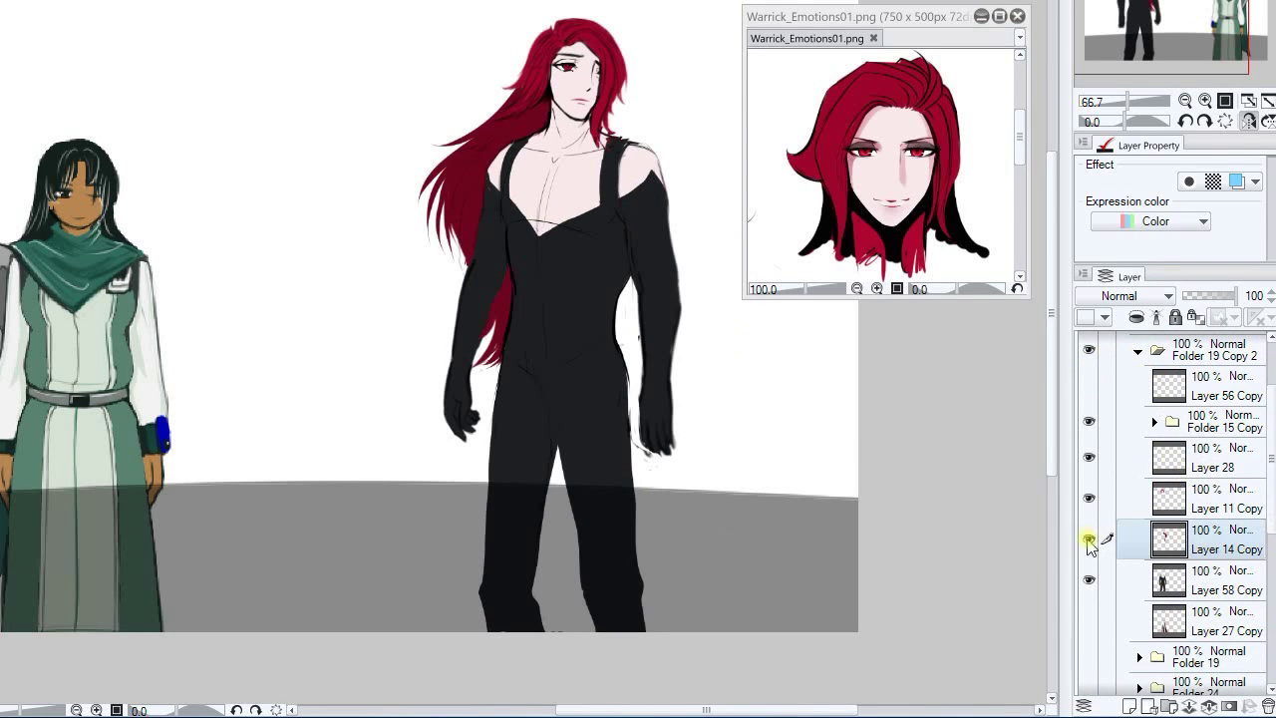
pyautogui.click(1236, 181)
pyautogui.click(1253, 204)
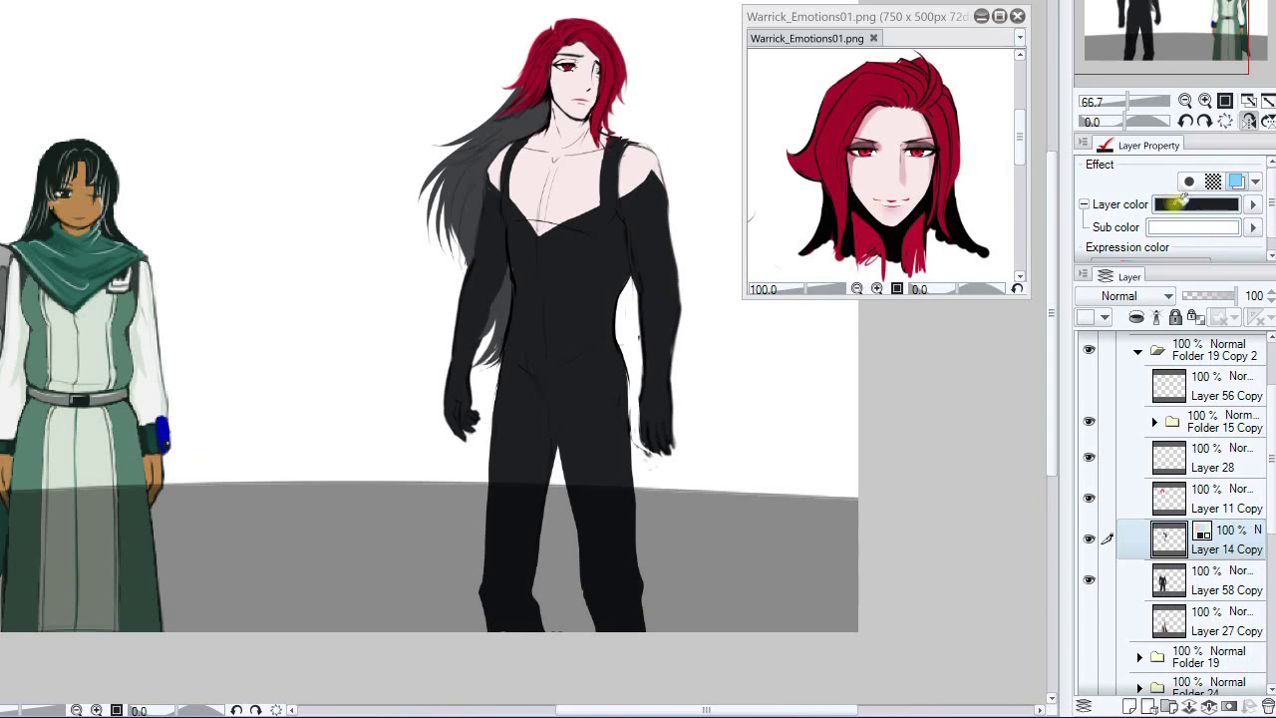
pyautogui.click(1253, 227)
# - Create a layer folder for the back hair, put Layer 14 Copy in it, and place it below Layer 58 Copy
pyautogui.click(1168, 706)
pyautogui.moveTo(1228, 572); pyautogui.dragTo(1225, 538)
pyautogui.click(1155, 535)
pyautogui.moveTo(1223, 538); pyautogui.dragTo(1225, 592)
# - Clean up the hair edge, neck and shoulder-strap lines on Layer 11 Copy and Layer 58 Copy
pyautogui.click(1224, 541)
pyautogui.scroll(1, 558, 88)
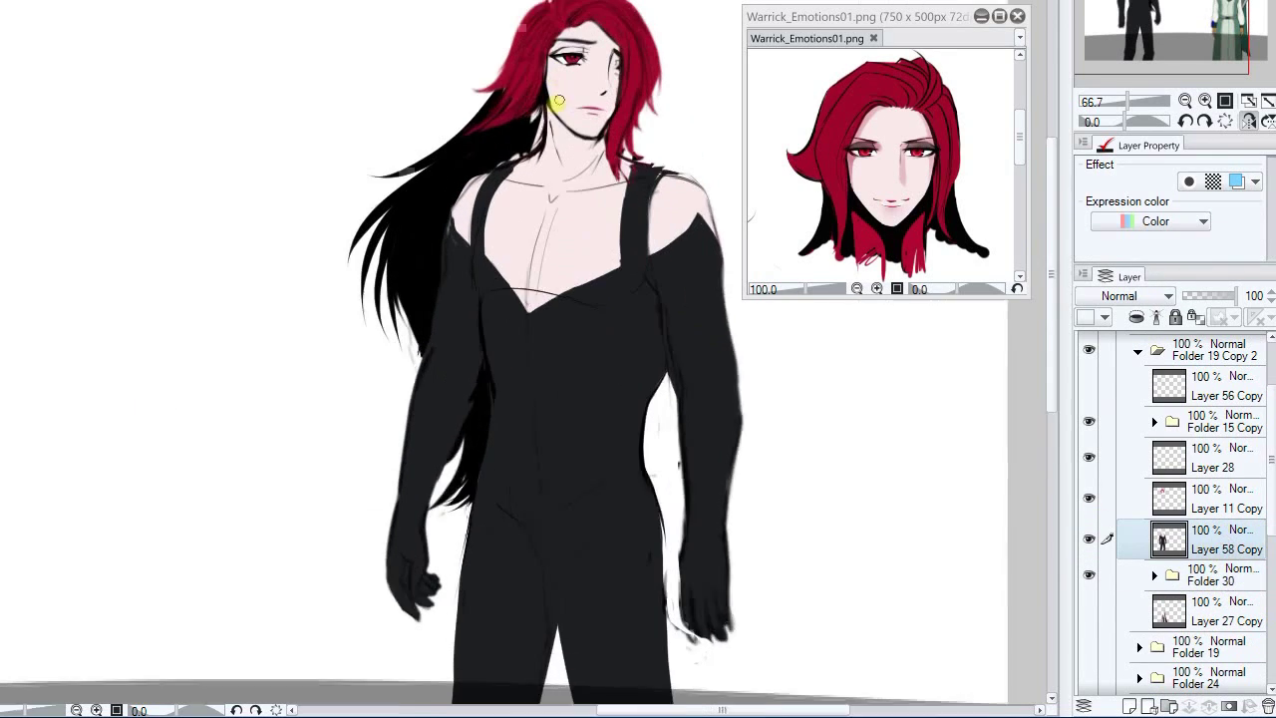
pyautogui.scroll(1, 558, 101)
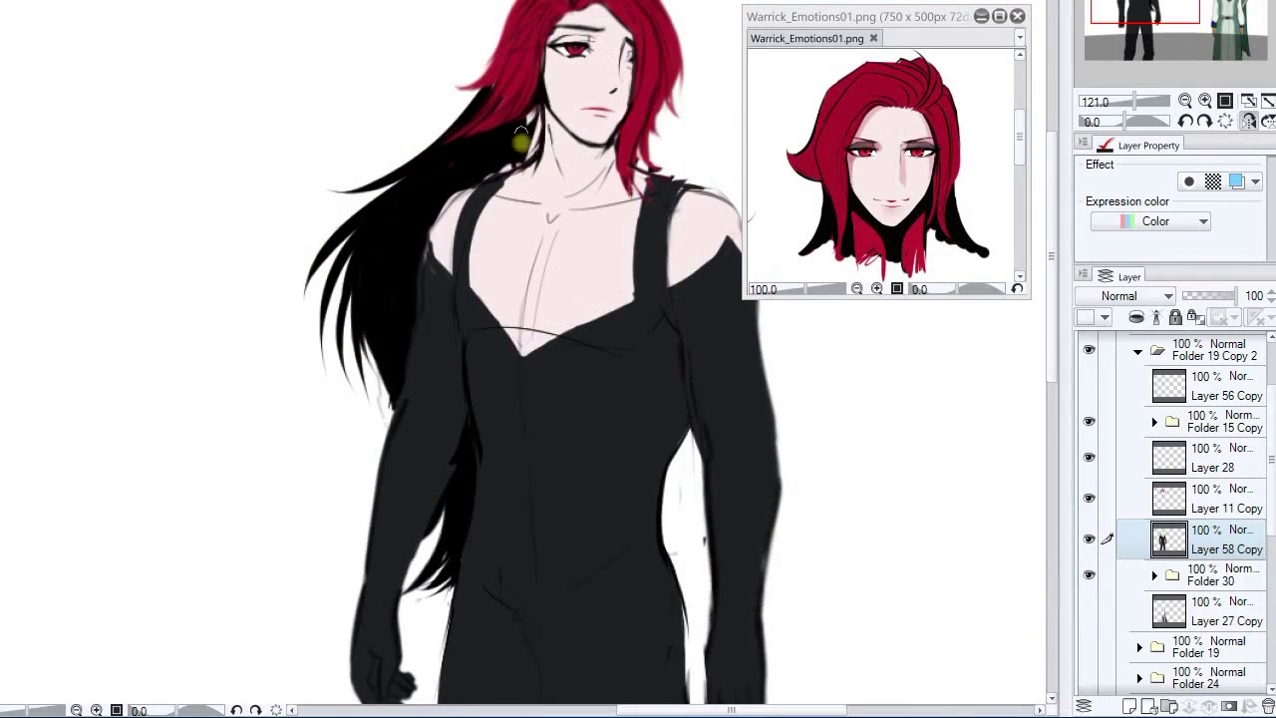
pyautogui.moveTo(695, 159)
pyautogui.mouseDown()
pyautogui.moveTo(593, 81)
pyautogui.moveTo(630, 181)
pyautogui.mouseUp()
pyautogui.click(1224, 499)
pyautogui.moveTo(454, 147)
pyautogui.mouseDown()
pyautogui.moveTo(425, 37)
pyautogui.moveTo(455, 105)
pyautogui.mouseUp()
pyautogui.moveTo(447, 179); pyautogui.dragTo(426, 139)
pyautogui.click(1224, 539)
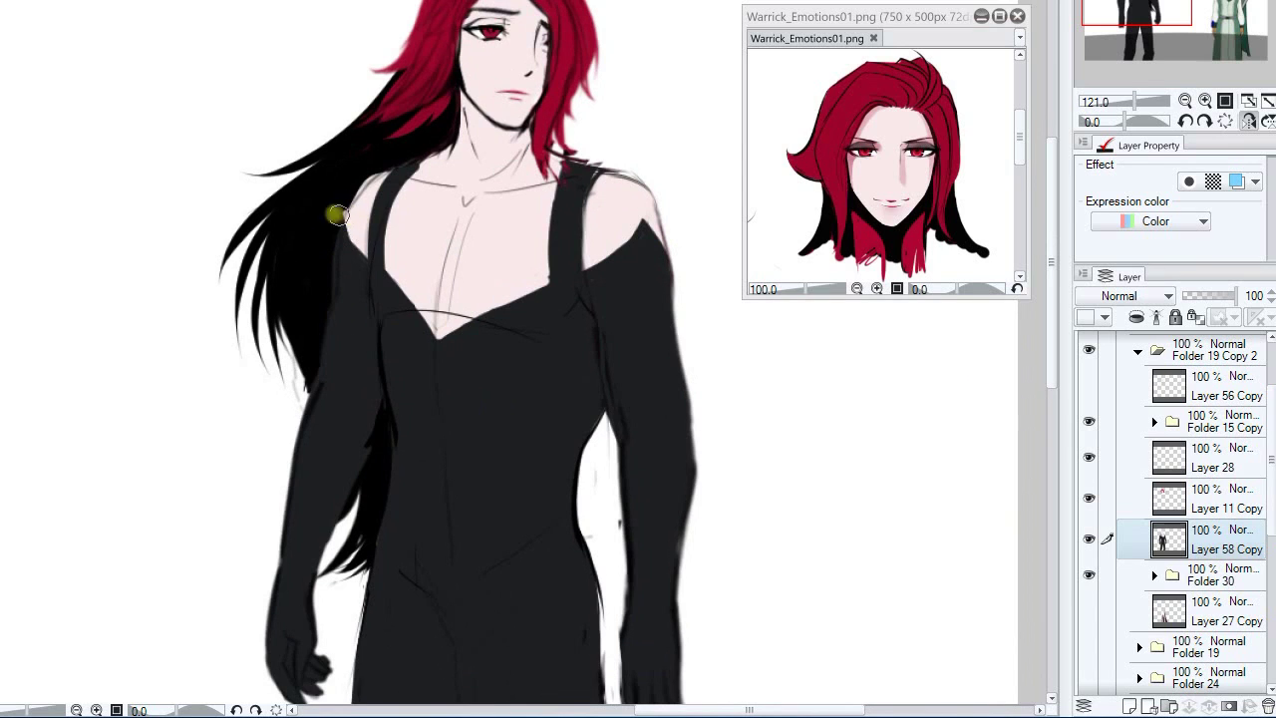
pyautogui.moveTo(400, 307); pyautogui.dragTo(392, 319)
pyautogui.moveTo(400, 184); pyautogui.dragTo(382, 303)
pyautogui.moveTo(543, 181)
pyautogui.mouseDown()
pyautogui.moveTo(524, 269)
pyautogui.moveTo(517, 263)
pyautogui.mouseUp()
# - Erase the ragged black marks above the shoulder beside the front hair on Layer 11 Copy
pyautogui.click(1155, 423)
pyautogui.click(1225, 662)
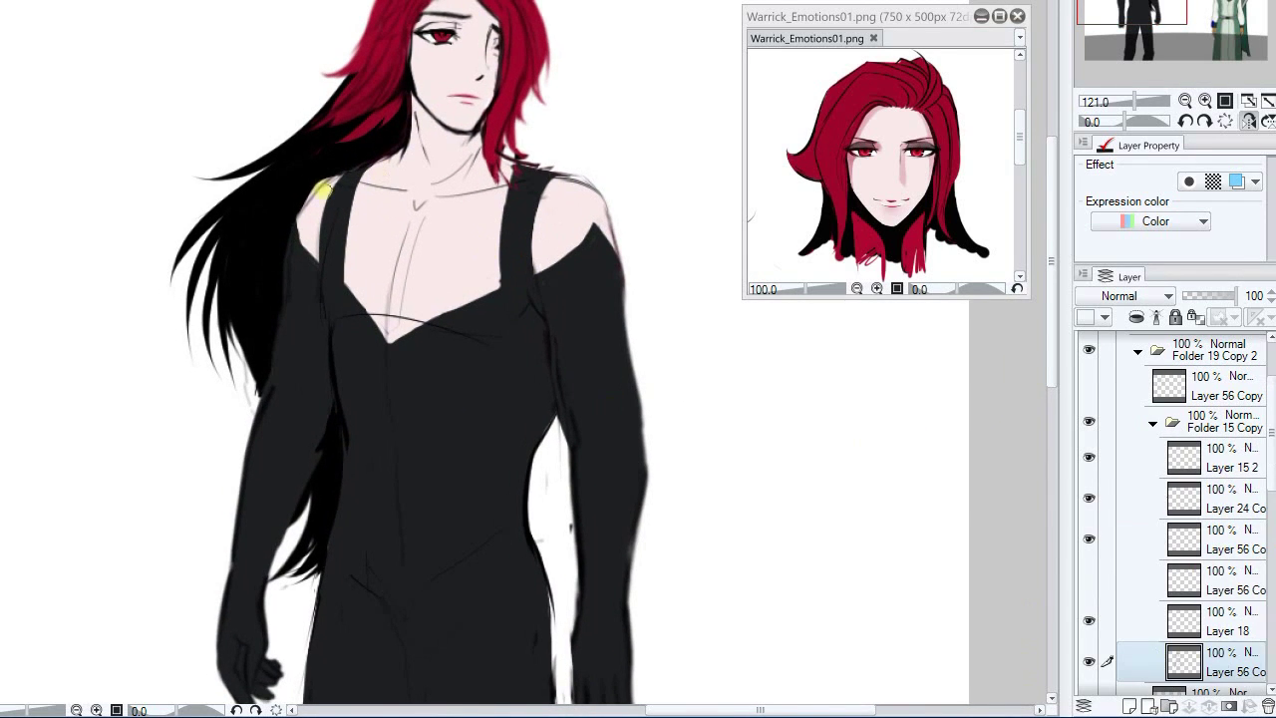
pyautogui.moveTo(1269, 476); pyautogui.dragTo(1269, 552)
pyautogui.click(1224, 548)
pyautogui.click(1212, 508)
pyautogui.moveTo(520, 158); pyautogui.dragTo(577, 172)
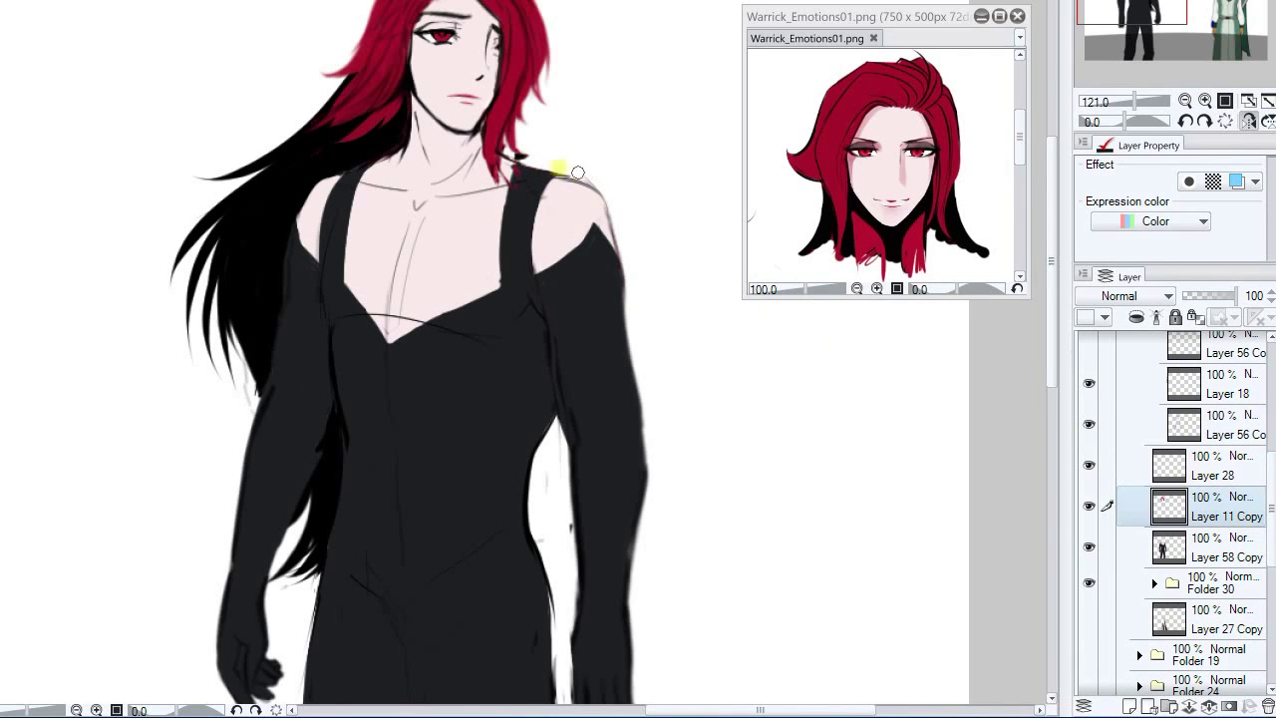
pyautogui.scroll(-5, 494, 271)
# - Toggle the visibility of layers in Folder 15 Copy and of Folder 19 Copy 2 to check what each contains
pyautogui.moveTo(668, 392); pyautogui.dragTo(690, 349)
pyautogui.scroll(3, 1133, 538)
pyautogui.click(1136, 494)
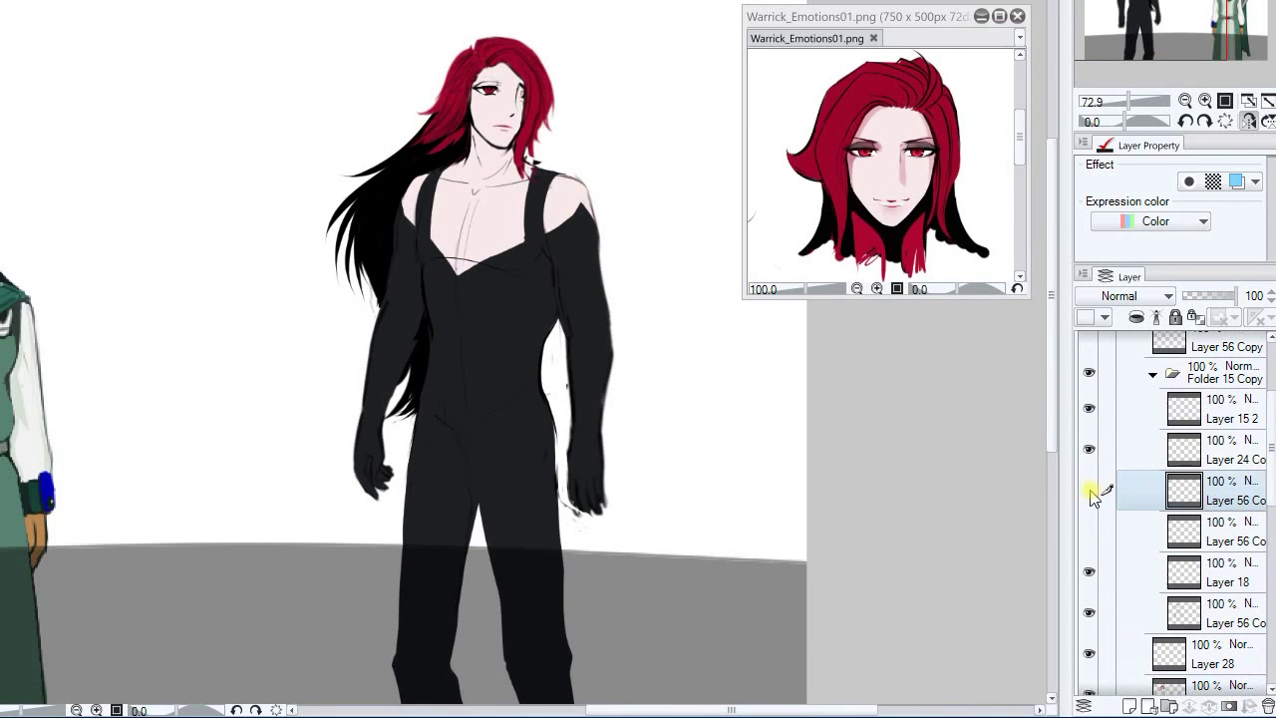
pyautogui.click(1089, 612)
pyautogui.click(1088, 612)
pyautogui.scroll(2, 1090, 558)
pyautogui.click(1088, 429)
pyautogui.click(1089, 429)
pyautogui.click(1139, 393)
pyautogui.click(1086, 393)
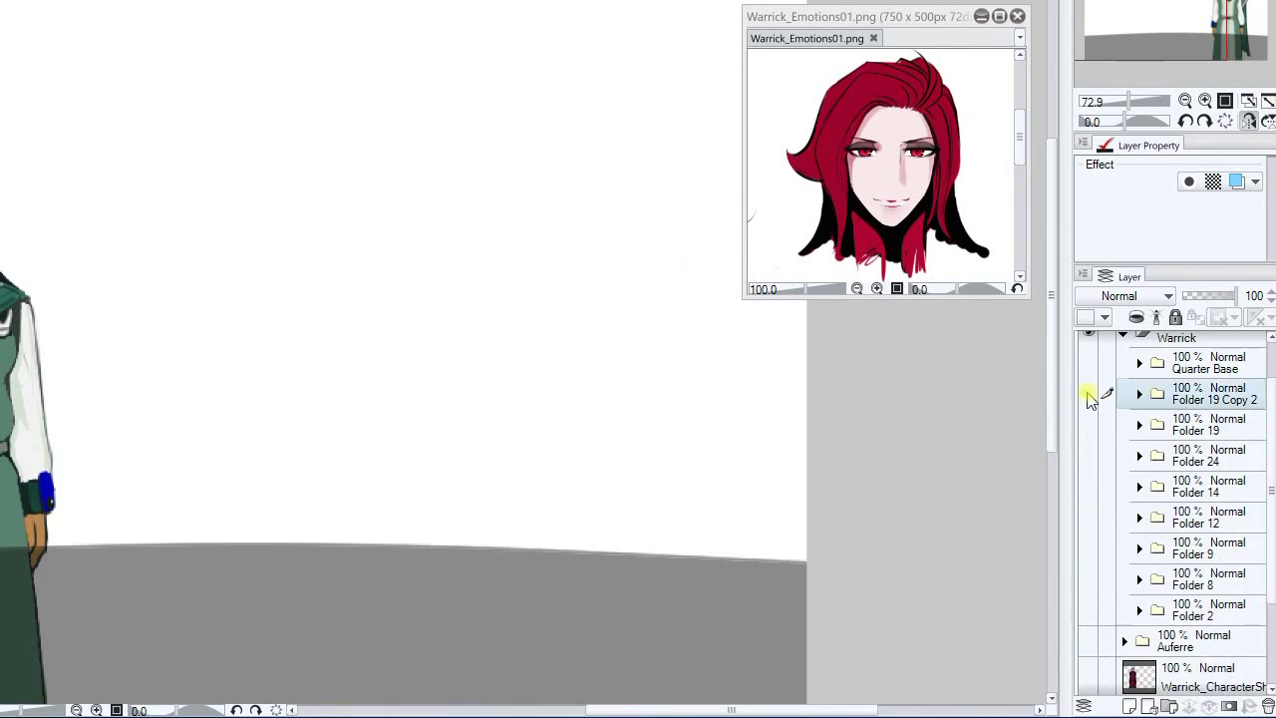
pyautogui.click(1086, 392)
# - Add a layer above Layer 14 Copy in Folder 30 and paint curved black strands along the back hair
pyautogui.click(1209, 457)
pyautogui.click(1153, 568)
pyautogui.click(1176, 616)
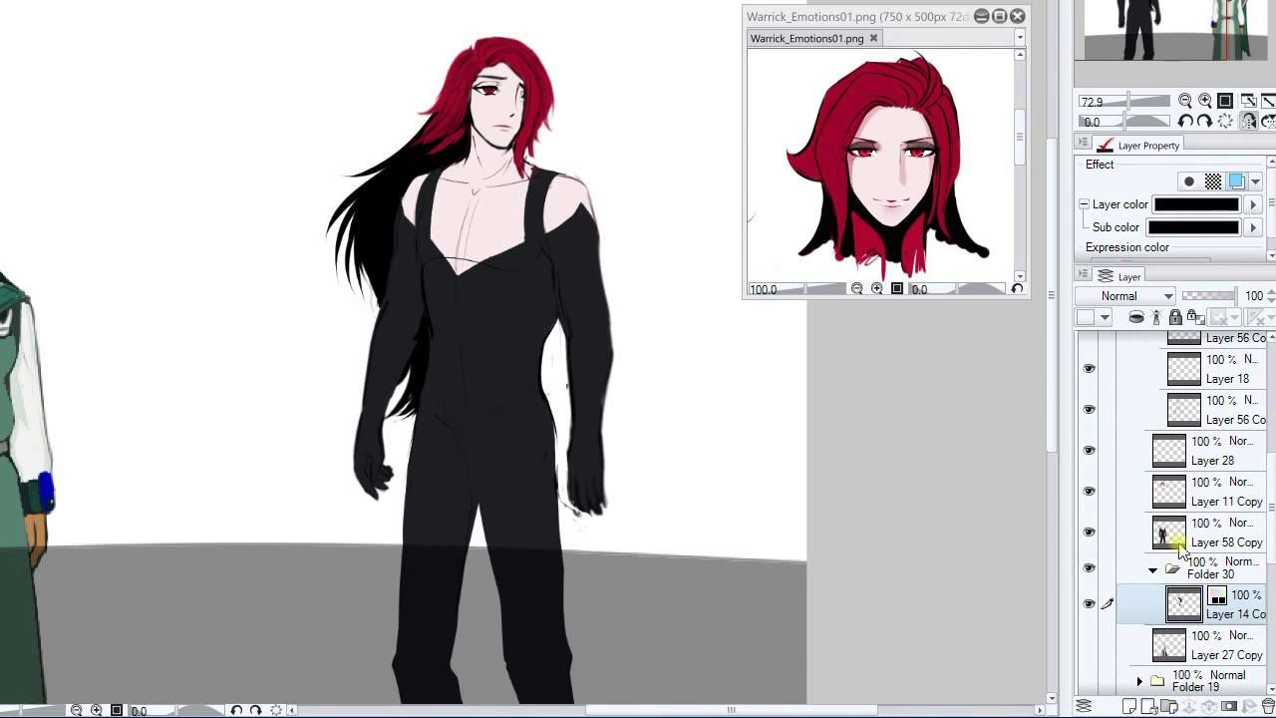
pyautogui.click(1129, 705)
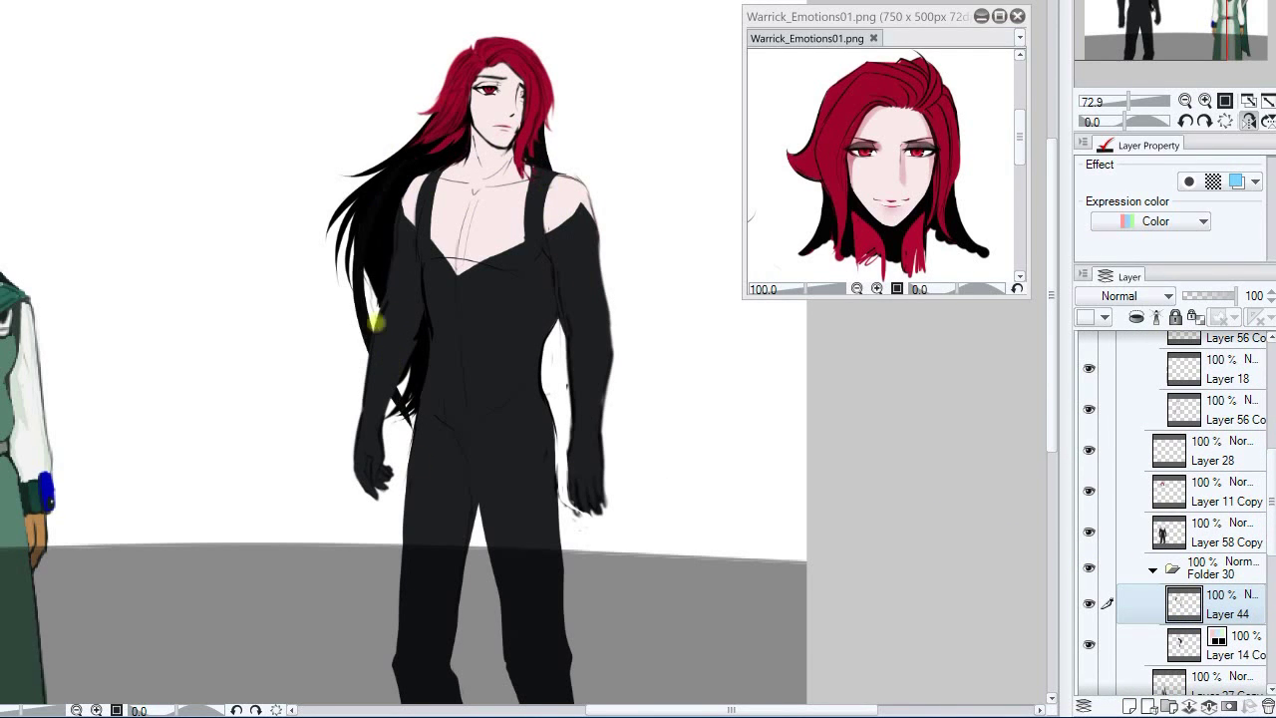
# - Transform the back hair on Layer 14 Copy so it extends lower and farther out behind the arm
pyautogui.keyDown('ctrl'); pyautogui.keyDown('shift'); pyautogui.click(377, 321); pyautogui.keyUp('shift'); pyautogui.keyUp('ctrl')
pyautogui.hotkey('ctrl', 't')
pyautogui.moveTo(550, 342); pyautogui.dragTo(539, 375)
pyautogui.press('Return')
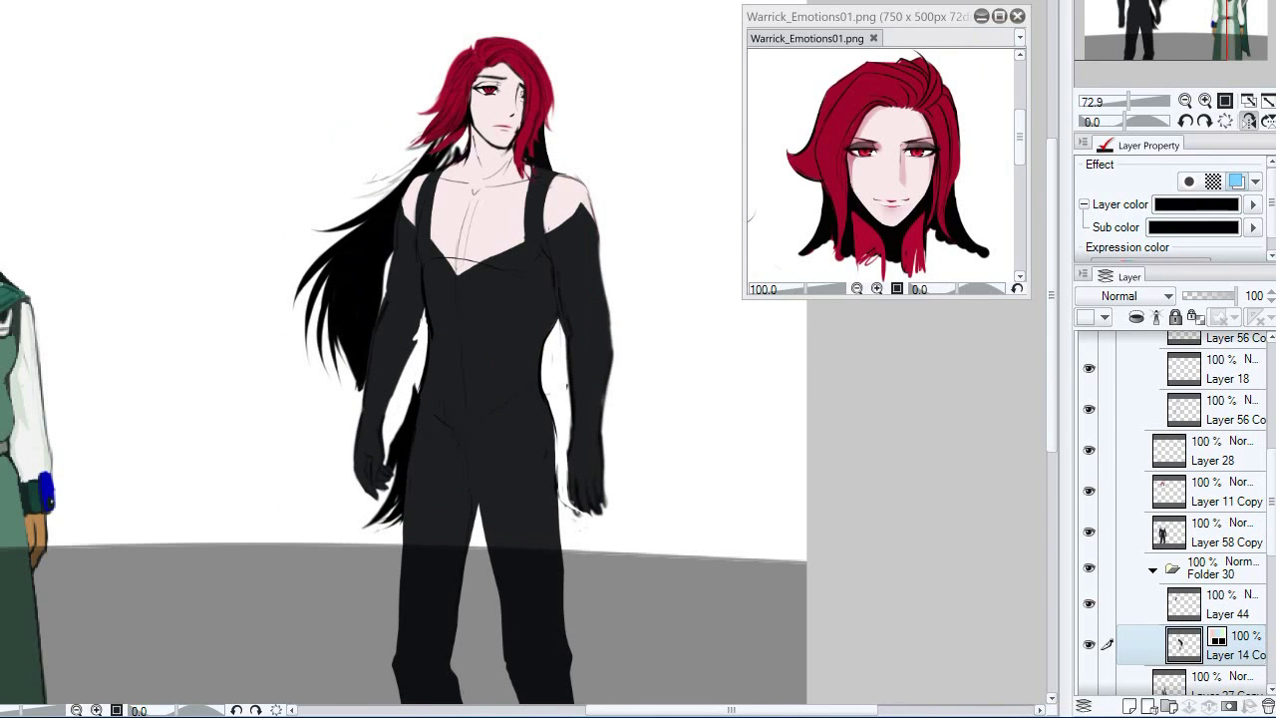
# - Fill the gap between torso and arm with black hair and refine the upper strands on Layer 14 Copy
pyautogui.moveTo(412, 249); pyautogui.dragTo(431, 429)
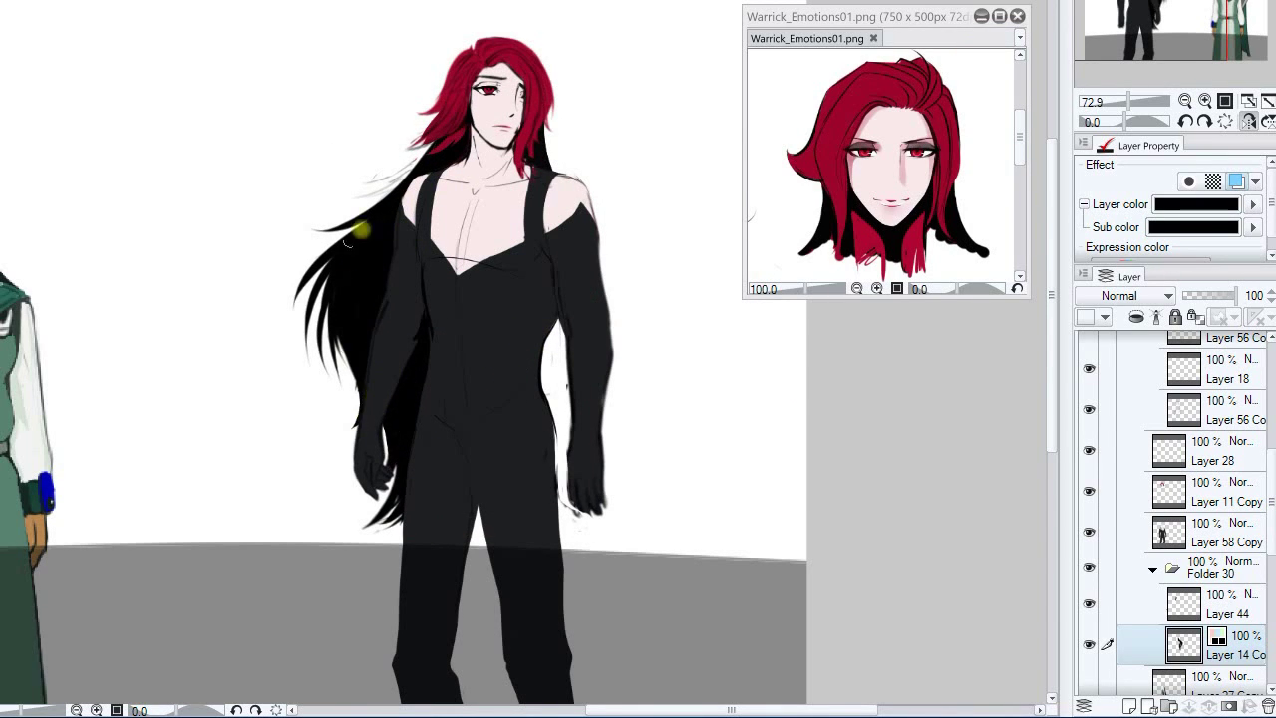
pyautogui.moveTo(424, 151); pyautogui.dragTo(335, 212)
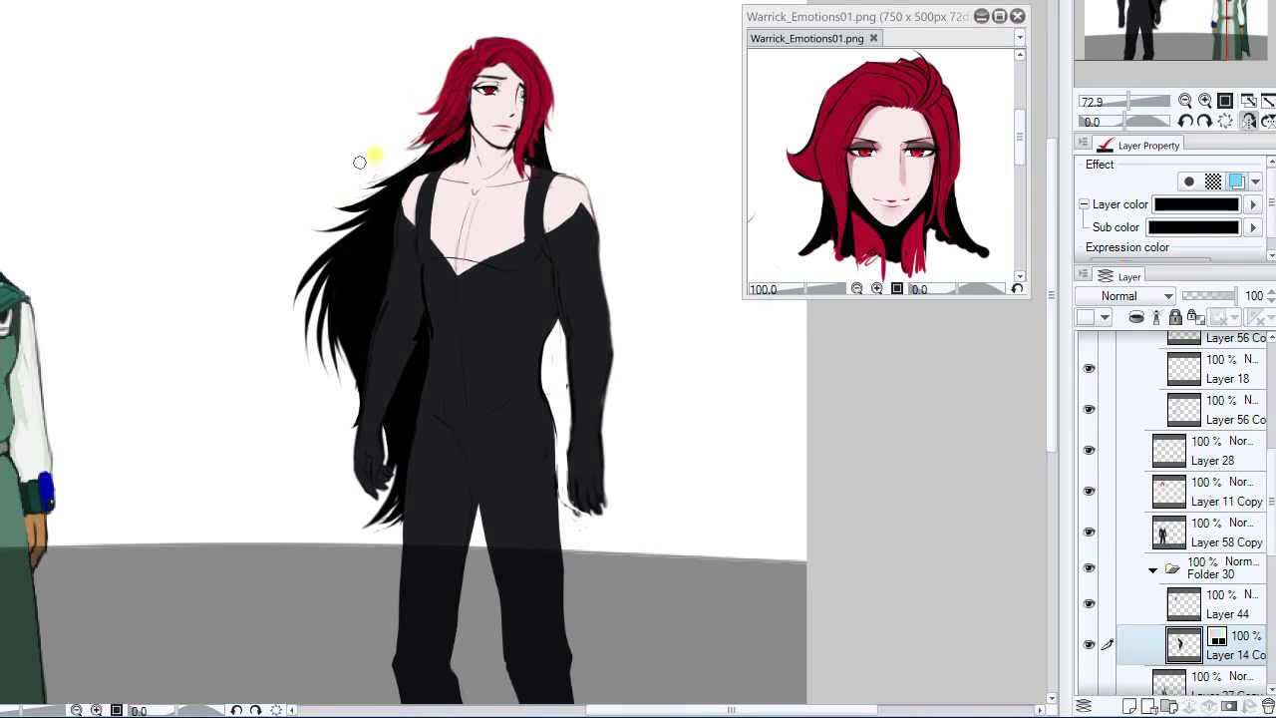
pyautogui.click(1152, 570)
pyautogui.click(1196, 533)
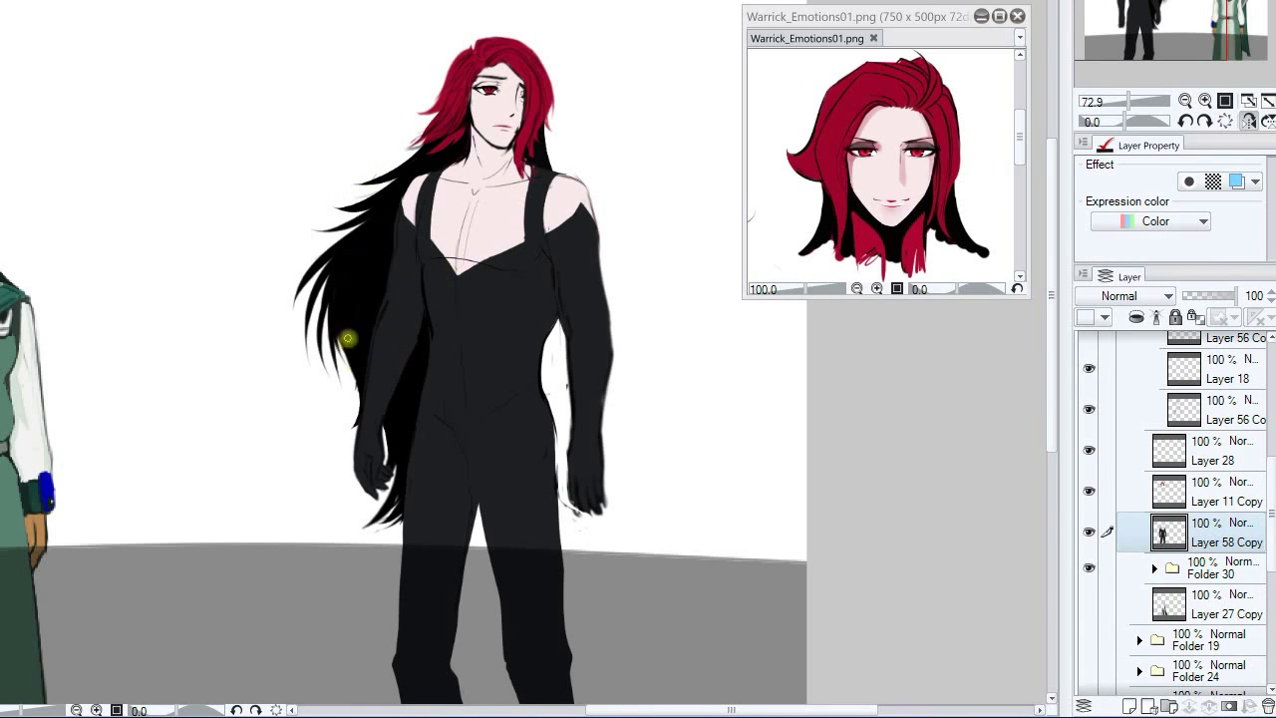
# - Flip the canvas view back and forth and toggle Layer 44 and Folder 19 Copy 2 to review the pose
pyautogui.click(1248, 122)
pyautogui.click(1248, 121)
pyautogui.click(1154, 568)
pyautogui.click(1211, 645)
pyautogui.click(1210, 605)
pyautogui.click(1089, 605)
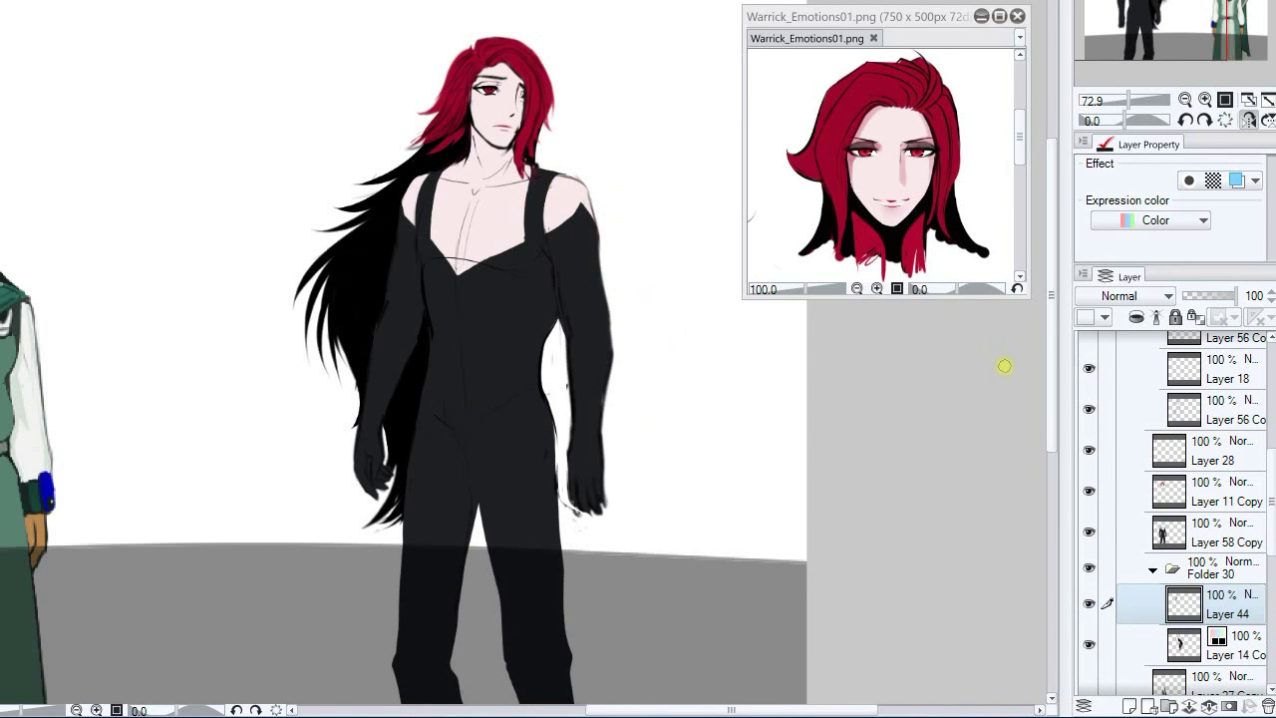
pyautogui.moveTo(1269, 473); pyautogui.dragTo(1269, 446)
pyautogui.click(1151, 401)
pyautogui.scroll(1, 1144, 389)
pyautogui.click(1139, 376)
pyautogui.click(1089, 379)
pyautogui.click(1088, 379)
pyautogui.click(1140, 376)
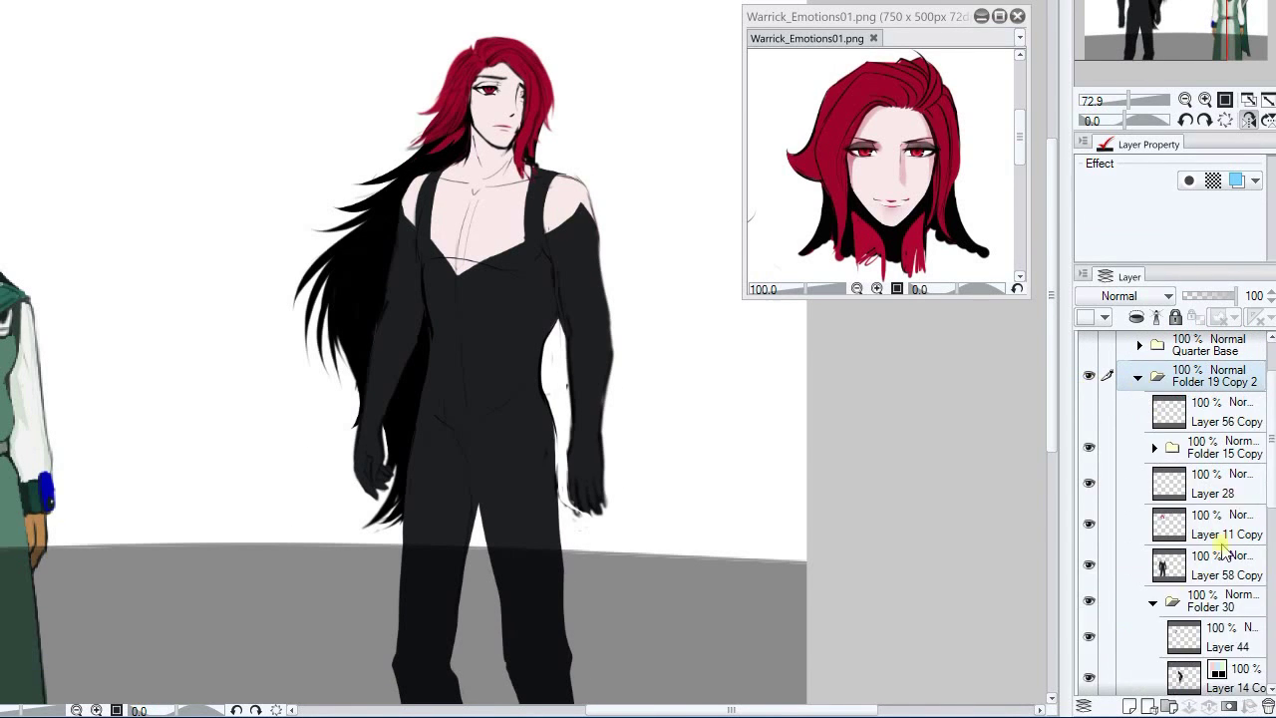
# - Toggle individual layers inside Folder 15 Copy to identify which parts of the face and hair each holds
pyautogui.scroll(-2, 1224, 547)
pyautogui.click(1153, 377)
pyautogui.click(1194, 613)
pyautogui.click(1089, 574)
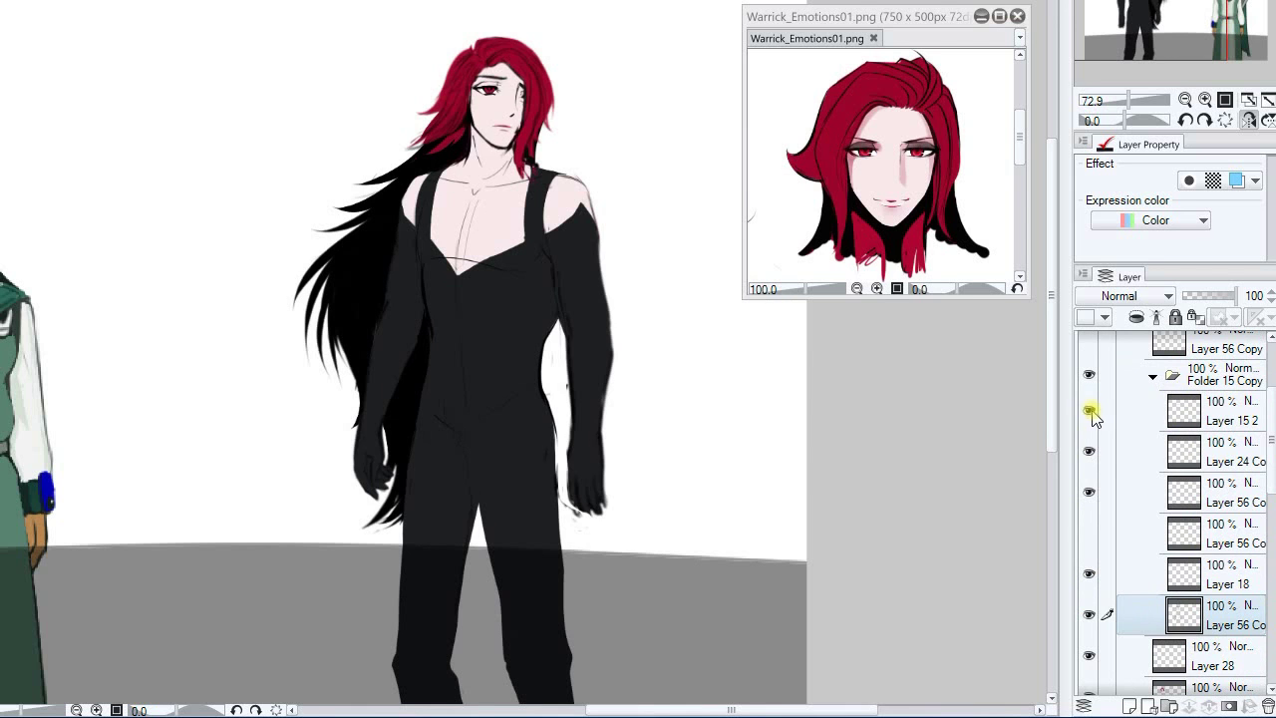
pyautogui.click(1089, 614)
pyautogui.click(1090, 410)
pyautogui.scroll(-2, 1196, 484)
pyautogui.click(1196, 489)
pyautogui.scroll(5, 505, 133)
pyautogui.click(1088, 408)
pyautogui.scroll(3, 1265, 468)
pyautogui.hotkey('ctrl', '-')
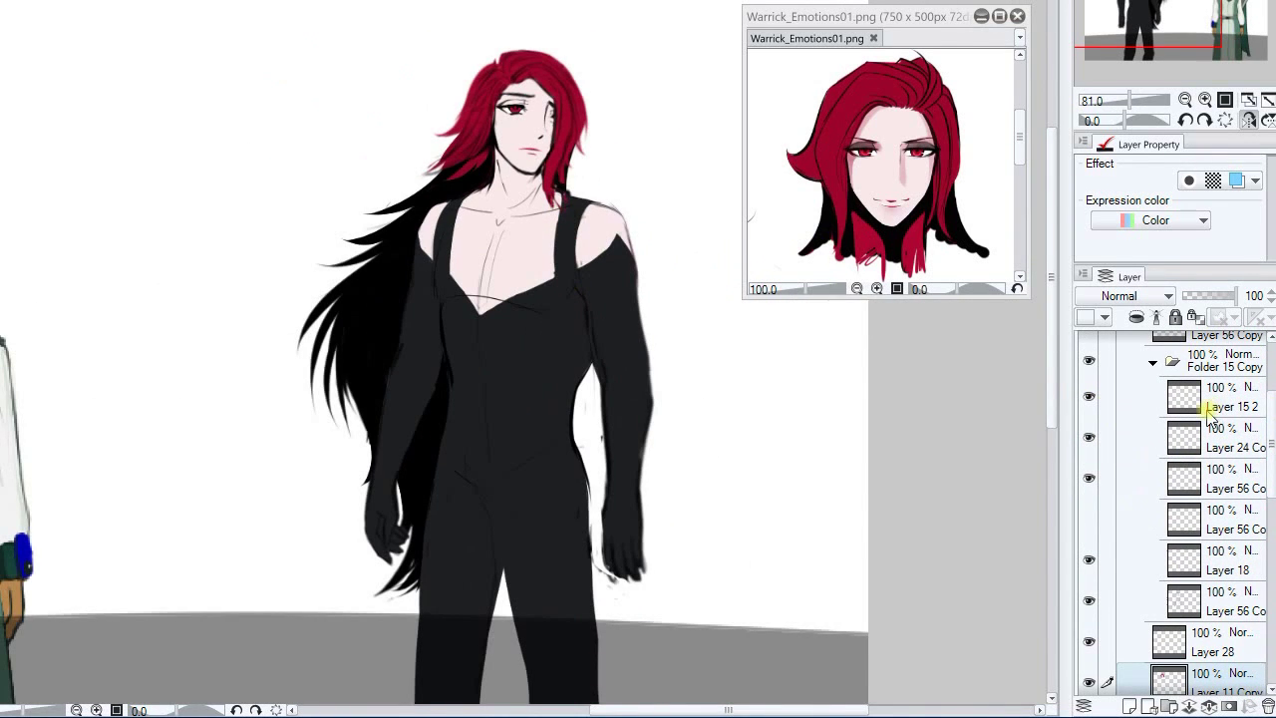
# - Touch up the loose red hair tips beside the face on Layer 11 Copy
pyautogui.click(1226, 601)
pyautogui.hotkey('ctrl', '+')
pyautogui.scroll(-5, 575, 276)
pyautogui.moveTo(679, 340); pyautogui.dragTo(527, 316)
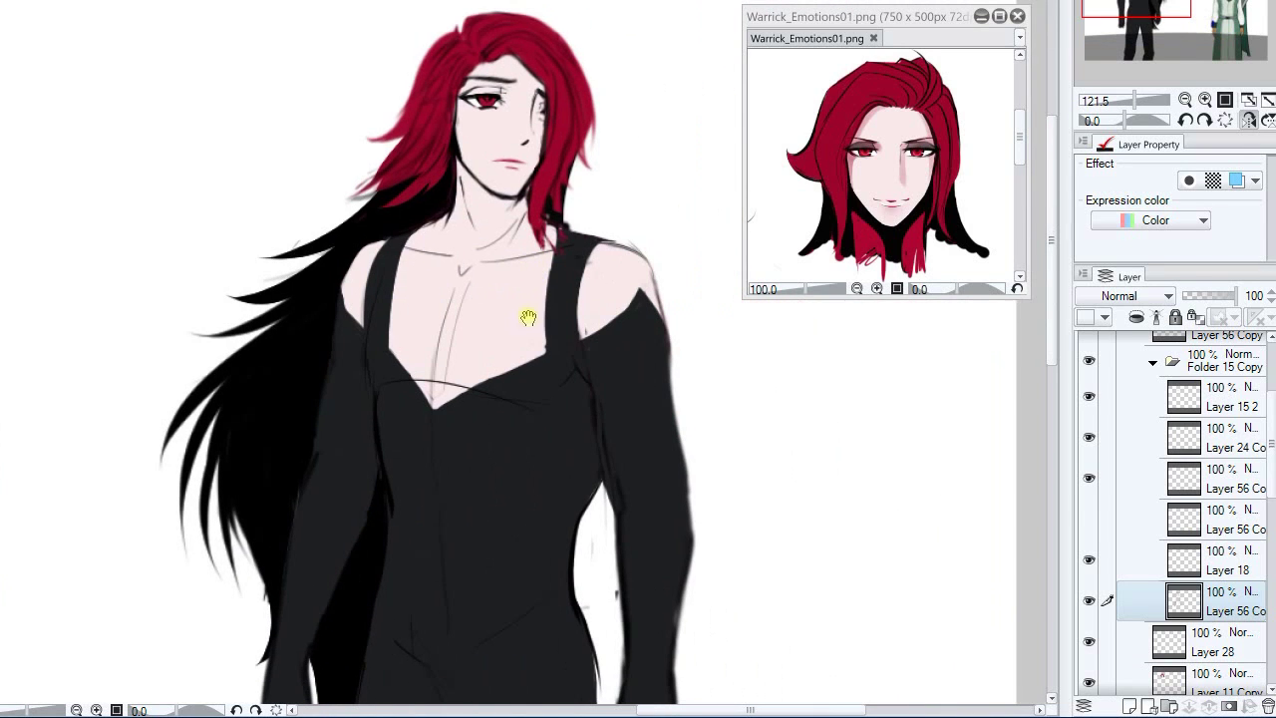
pyautogui.moveTo(1270, 483); pyautogui.dragTo(1270, 541)
pyautogui.click(1225, 487)
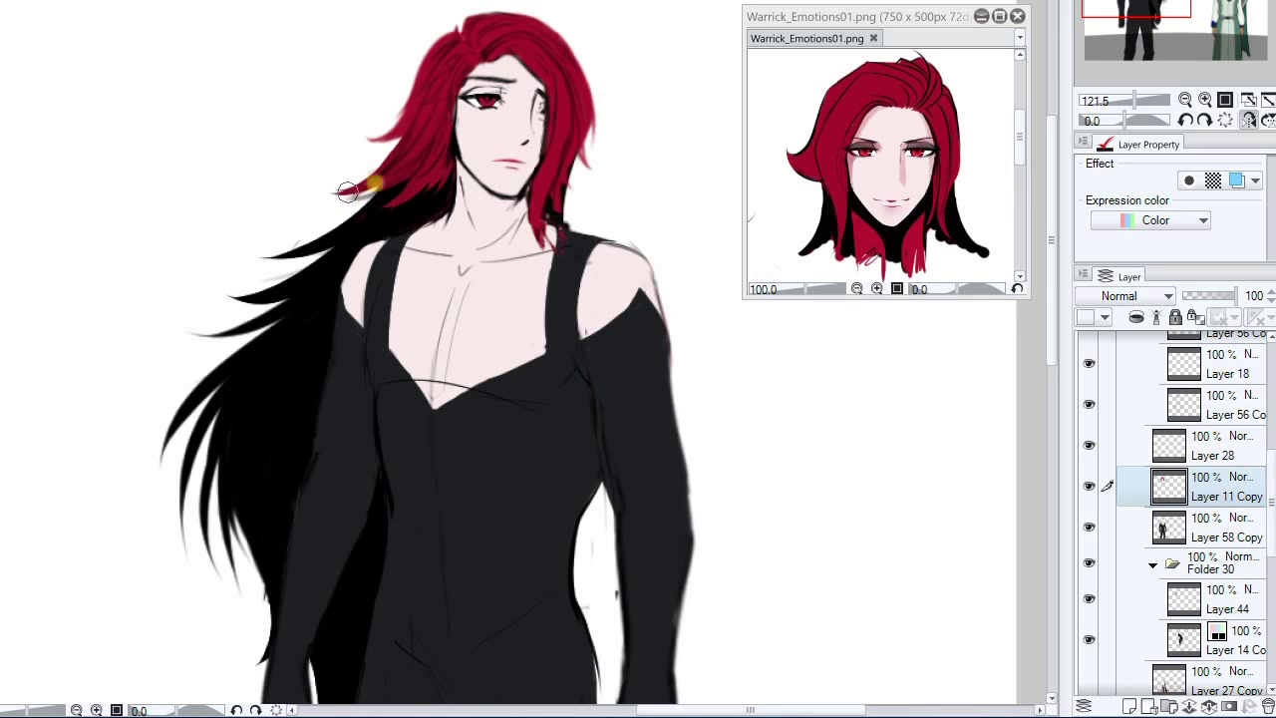
pyautogui.scroll(-5, 493, 167)
pyautogui.moveTo(489, 368); pyautogui.dragTo(584, 309)
# - Hide the Folder 19 Copy 2 pose and show the Quarter Base pose with crossed arms
pyautogui.scroll(10, 1183, 468)
pyautogui.click(1088, 448)
pyautogui.click(1088, 416)
pyautogui.click(1140, 418)
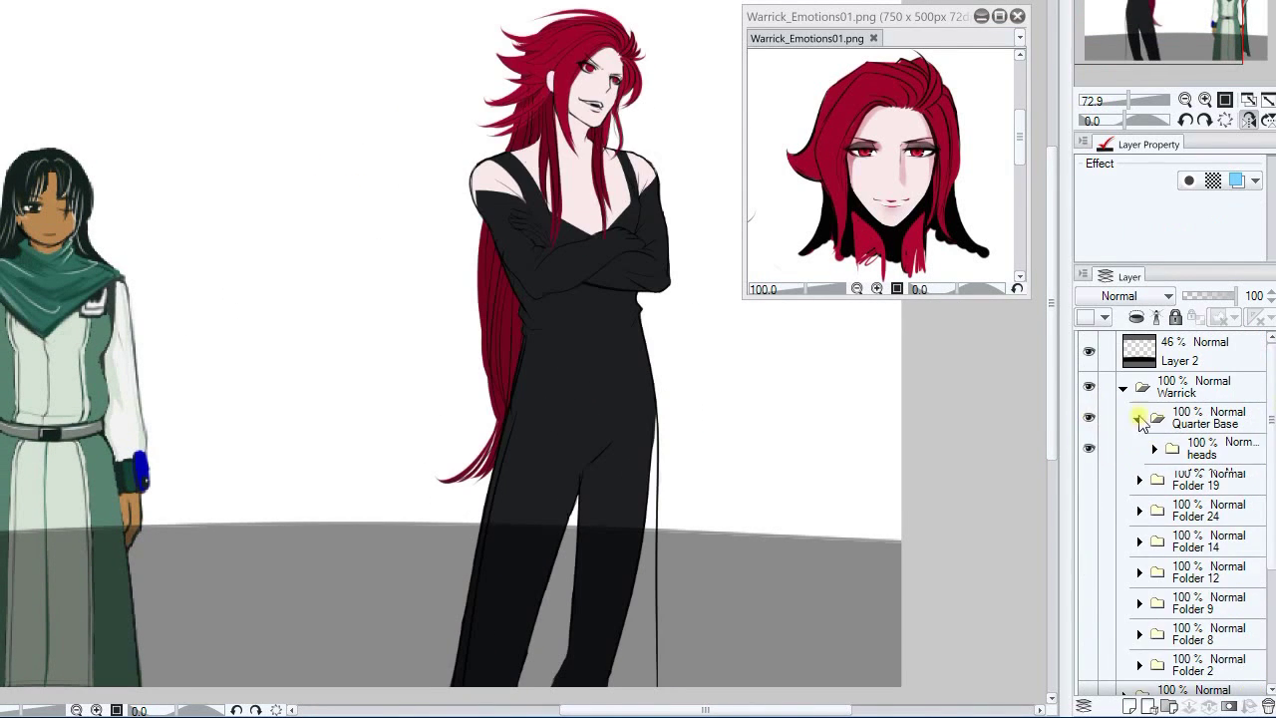
# - Switch the visible head of the Quarter Base pose to Folder 28 inside the heads folder
pyautogui.click(1154, 449)
pyautogui.scroll(-2, 1181, 449)
pyautogui.click(1168, 447)
pyautogui.click(1218, 568)
pyautogui.click(1088, 564)
pyautogui.click(1088, 483)
pyautogui.click(1168, 447)
pyautogui.click(1088, 446)
pyautogui.click(1088, 384)
pyautogui.click(1153, 356)
# - Toggle the heads folder, Folder 20 and Folder 1 to check which parts of the crossed-arm pose each holds
pyautogui.click(1088, 353)
pyautogui.click(1089, 385)
pyautogui.click(1088, 384)
pyautogui.click(1088, 353)
pyautogui.click(1088, 478)
pyautogui.click(1088, 477)
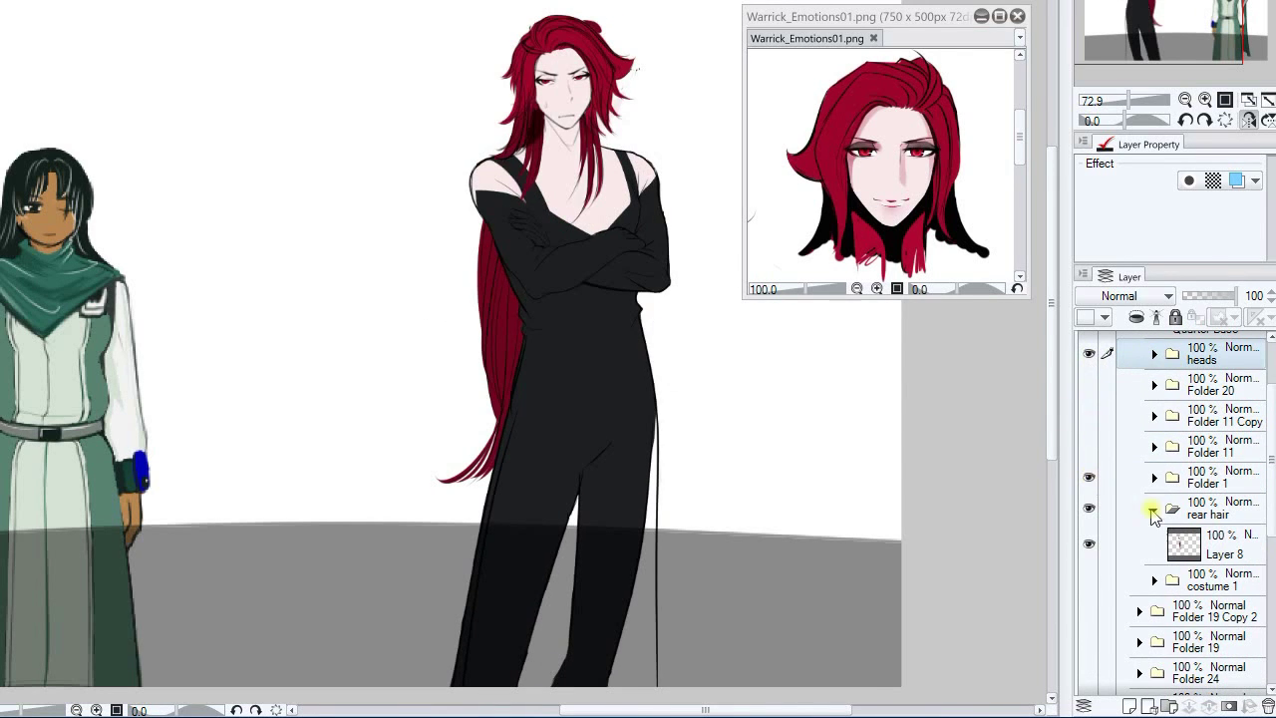
# - Apply a black layer color and black sub color to the back hair on Layer 8 in the rear hair folder
pyautogui.click(1222, 553)
pyautogui.click(1237, 180)
pyautogui.click(1196, 203)
pyautogui.click(698, 130)
pyautogui.click(1193, 226)
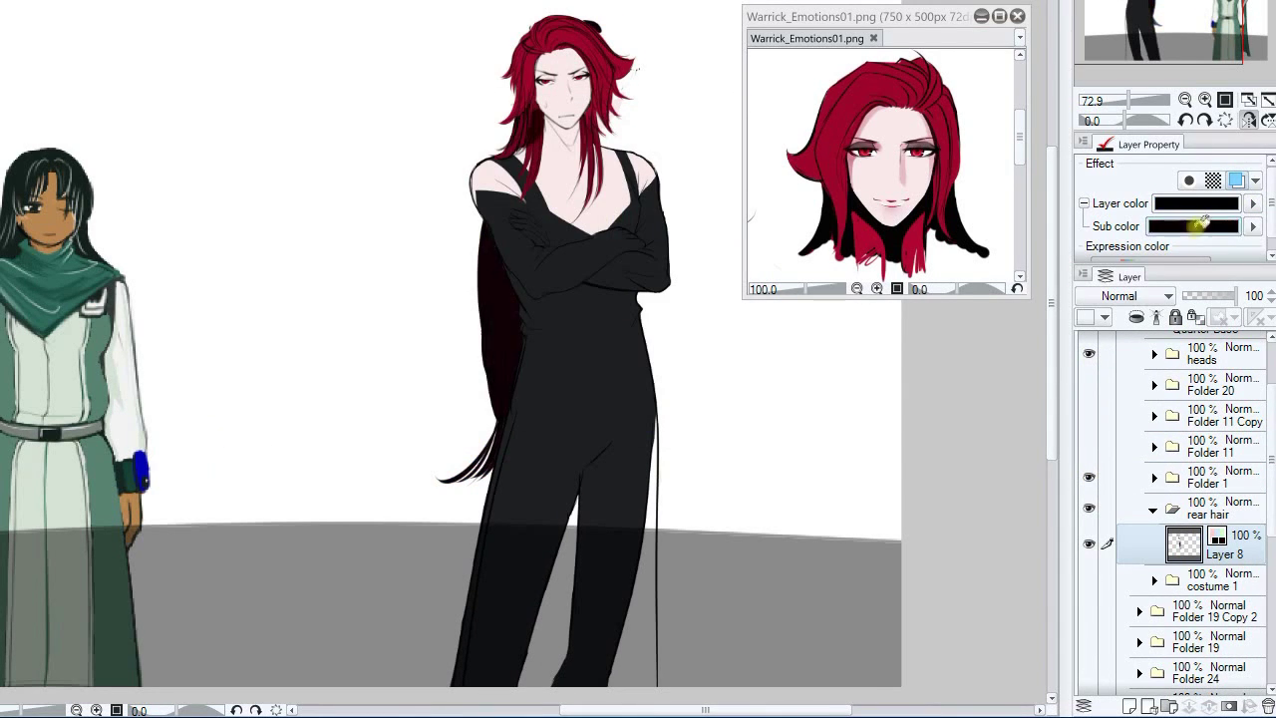
# - Hide the rear hair folder and open Folder 28 within the heads folder to check Layer 10
pyautogui.click(1154, 511)
pyautogui.moveTo(1270, 456); pyautogui.dragTo(1270, 536)
pyautogui.click(1153, 448)
pyautogui.click(1168, 478)
pyautogui.click(1236, 600)
pyautogui.click(1089, 593)
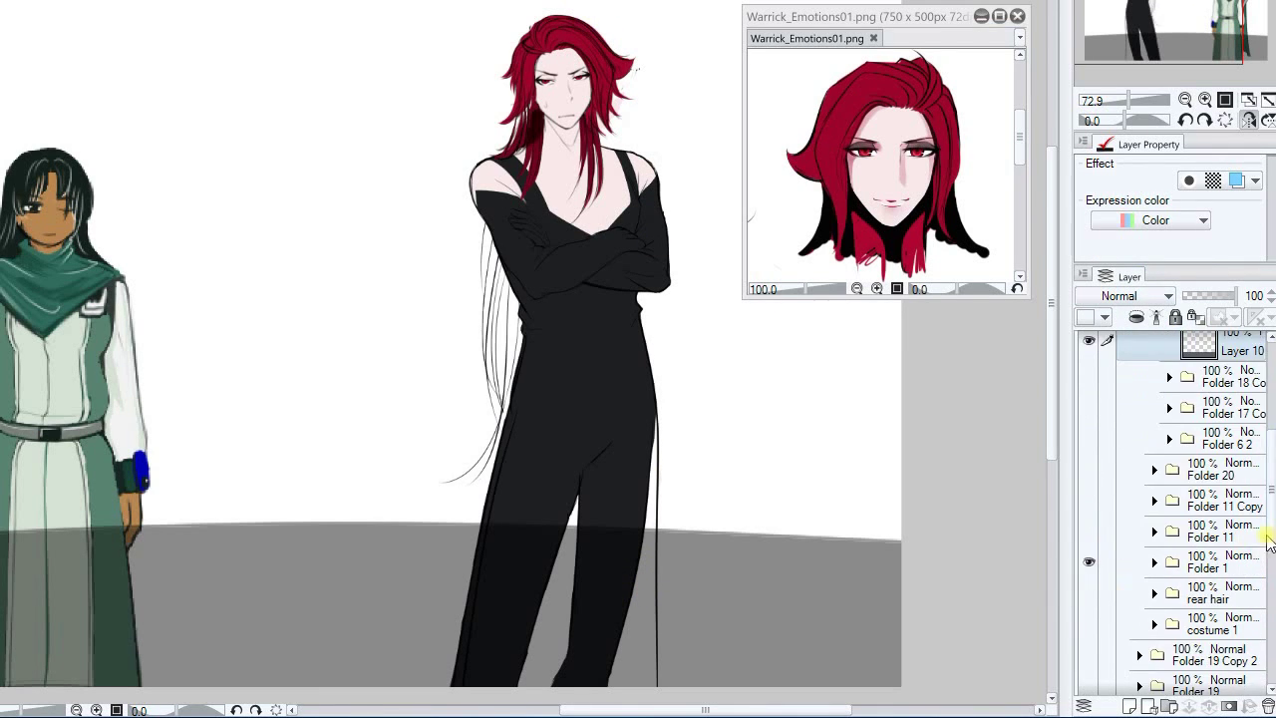
# - Add a new layer above Folder 7 Copy in Folder 28, clip it to the layer below and paint the back hair lines red
pyautogui.scroll(3, 1268, 538)
pyautogui.click(1236, 491)
pyautogui.click(1129, 706)
pyautogui.rightClick(1236, 485)
pyautogui.moveTo(1120, 245)
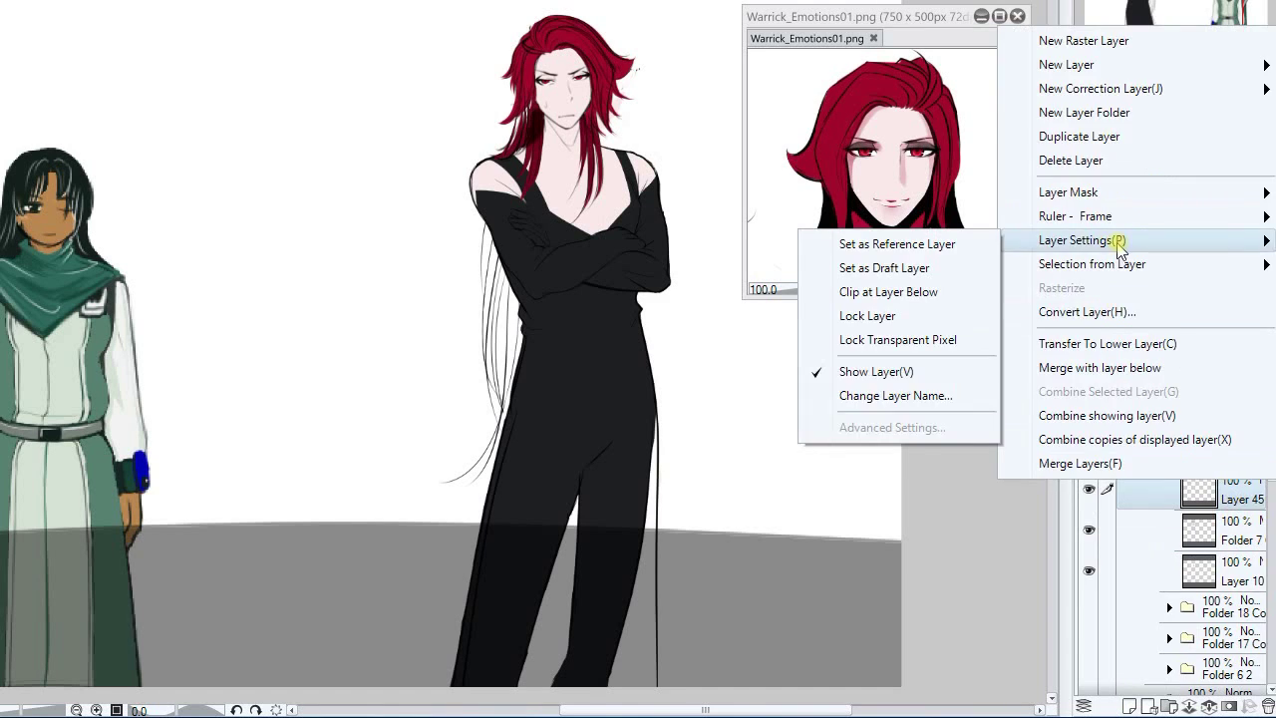
pyautogui.click(888, 290)
pyautogui.keyDown('alt'); pyautogui.click(842, 149); pyautogui.keyUp('alt')
pyautogui.moveTo(488, 231); pyautogui.dragTo(514, 404)
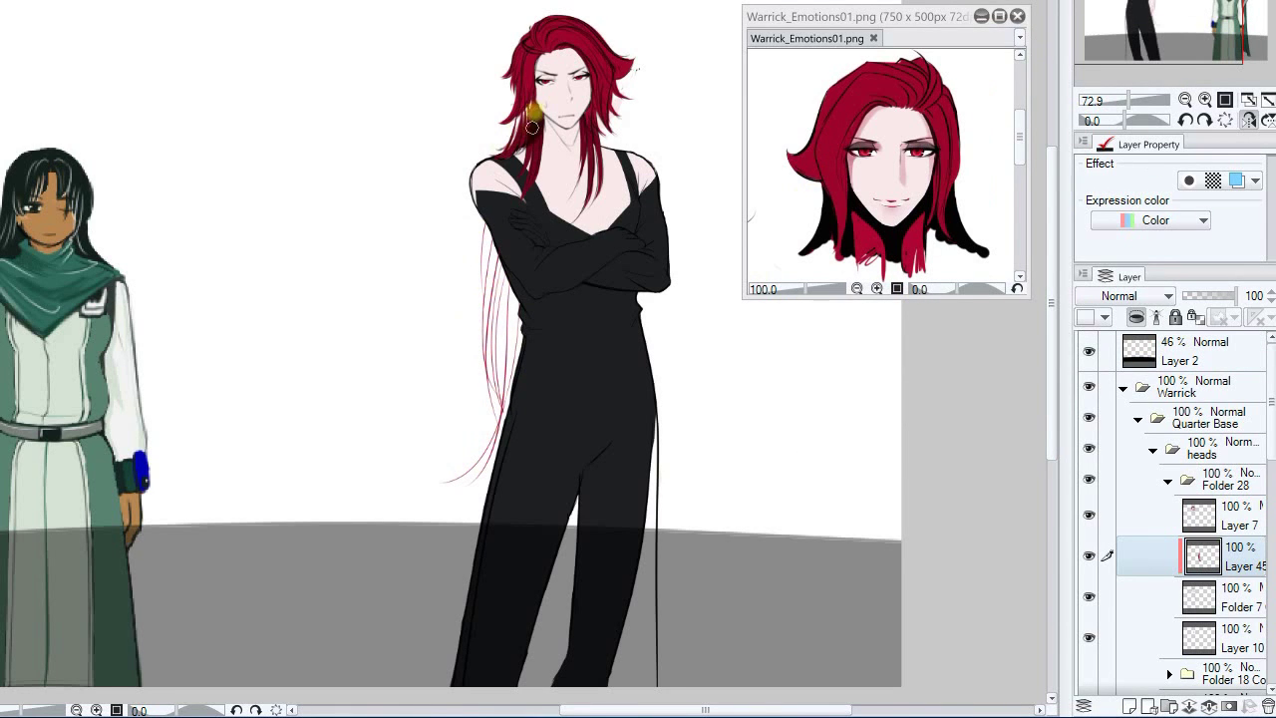
# - Copy the red line colouring into Folder 18 Copy as a layer clipped above Layer 3 3
pyautogui.hotkey('ctrl', 'a')
pyautogui.click(1168, 480)
pyautogui.click(1089, 479)
pyautogui.click(1088, 510)
pyautogui.click(1168, 511)
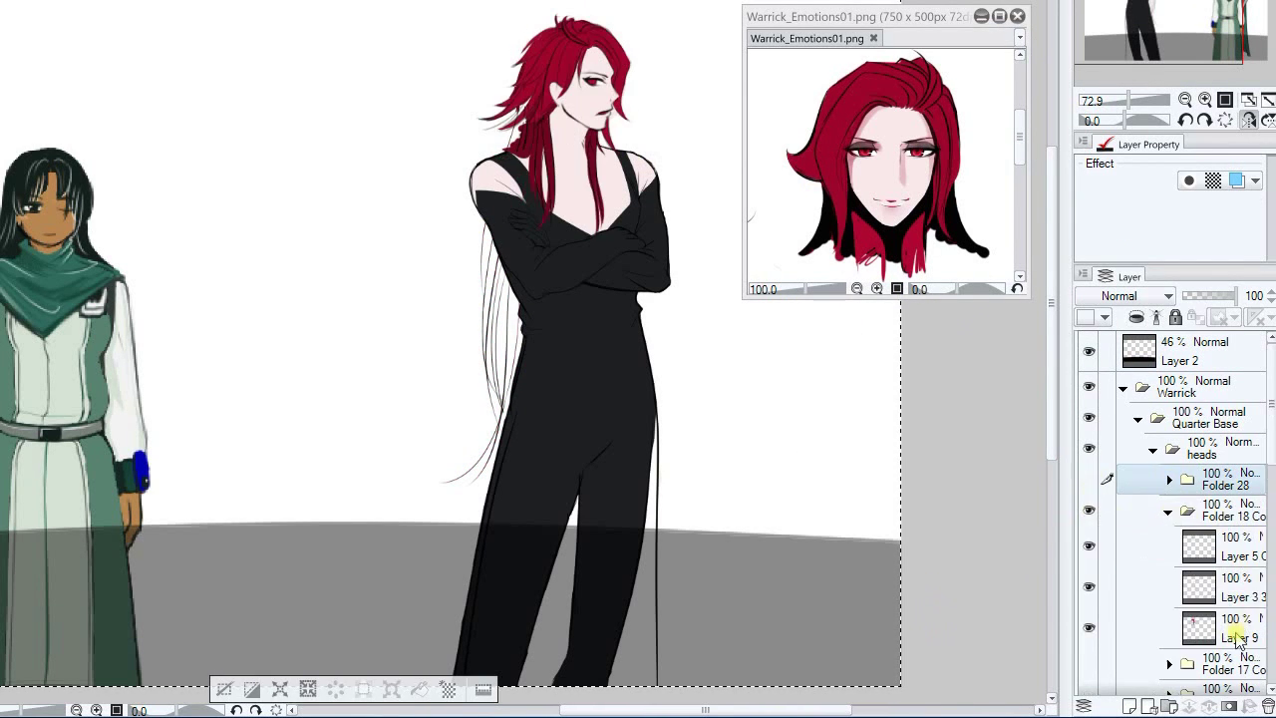
pyautogui.click(1232, 587)
pyautogui.click(1130, 706)
pyautogui.click(1136, 316)
pyautogui.click(1236, 628)
pyautogui.click(1168, 511)
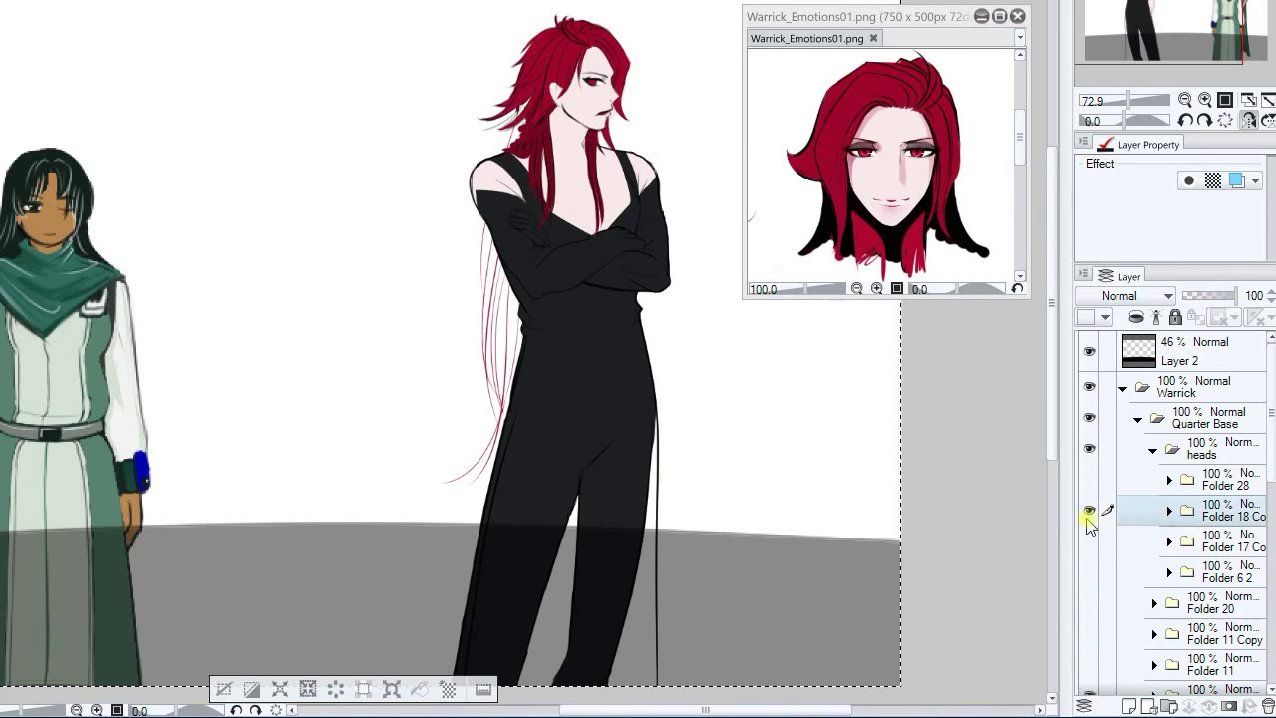
# - Show the Folder 17 Copy head instead and add the red line colouring as a clipped layer above its Layer 3 3
pyautogui.click(1088, 510)
pyautogui.click(1088, 542)
pyautogui.click(1168, 542)
pyautogui.click(1199, 618)
pyautogui.click(1168, 542)
# - Switch to the Folder 6 2 head, add the clipped red line colouring there, and show the rear hair folder again
pyautogui.click(1089, 542)
pyautogui.click(1088, 572)
pyautogui.click(1168, 572)
pyautogui.click(1232, 652)
pyautogui.doubleClick(1089, 609)
pyautogui.click(1228, 610)
pyautogui.click(1168, 572)
pyautogui.scroll(-4, 1162, 507)
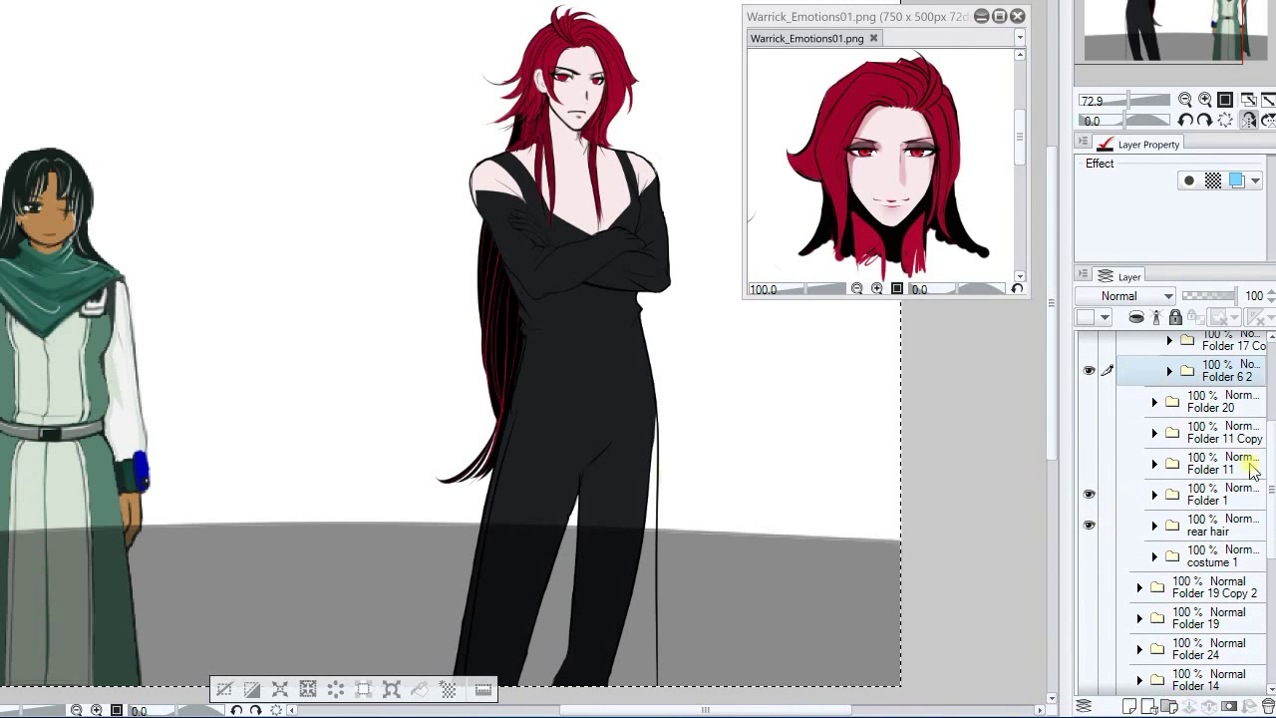
# - Select the lower hair strands around the neck on Layer 12 in Folder 6 2 and fill them with black
pyautogui.scroll(2, 1252, 472)
pyautogui.click(1168, 473)
pyautogui.click(1199, 548)
pyautogui.doubleClick(1088, 629)
pyautogui.click(1199, 630)
pyautogui.scroll(3, 565, 139)
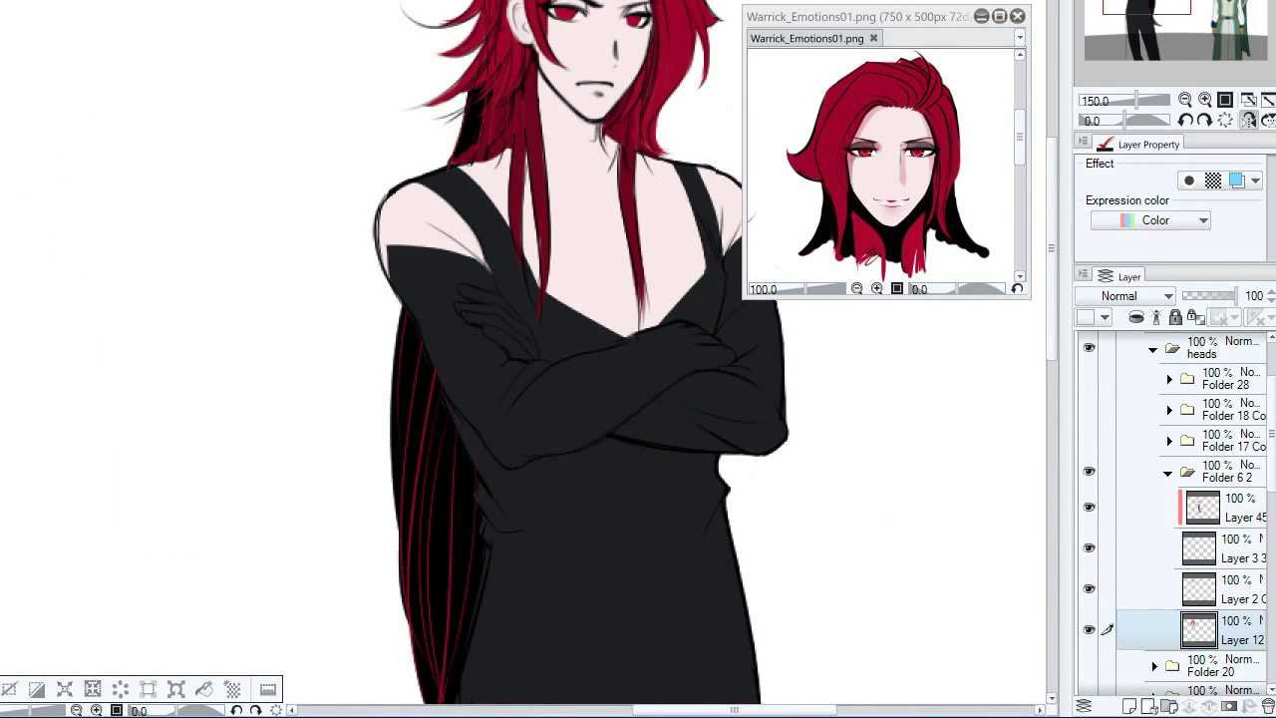
pyautogui.click(619, 189)
pyautogui.click(613, 339)
pyautogui.hotkey('ctrl', 'd')
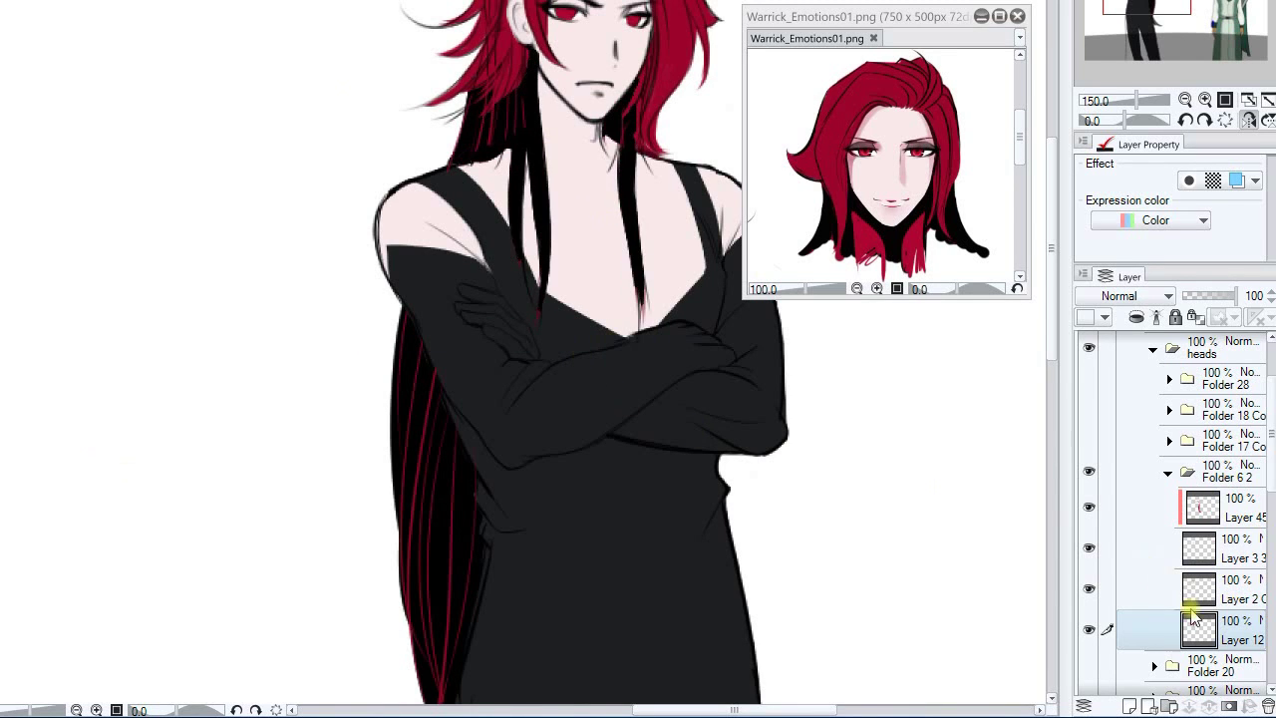
# - Show the Folder 17 Copy head and fill its lower hair strands with black on Layer 13
pyautogui.click(1168, 472)
pyautogui.click(1088, 471)
pyautogui.click(1088, 440)
pyautogui.click(1169, 441)
pyautogui.click(1199, 599)
pyautogui.click(514, 118)
pyautogui.click(498, 59)
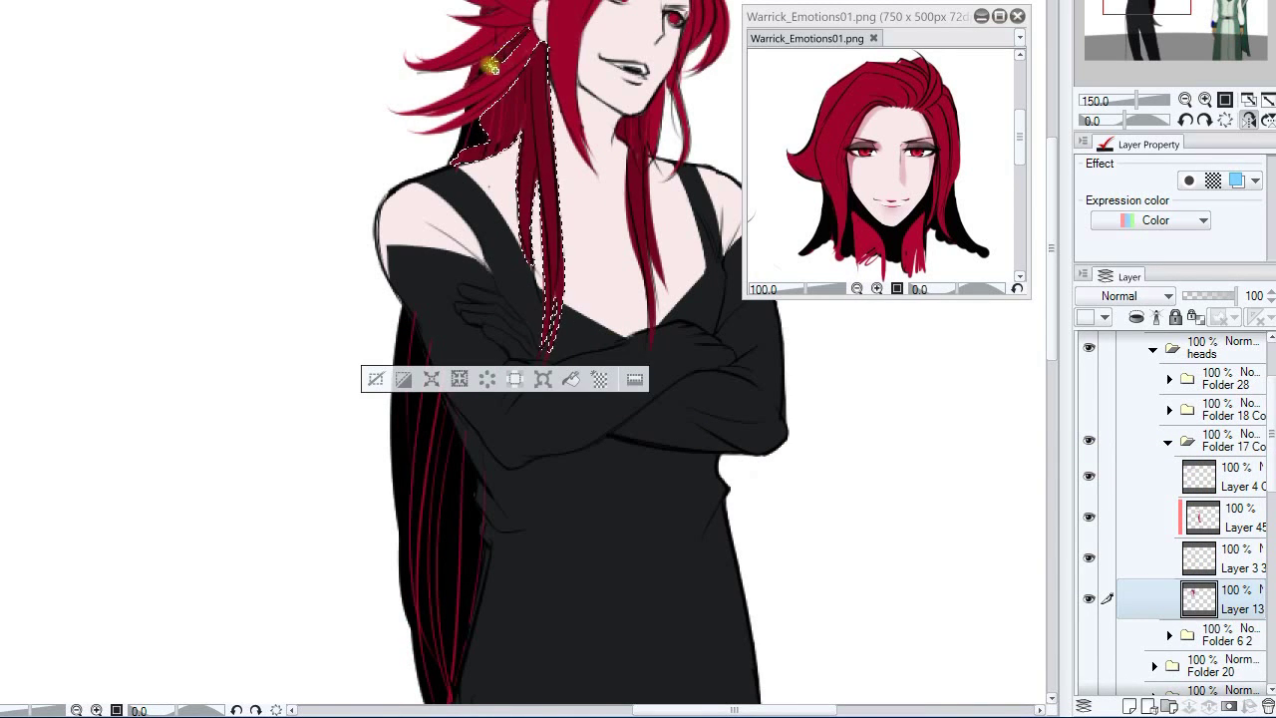
pyautogui.click(636, 169)
pyautogui.click(623, 379)
pyautogui.hotkey('ctrl', 'd')
# - Show the Folder 18 Copy head and fill its lower hair strands with black on Layer 9
pyautogui.click(1168, 442)
pyautogui.click(1088, 440)
pyautogui.click(1088, 409)
pyautogui.click(1170, 410)
pyautogui.click(1201, 569)
pyautogui.click(536, 142)
pyautogui.click(629, 142)
pyautogui.click(612, 363)
pyautogui.click(1169, 411)
# - Show the Folder 28 head and fill its lower hair strands with black on Layer 7
pyautogui.click(1089, 410)
pyautogui.click(1089, 379)
pyautogui.click(1169, 379)
pyautogui.click(1199, 537)
pyautogui.click(1199, 415)
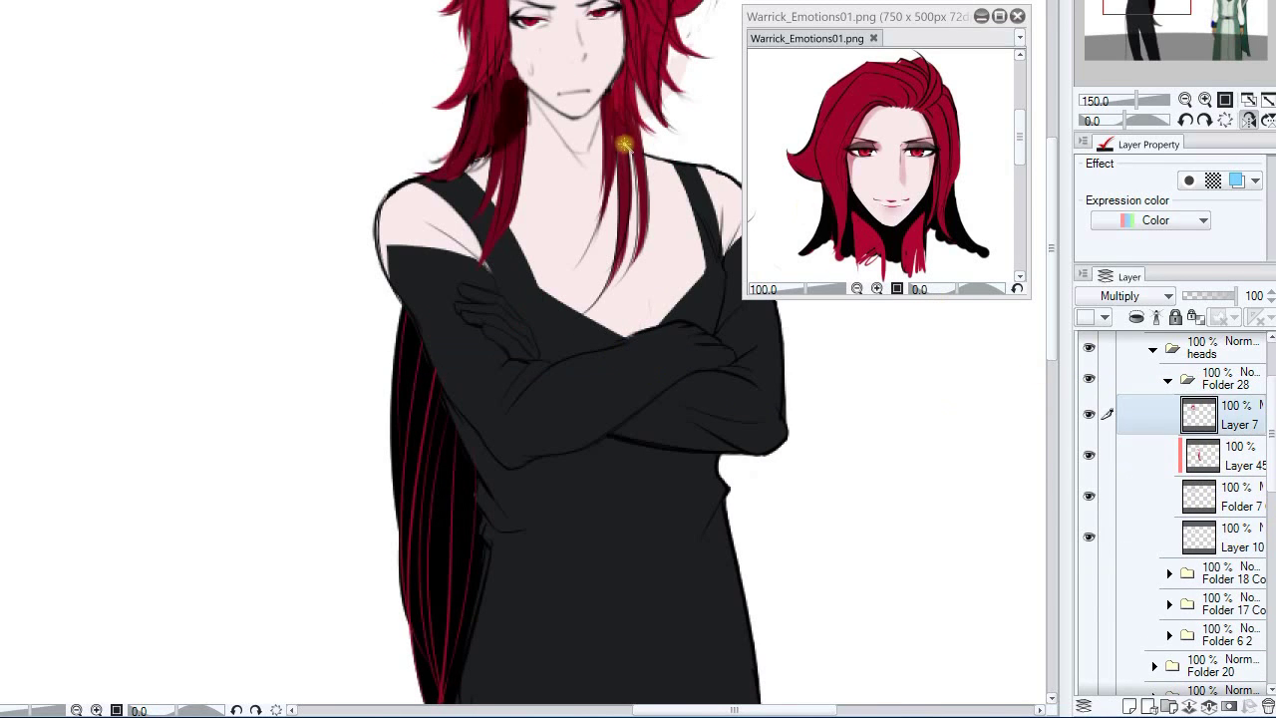
pyautogui.click(624, 146)
pyautogui.click(510, 124)
pyautogui.click(605, 299)
pyautogui.hotkey('ctrl', 'd')
pyautogui.click(483, 197)
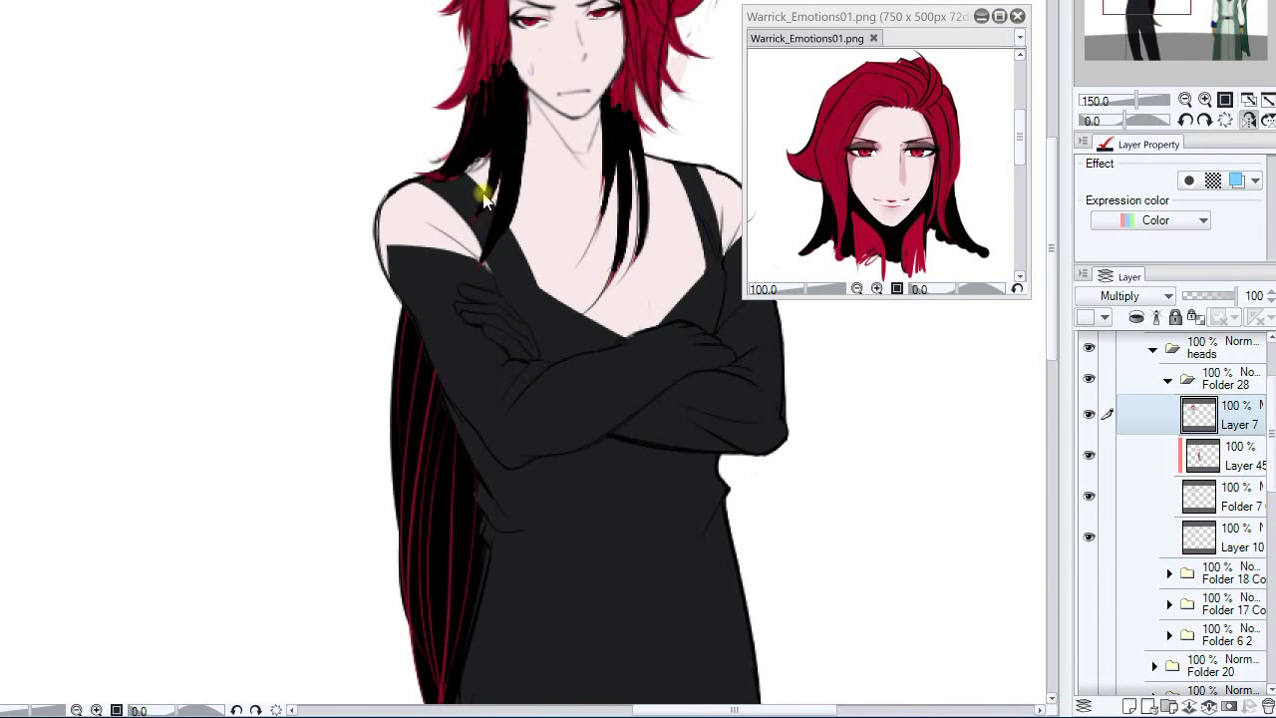
# - Hide and collapse the Quarter Base folder, and switch the visible pose through Folder 19 Copy 2 to Folder 24
pyautogui.scroll(-3, 1225, 506)
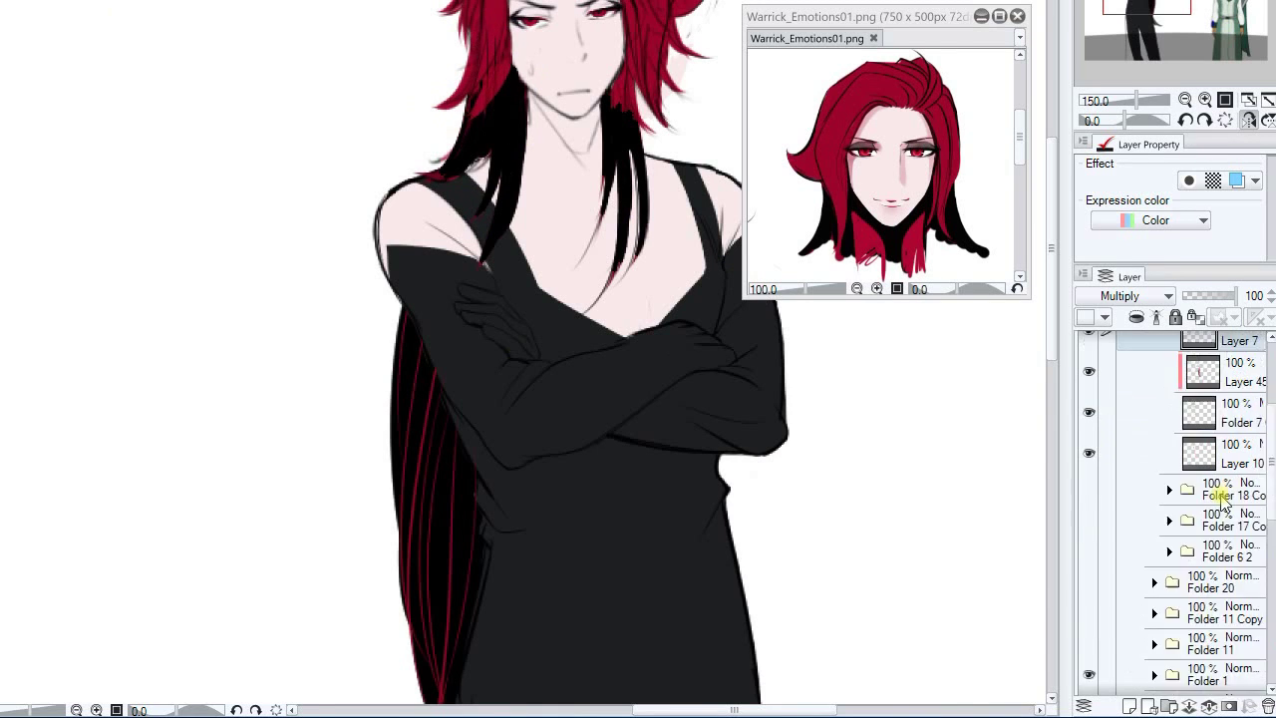
pyautogui.scroll(4, 1225, 506)
pyautogui.click(1154, 376)
pyautogui.scroll(-8, 650, 320)
pyautogui.scroll(2, 650, 320)
pyautogui.moveTo(654, 512); pyautogui.dragTo(655, 455)
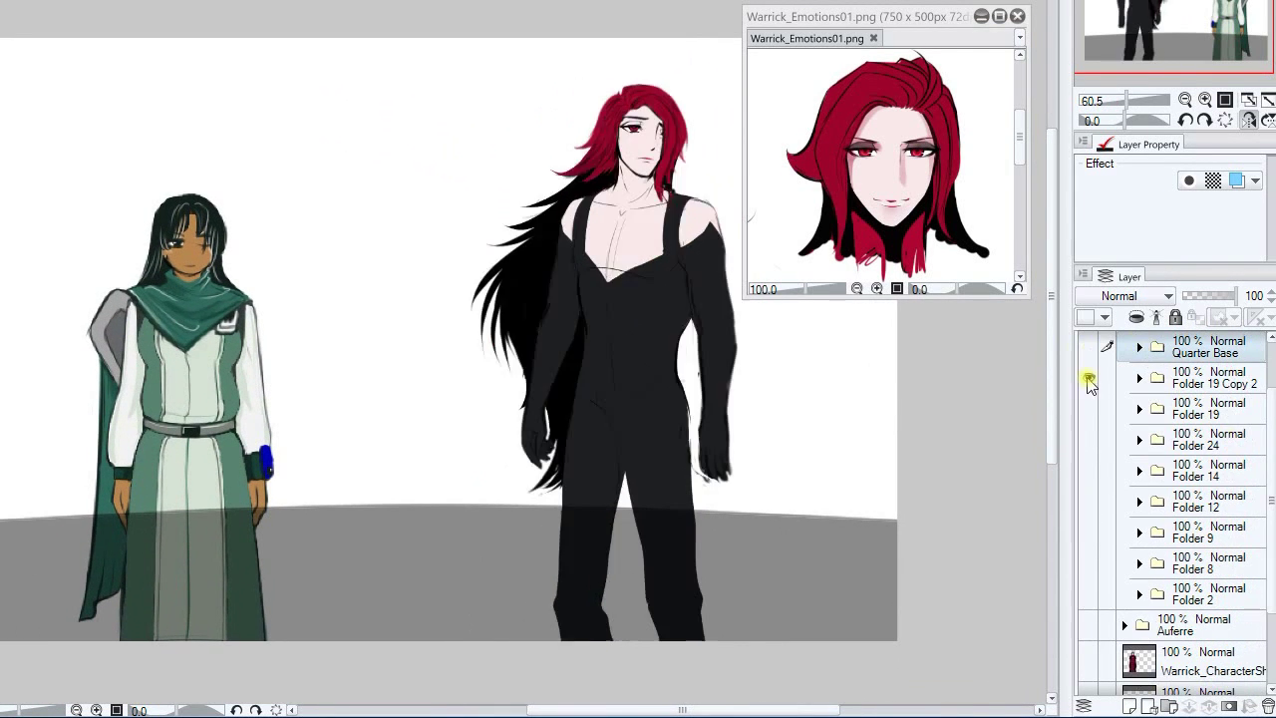
pyautogui.click(1090, 441)
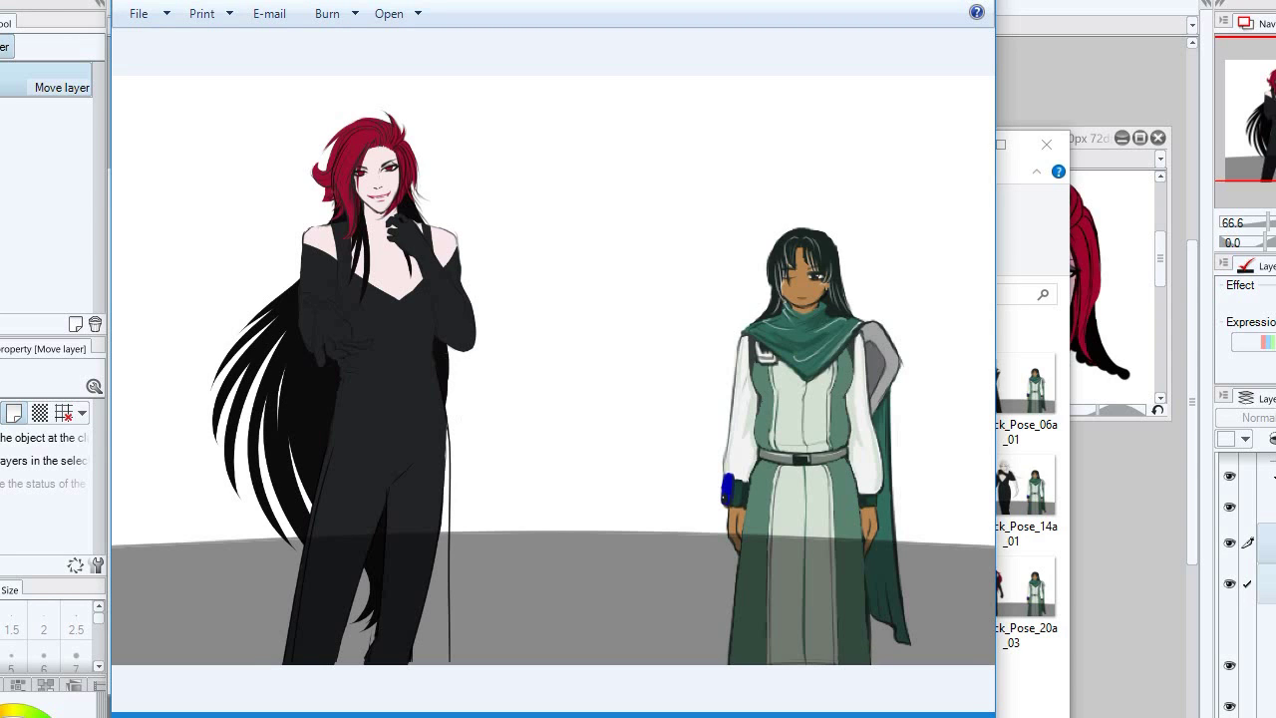
# - Compare the uncoloured and coloured versions of the hand-to-chin Warrick pose in the image viewer
pyautogui.press('Left')
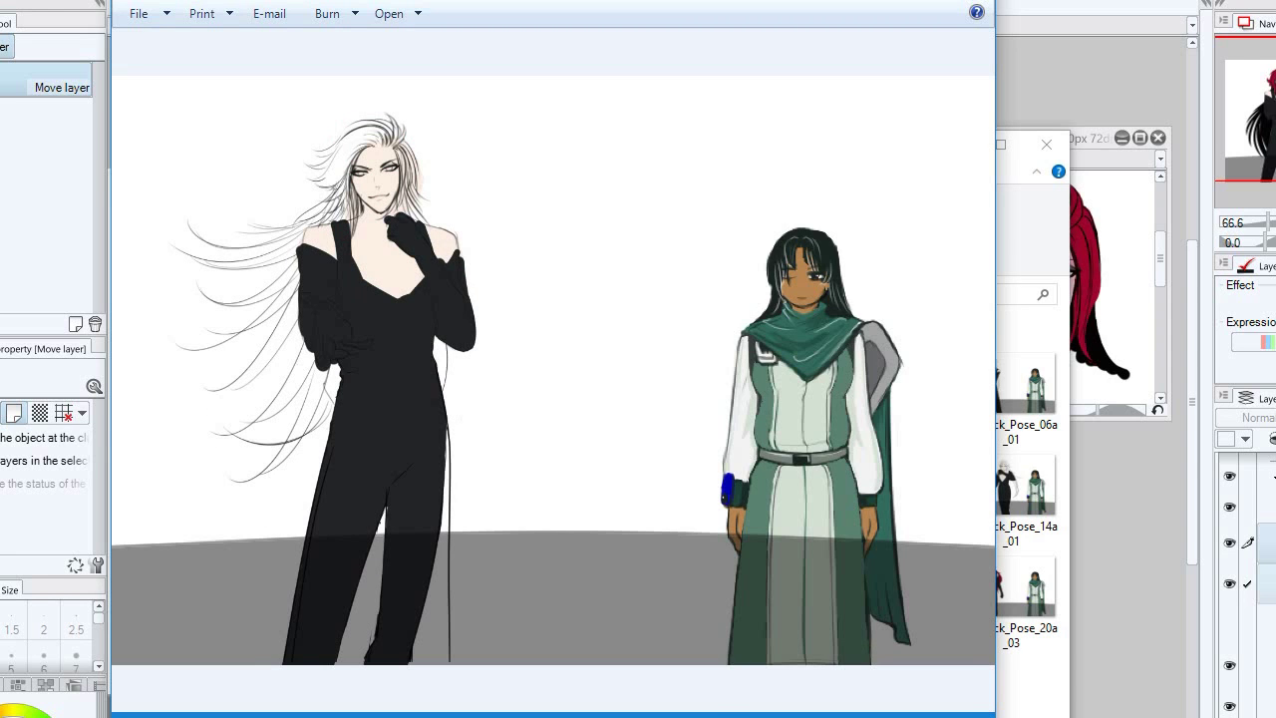
pyautogui.press('Right')
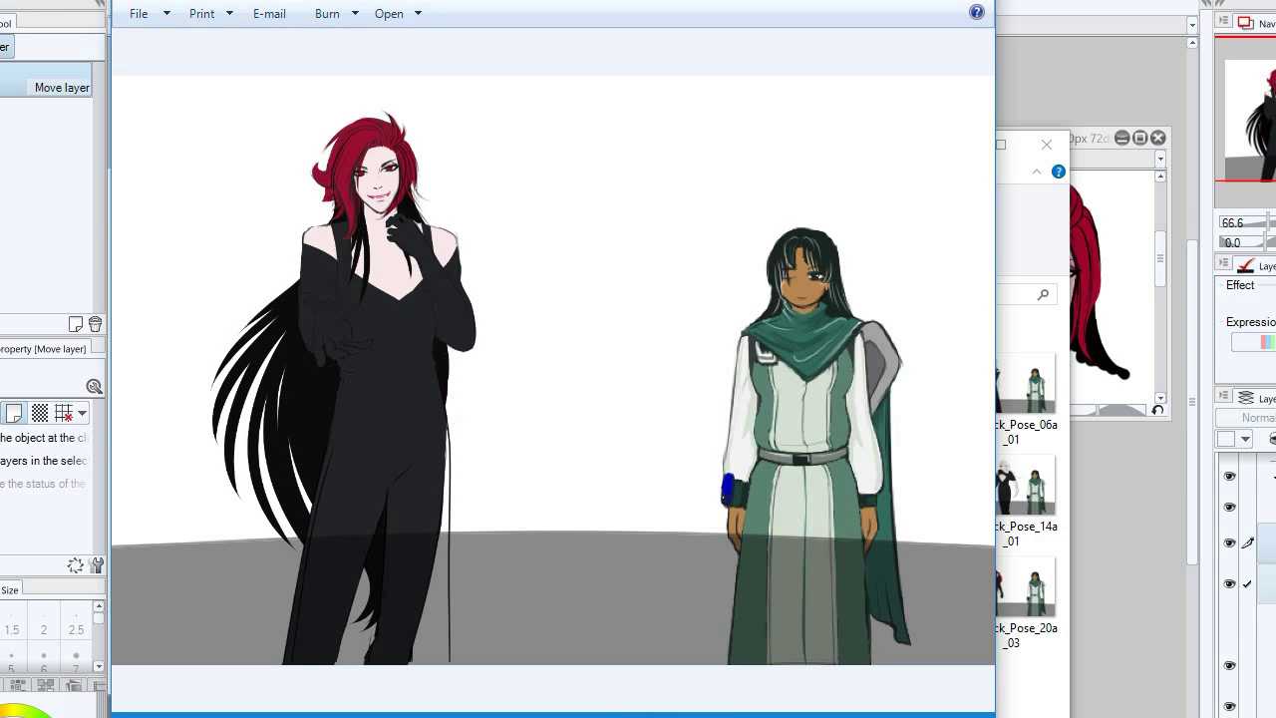
pyautogui.press('Left')
pyautogui.press('Right')
pyautogui.press('Left')
pyautogui.press('Right')
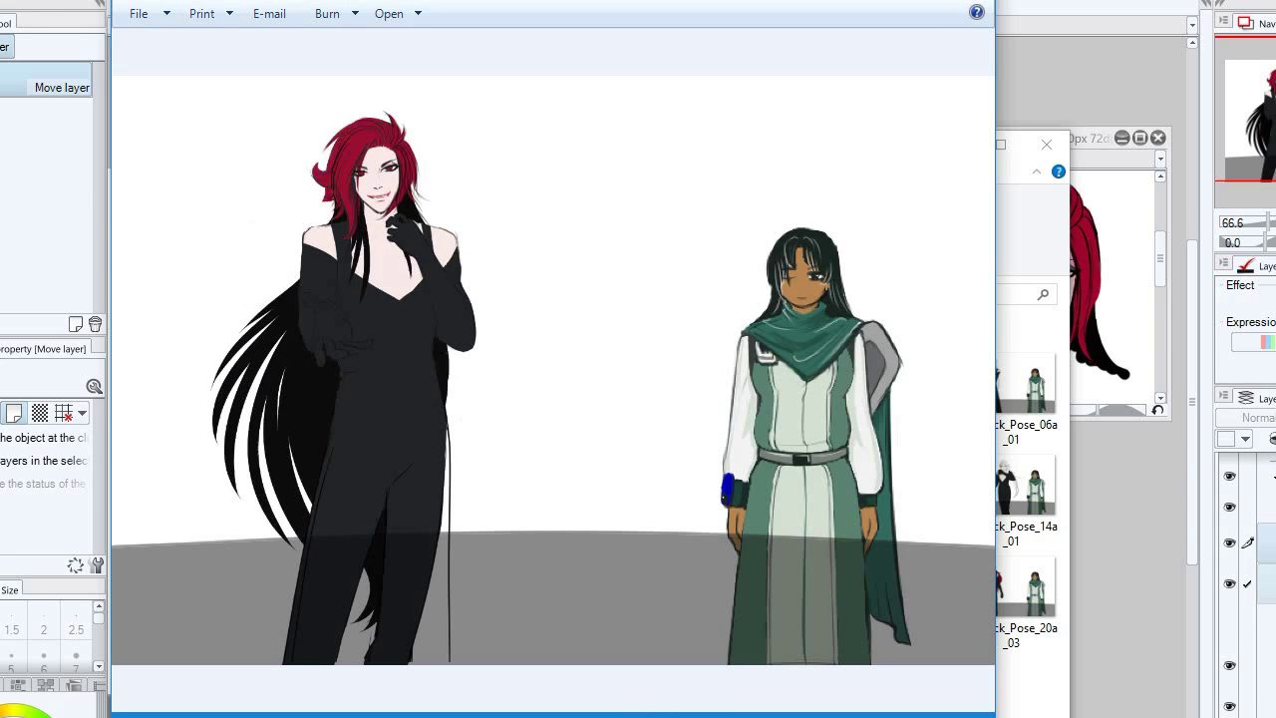